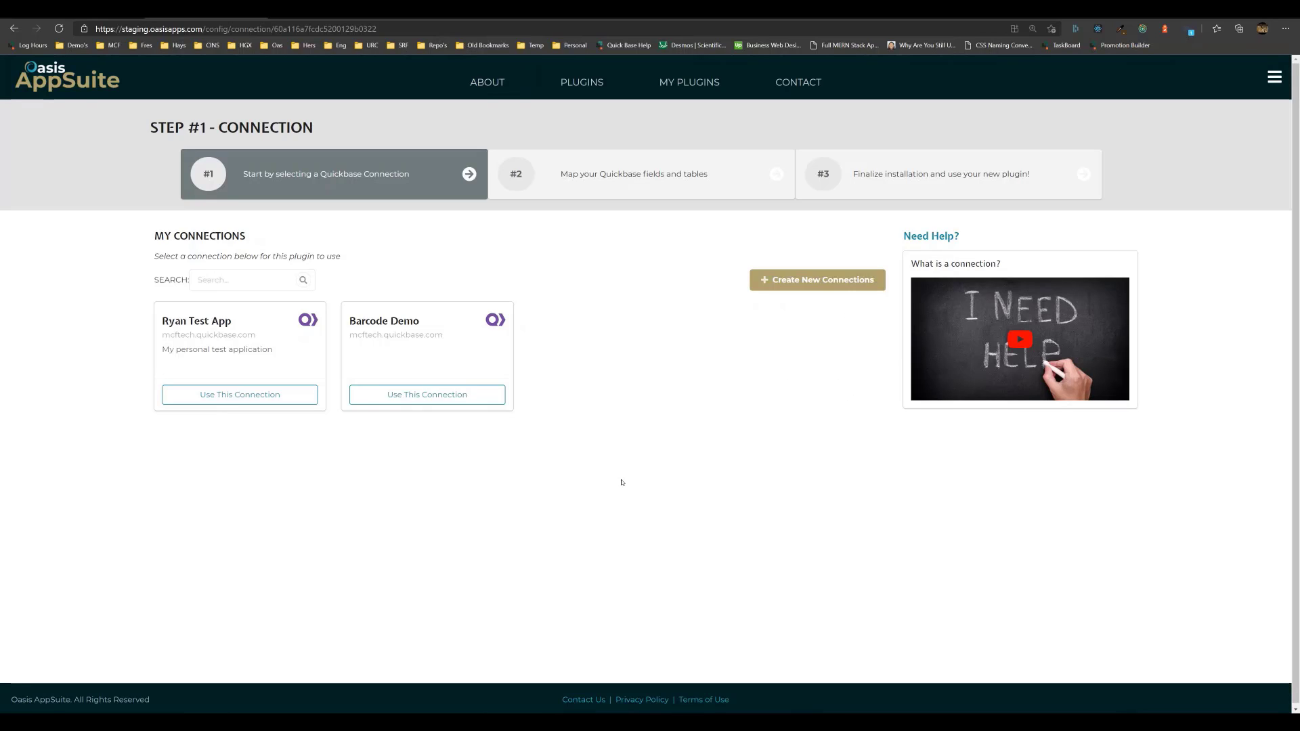
Use the personal test application's Quickbase connection for this plugin
left_click_drag(162, 321, 241, 330)
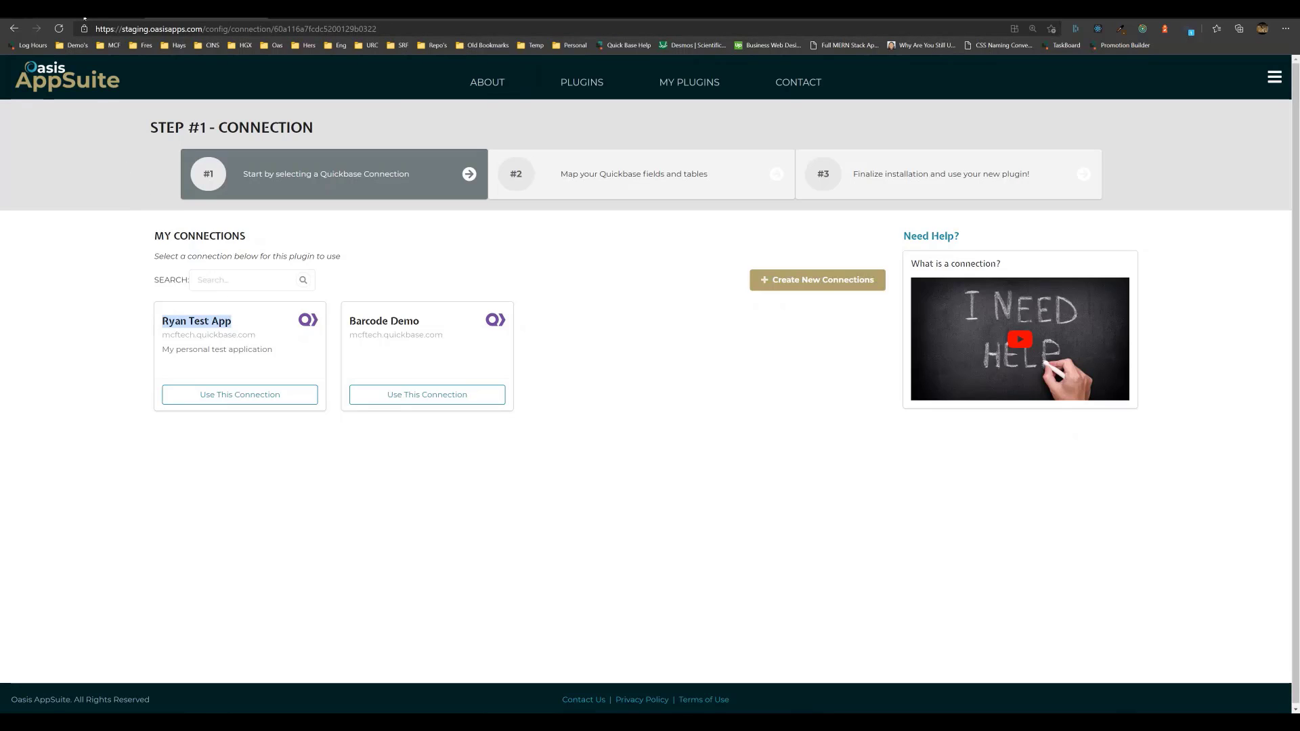
left_click(95, 356)
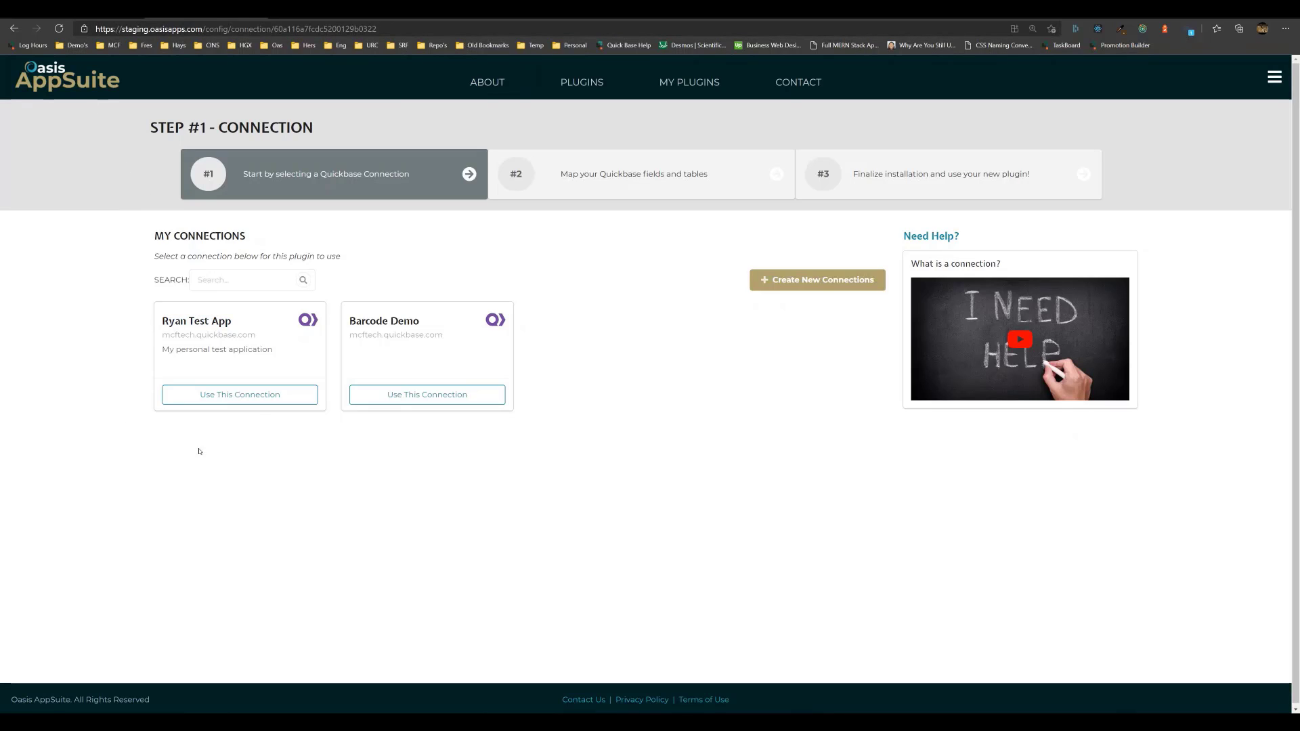
left_click(228, 401)
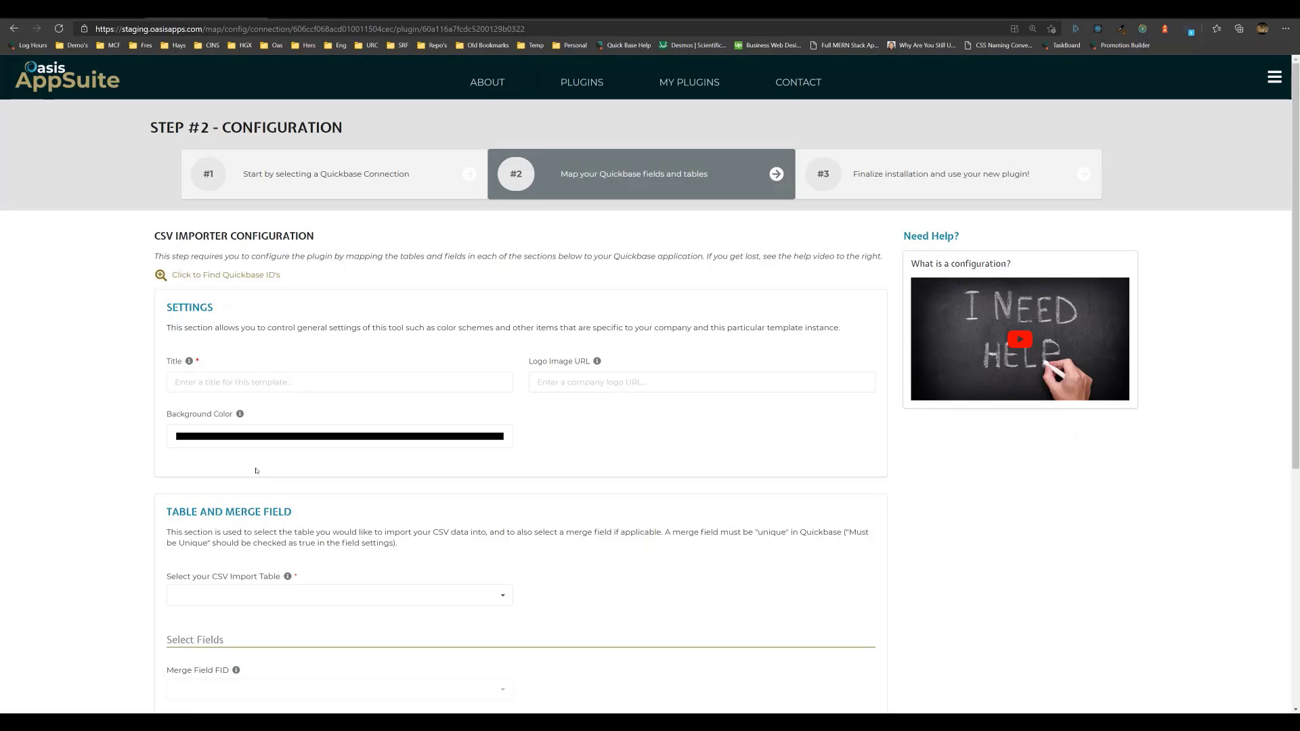
Enter "Project Tasks Monthly Import" as the template's title in the CSV importer settings
left_click(196, 380)
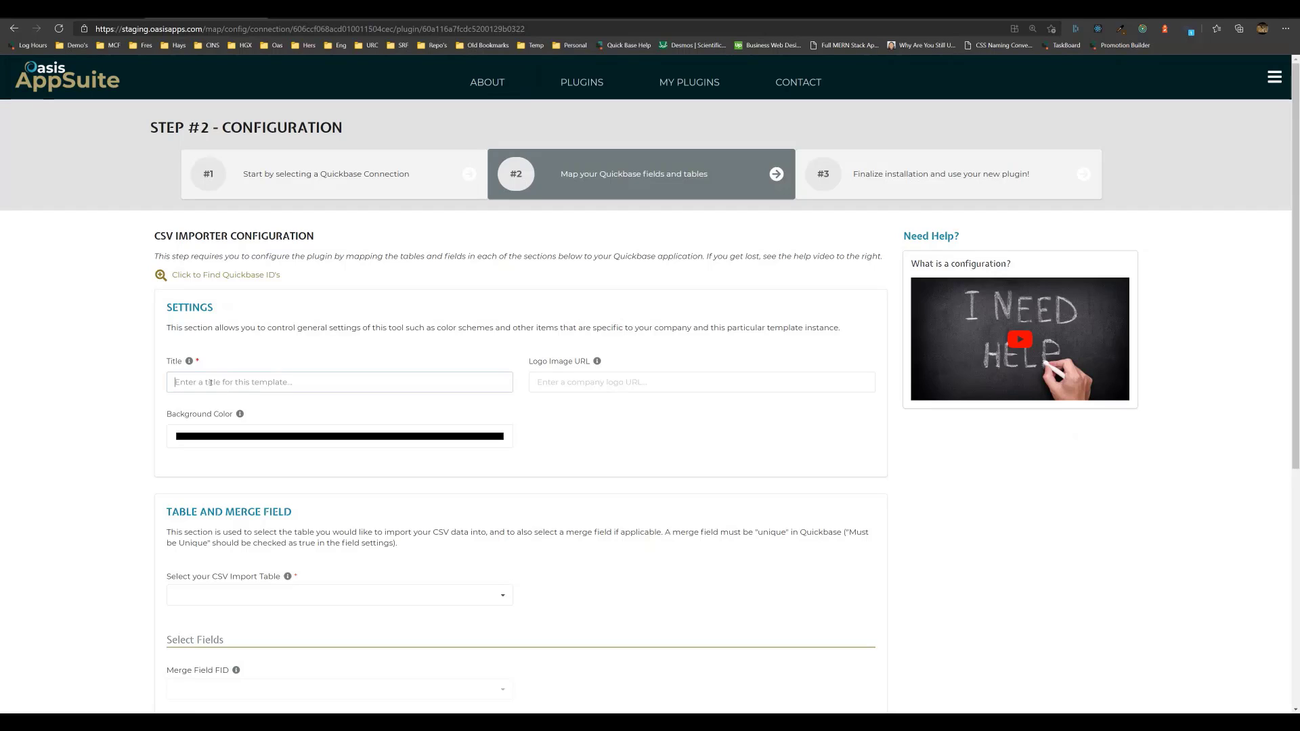
type("project")
key("ctrl+a")
key("BackSpace")
type("Project Tasks Import")
key("BackSpace")
key("BackSpace")
key("BackSpace")
key("BackSpace")
key("BackSpace")
key("BackSpace")
key("BackSpace")
type("Monthly Import")
key("Tab")
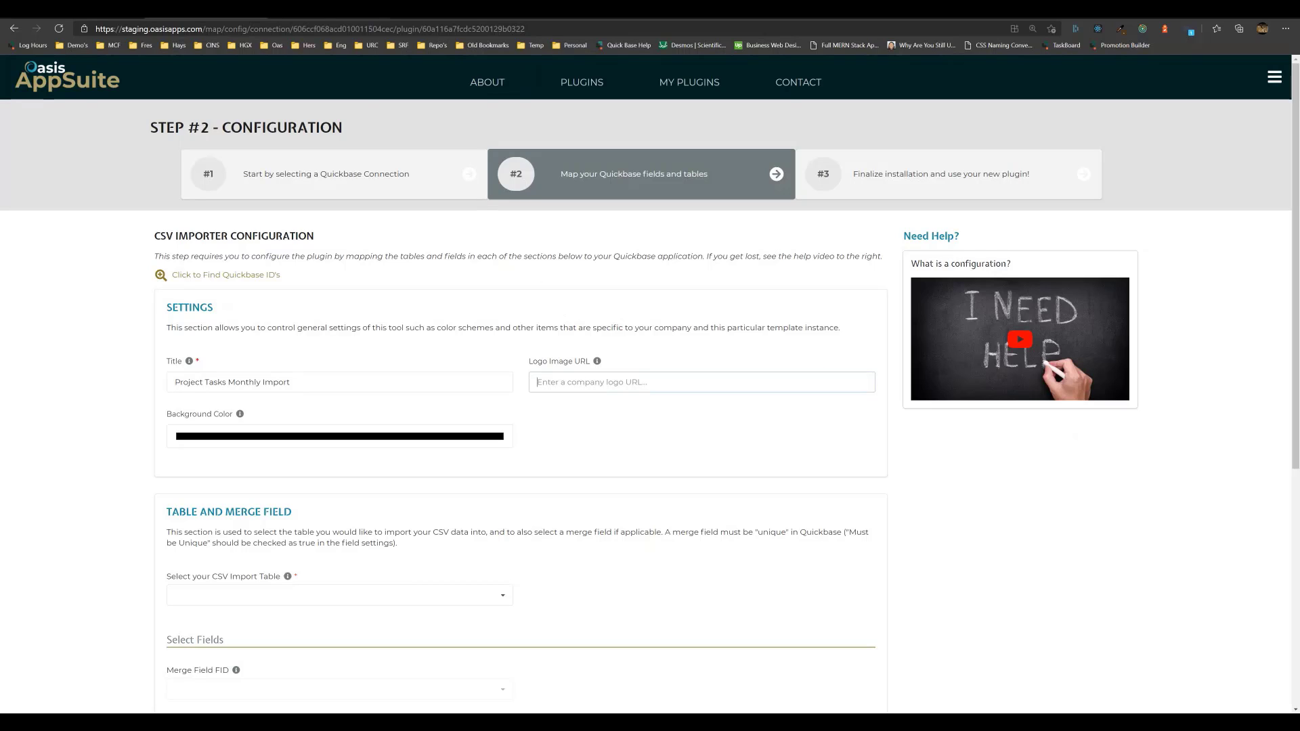
Copy the web address of the white horizontal MCF Tech logo image and paste it as the Logo Image URL
left_click(323, 9)
left_click(321, 31)
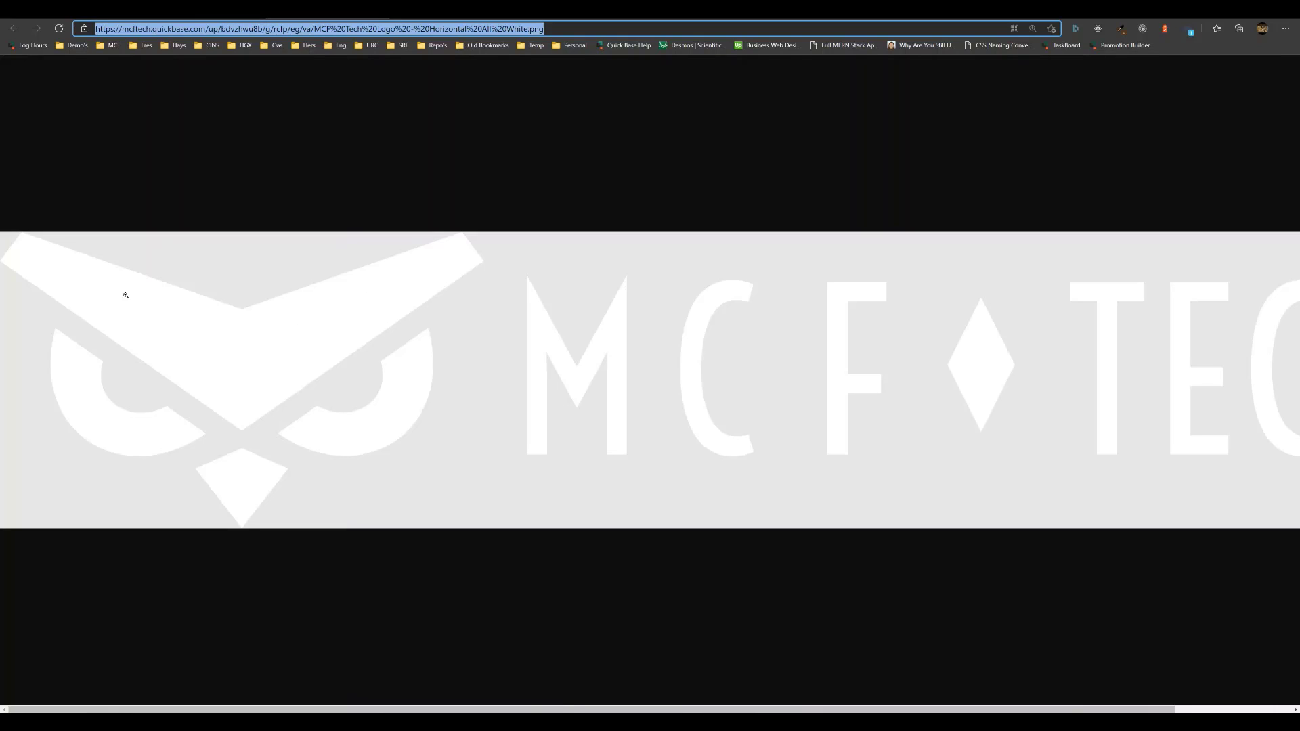
left_click(190, 10)
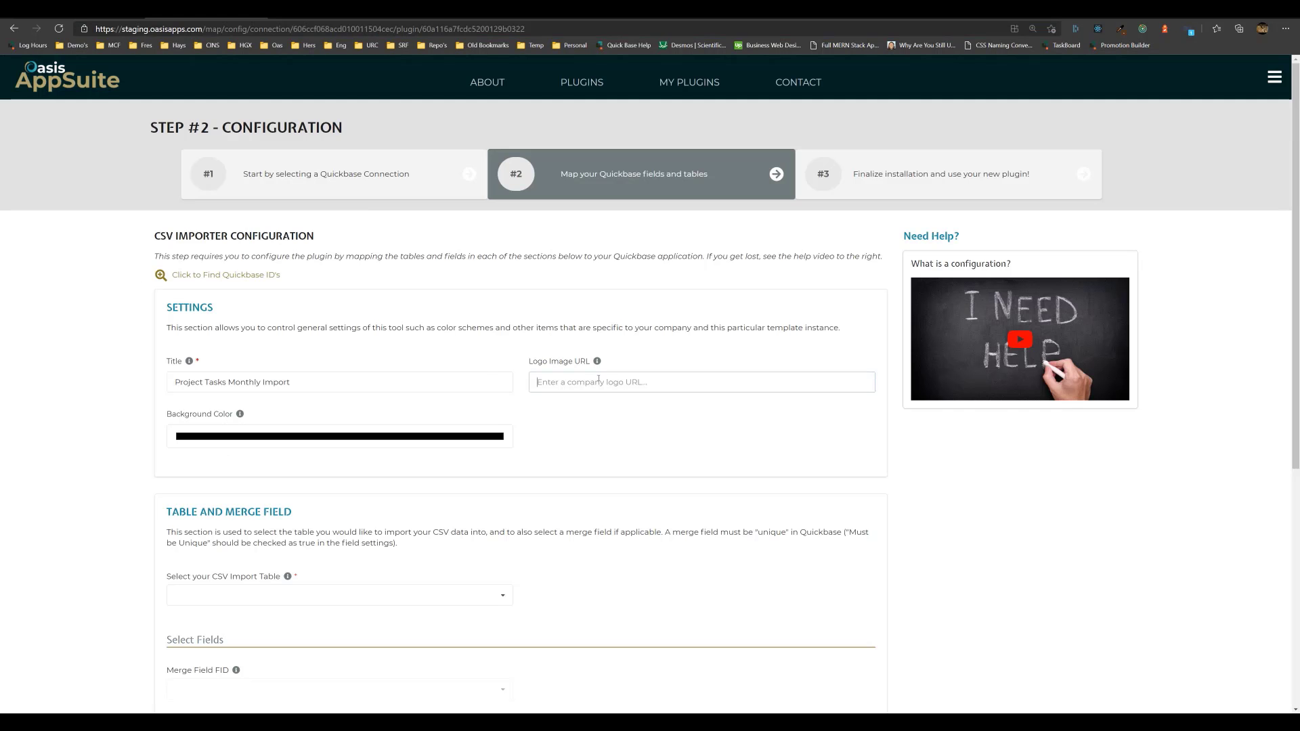
key("ctrl+v")
Examine the Background Color setting and its colour picker
left_click_drag(637, 383, 248, 457)
left_click_drag(169, 415, 233, 417)
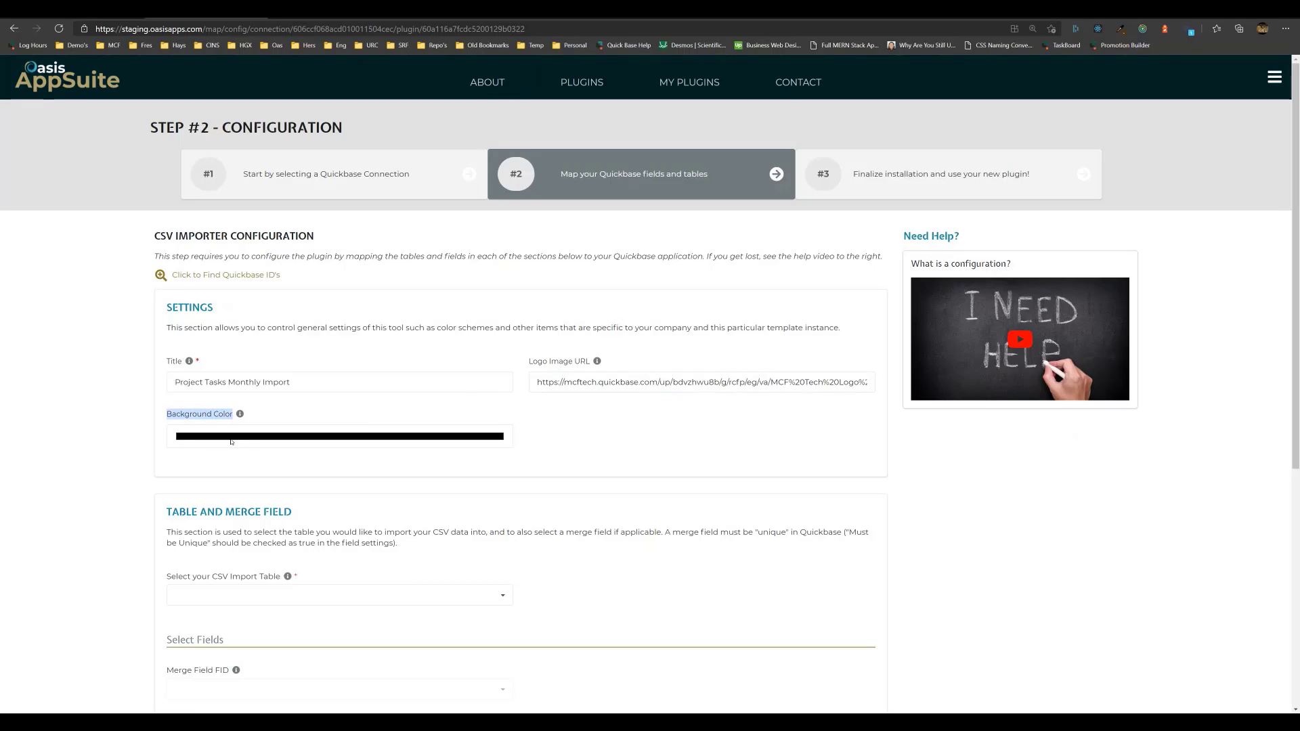
left_click(588, 383)
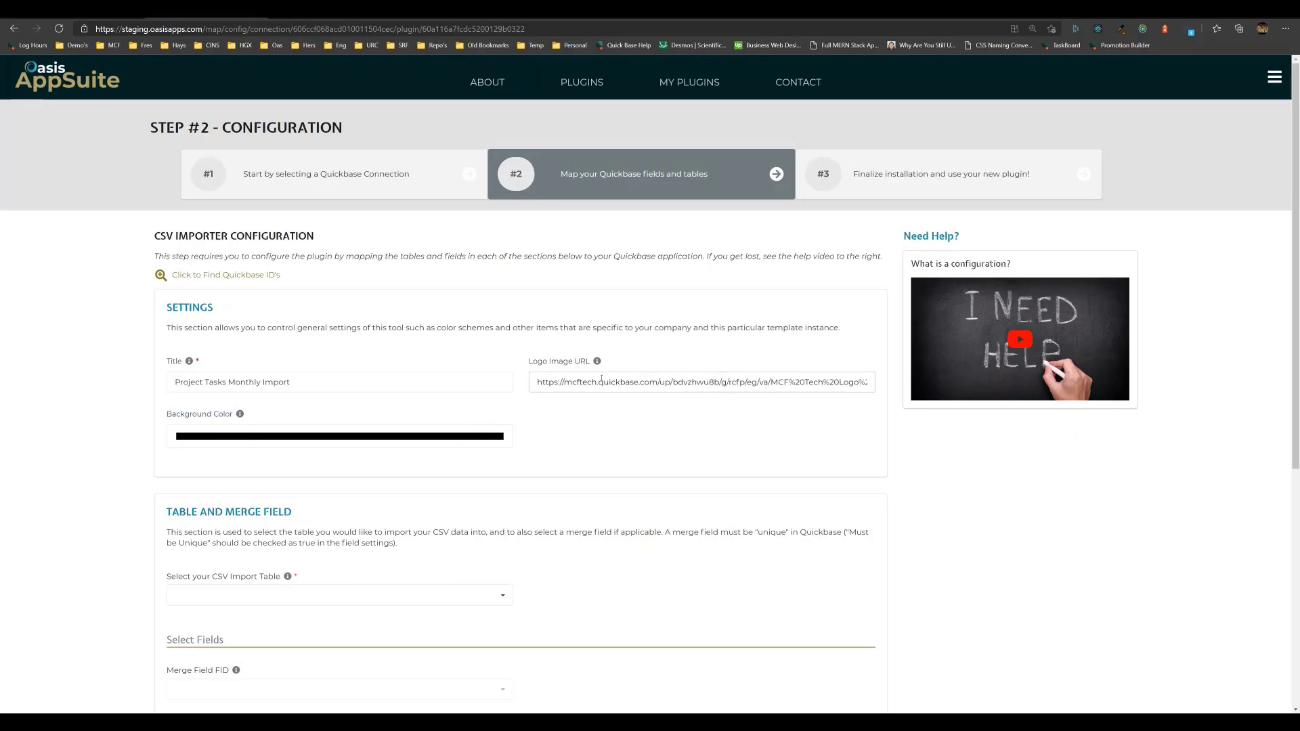
left_click(224, 439)
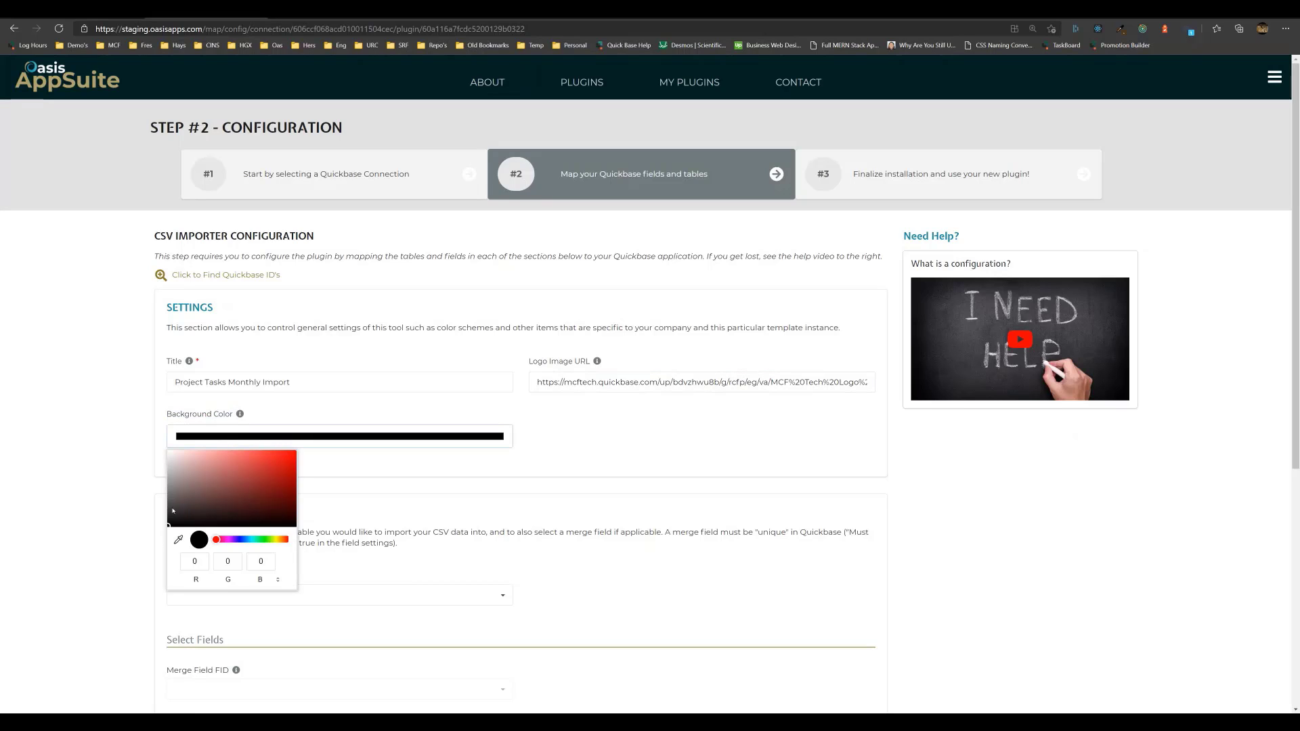
left_click(94, 468)
Check the Project Tasks table in Quickbase and select Project Tasks as the CSV import table in the plugin configuration
scroll(116, 440, "down", 5)
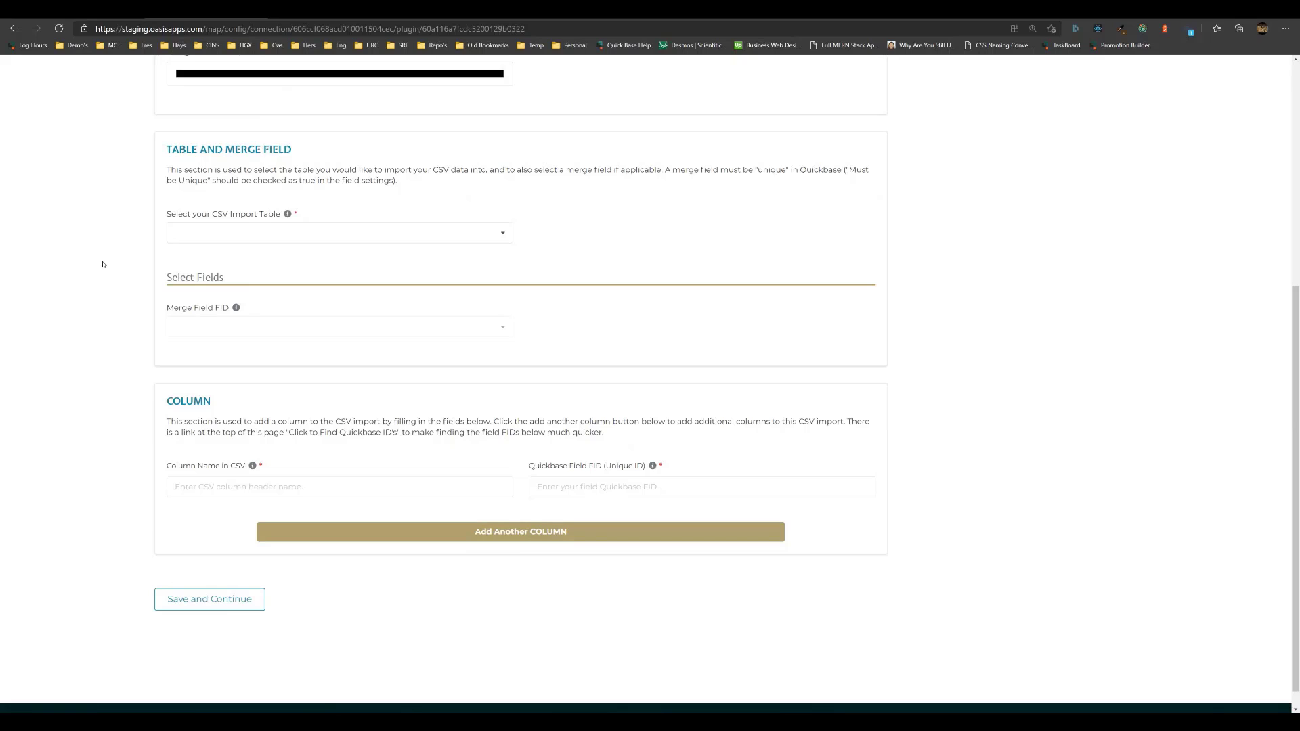
left_click(103, 22)
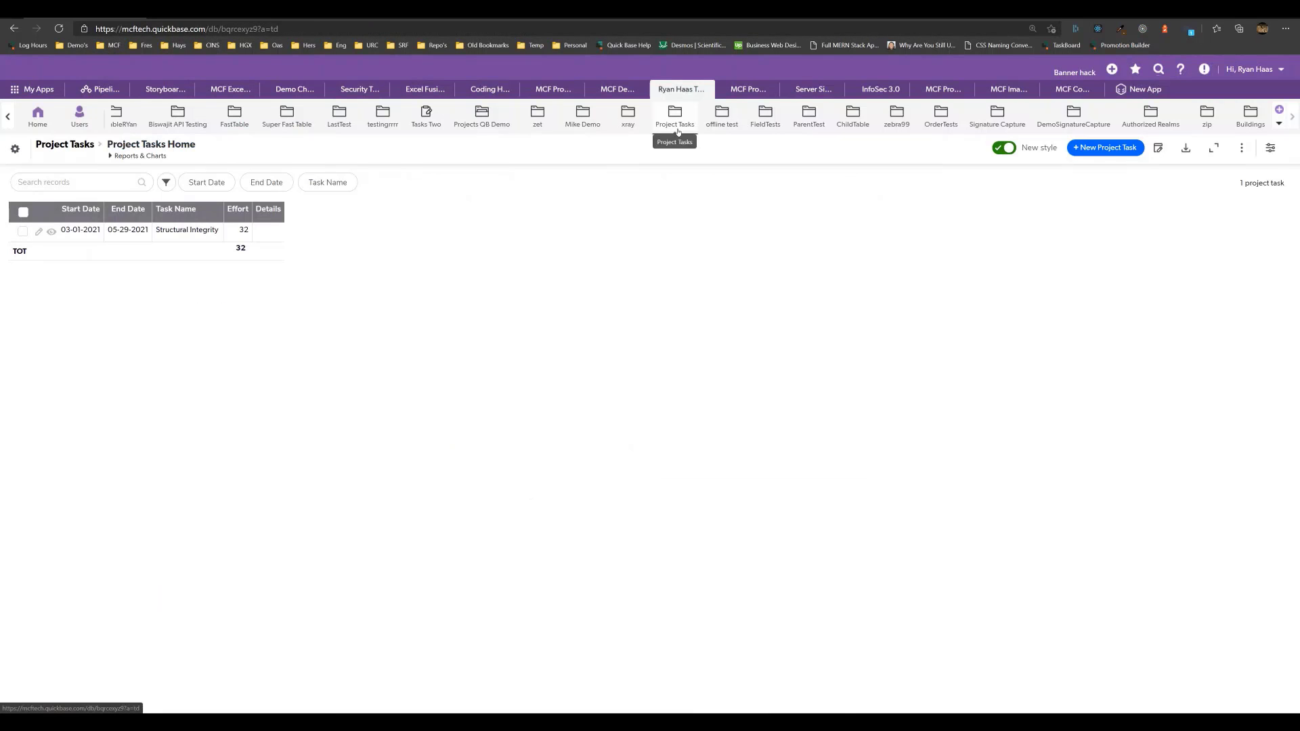
scroll(672, 128, "up", 2)
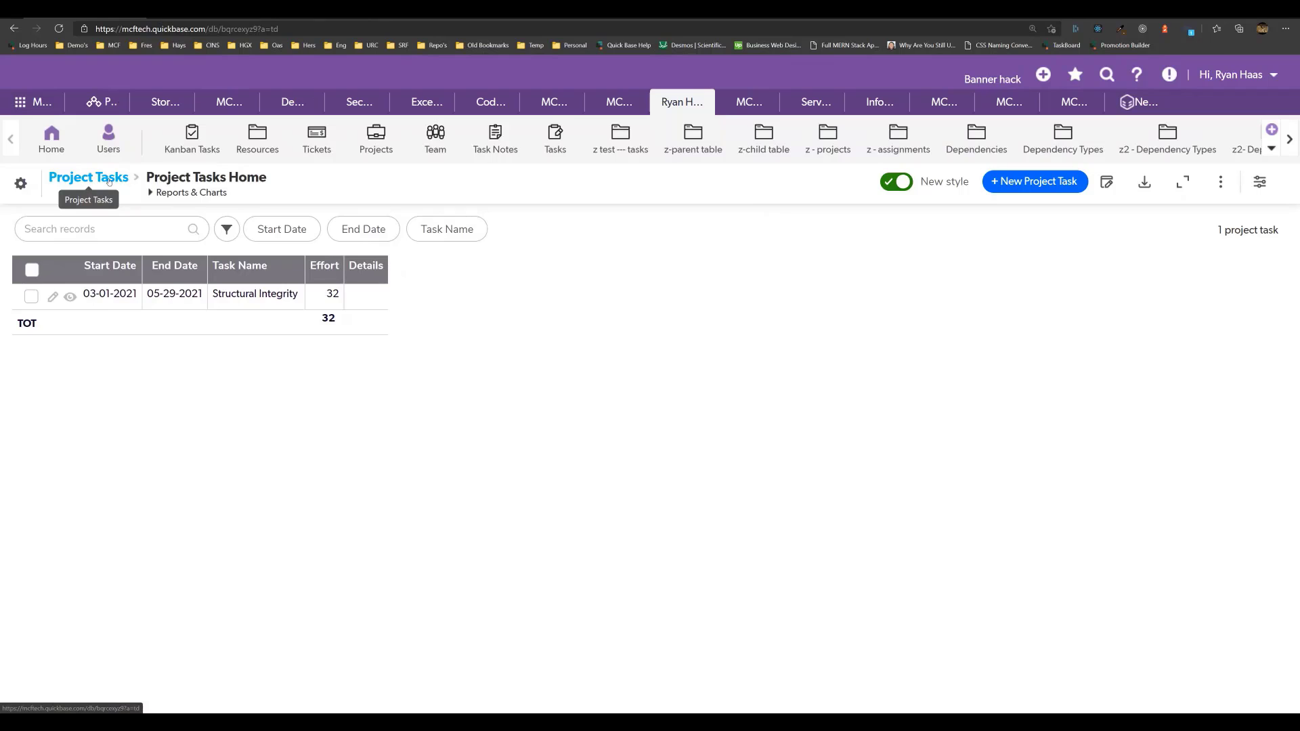
left_click(197, 11)
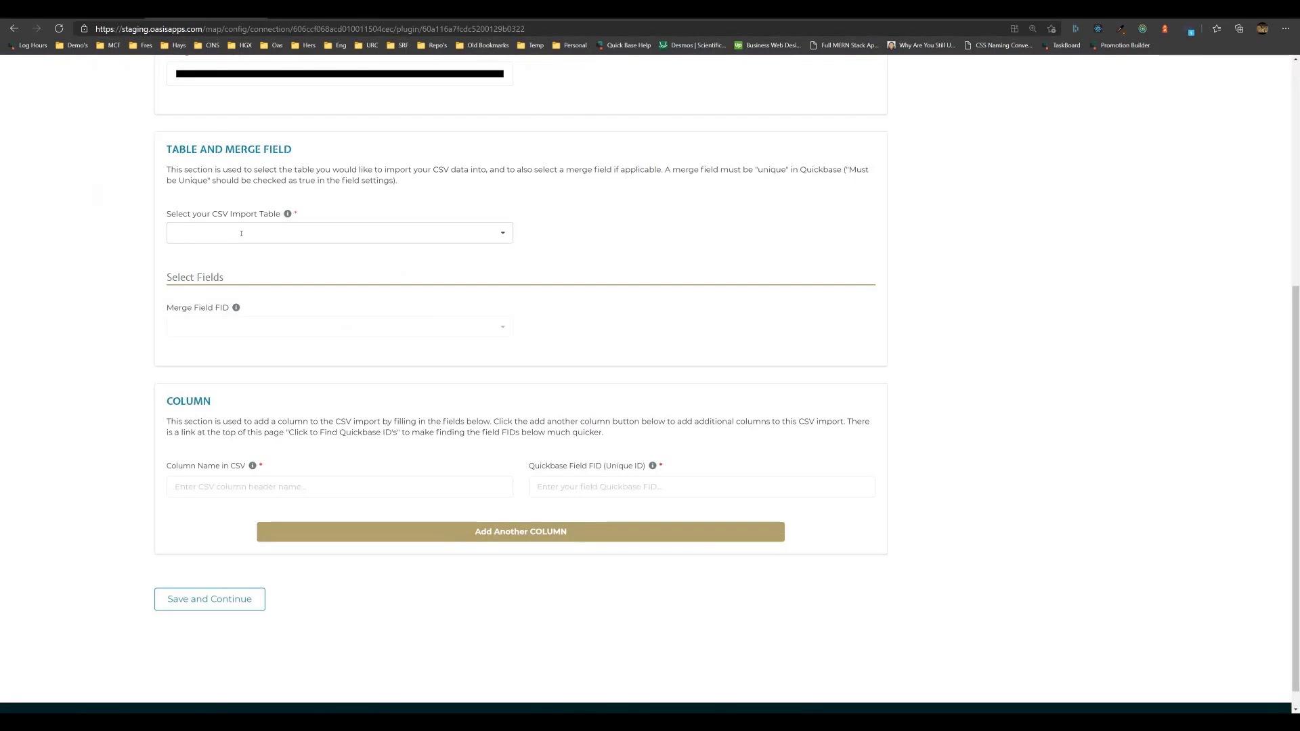
left_click(241, 233)
type("project task")
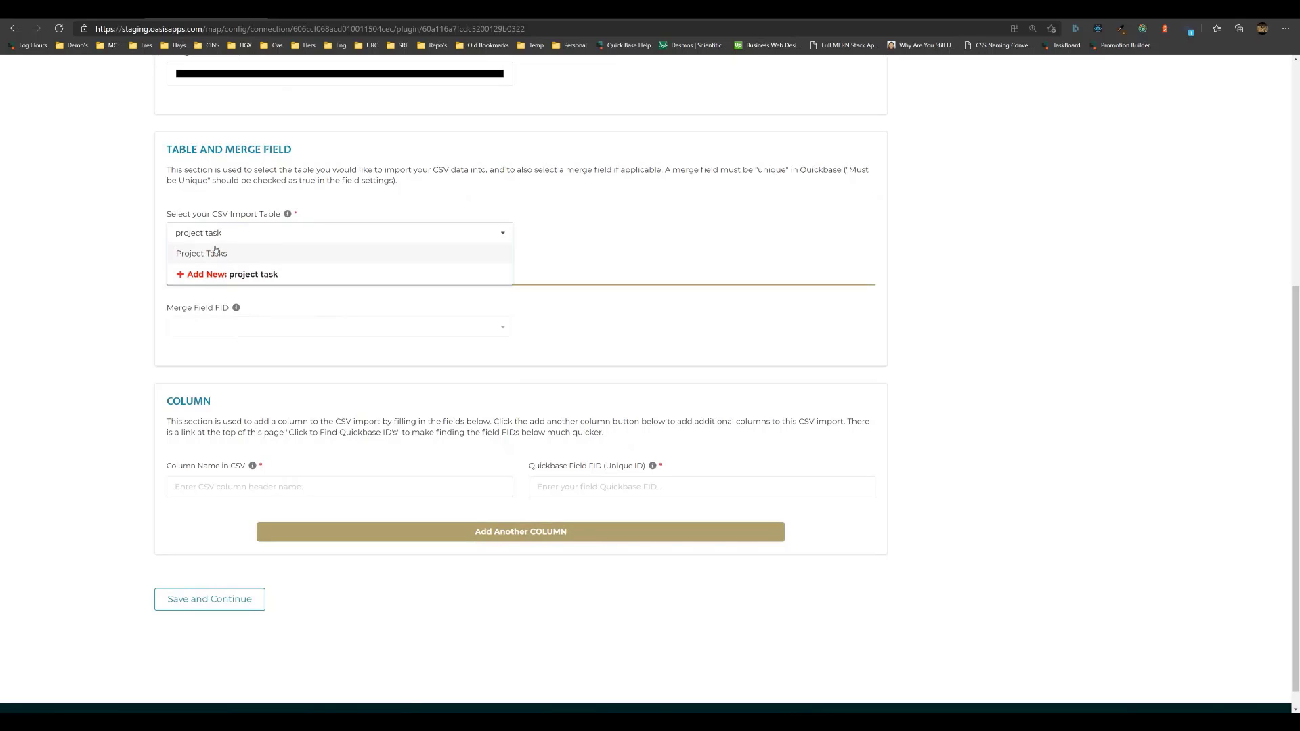
left_click(215, 253)
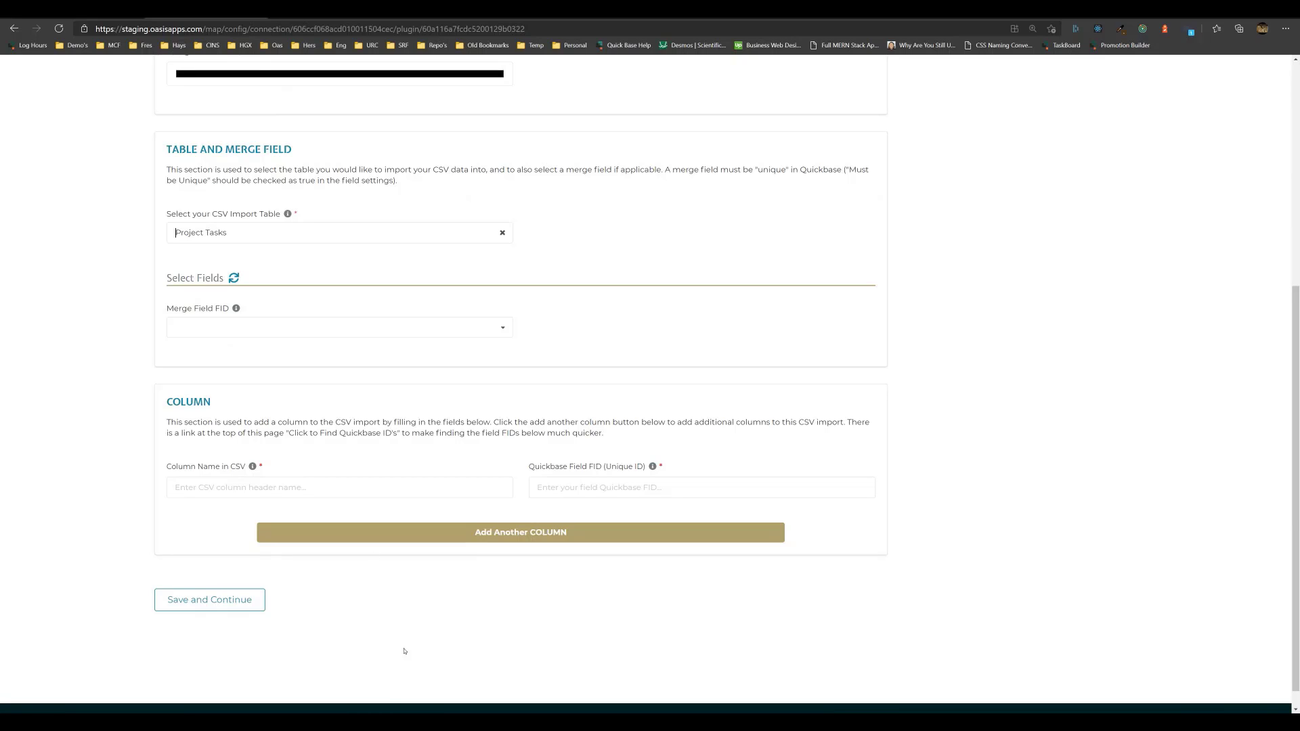
Switch to the Project Tasks spreadsheet in Excel and examine its column headers from Start Date to Details
key("alt+Tab")
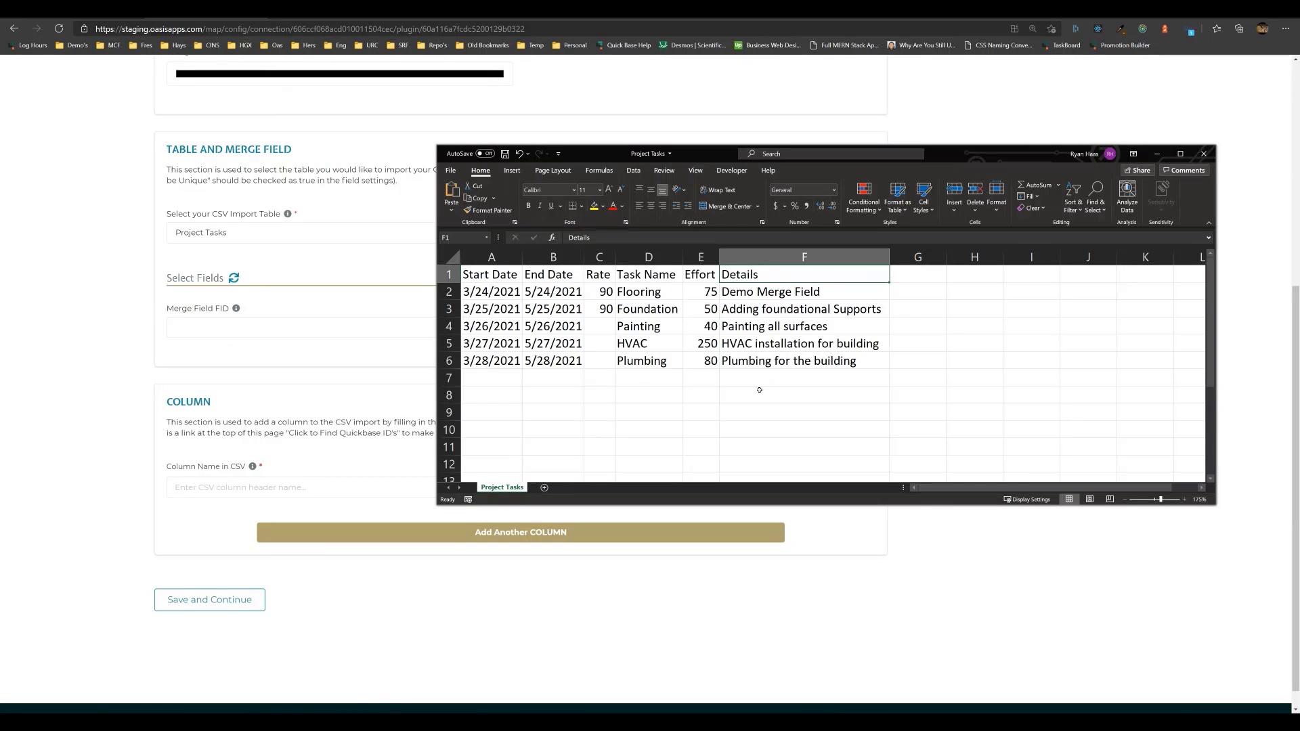
left_click(759, 390)
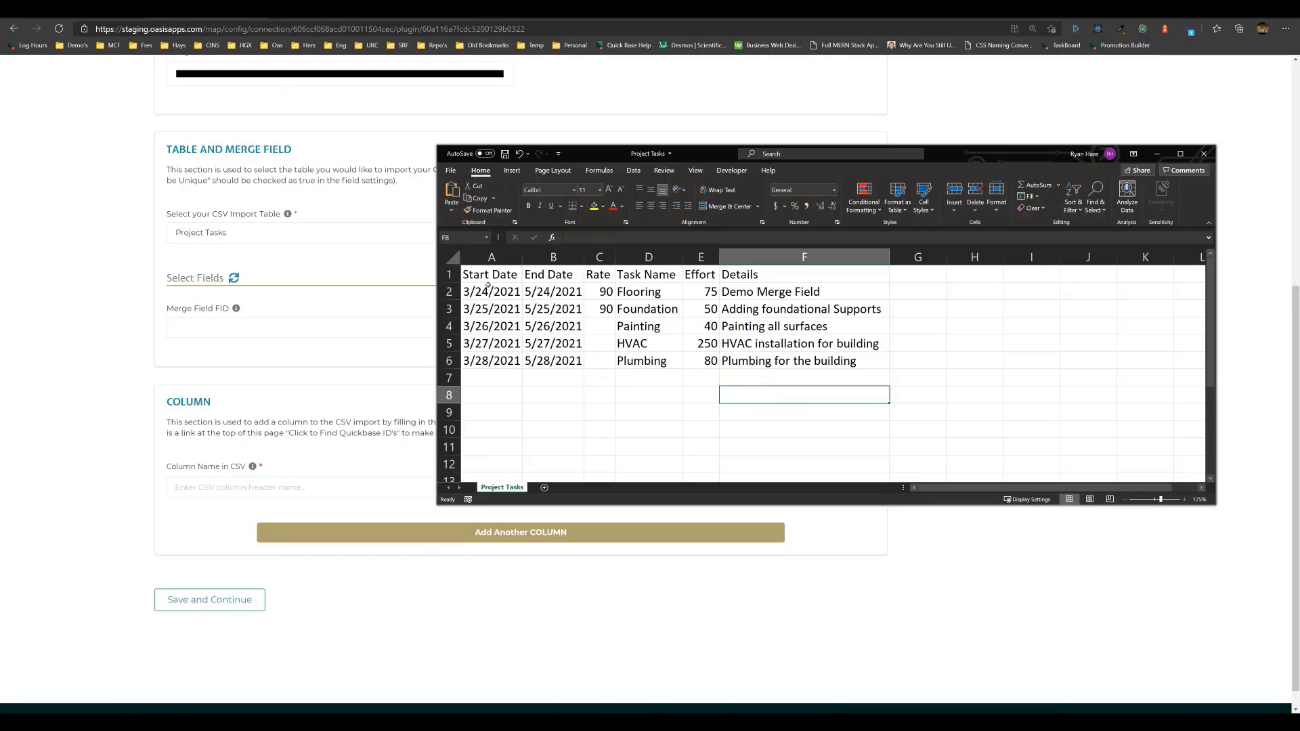
left_click_drag(485, 277, 808, 362)
left_click(629, 428)
left_click(498, 276)
left_click(572, 276)
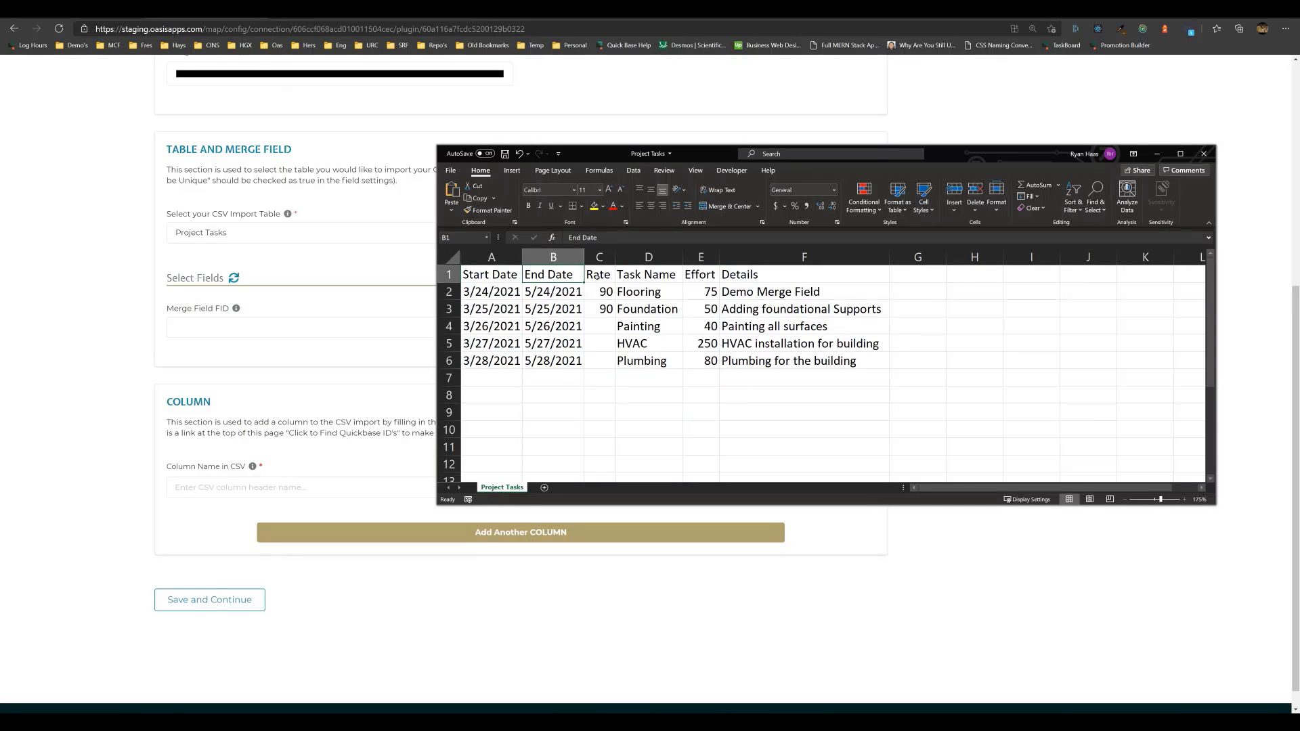
left_click(603, 276)
left_click(661, 276)
left_click(705, 275)
left_click(731, 276)
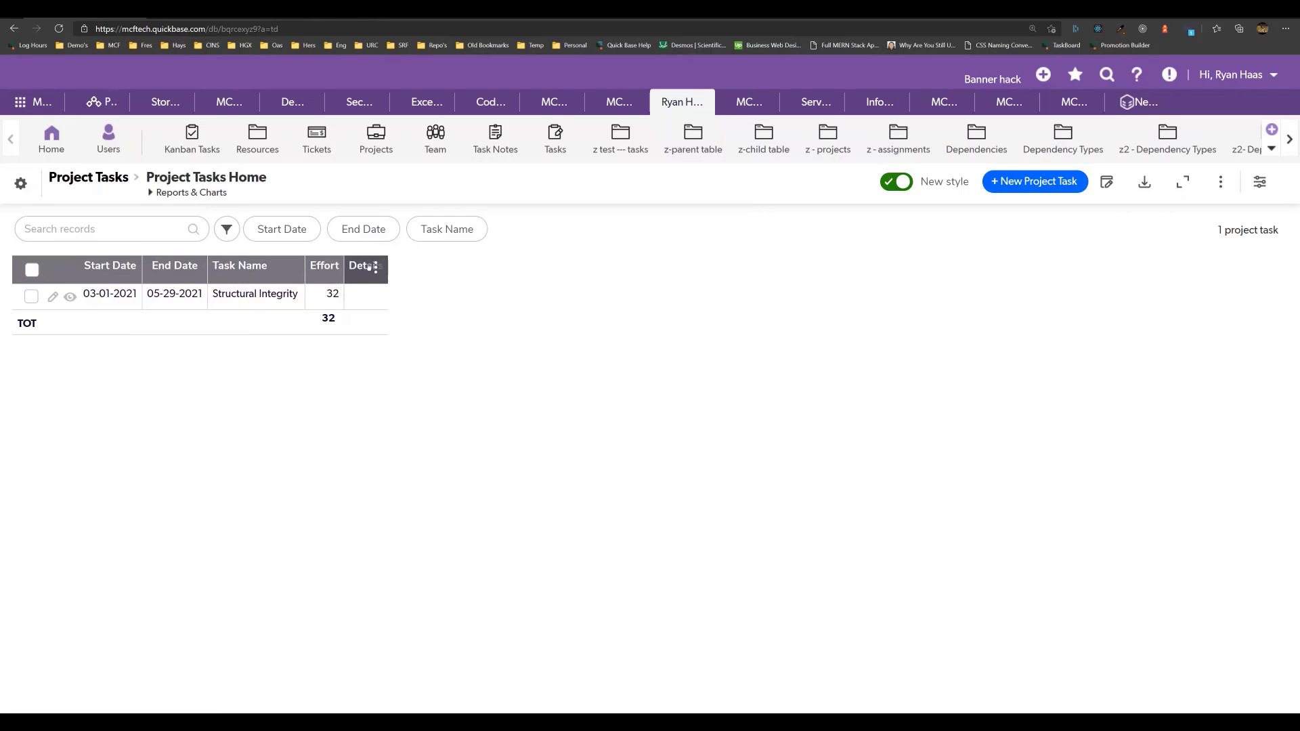
Review the spreadsheet's task rows 2 to 6 alongside the Project Tasks table in Quickbase
key("alt+Tab")
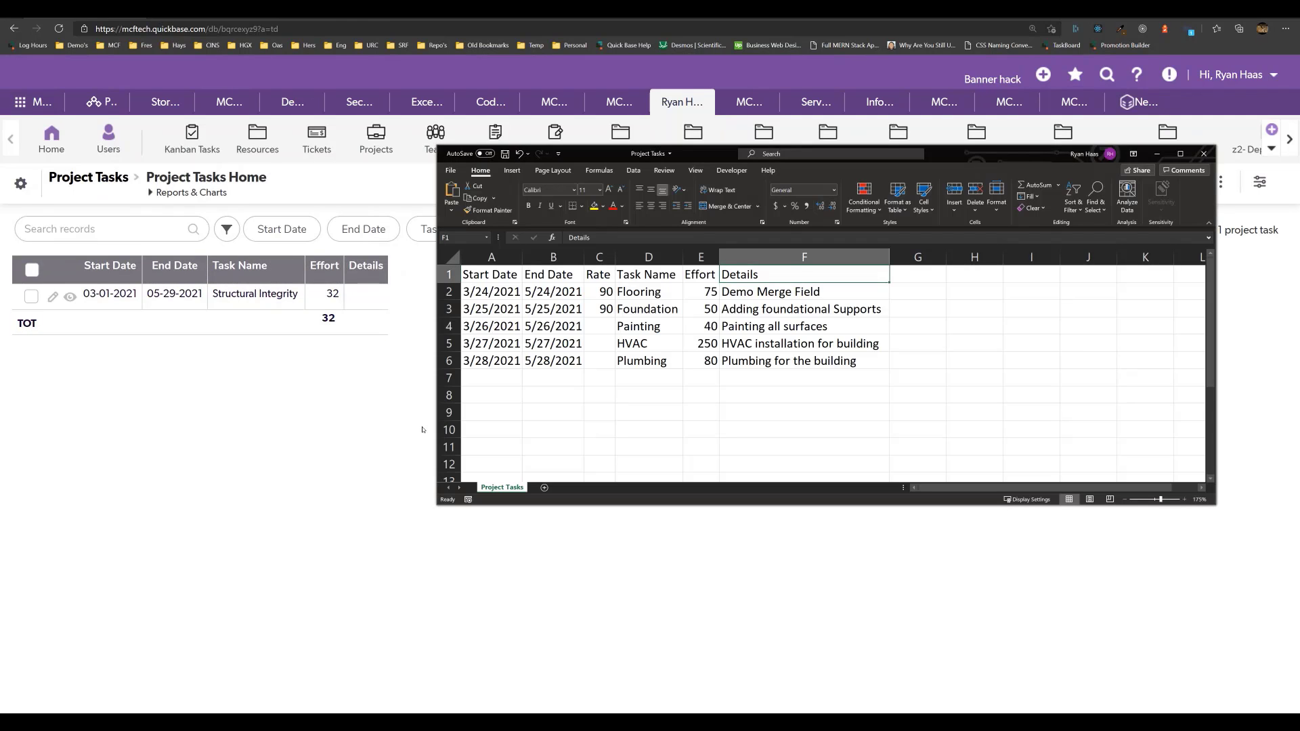
left_click(877, 382)
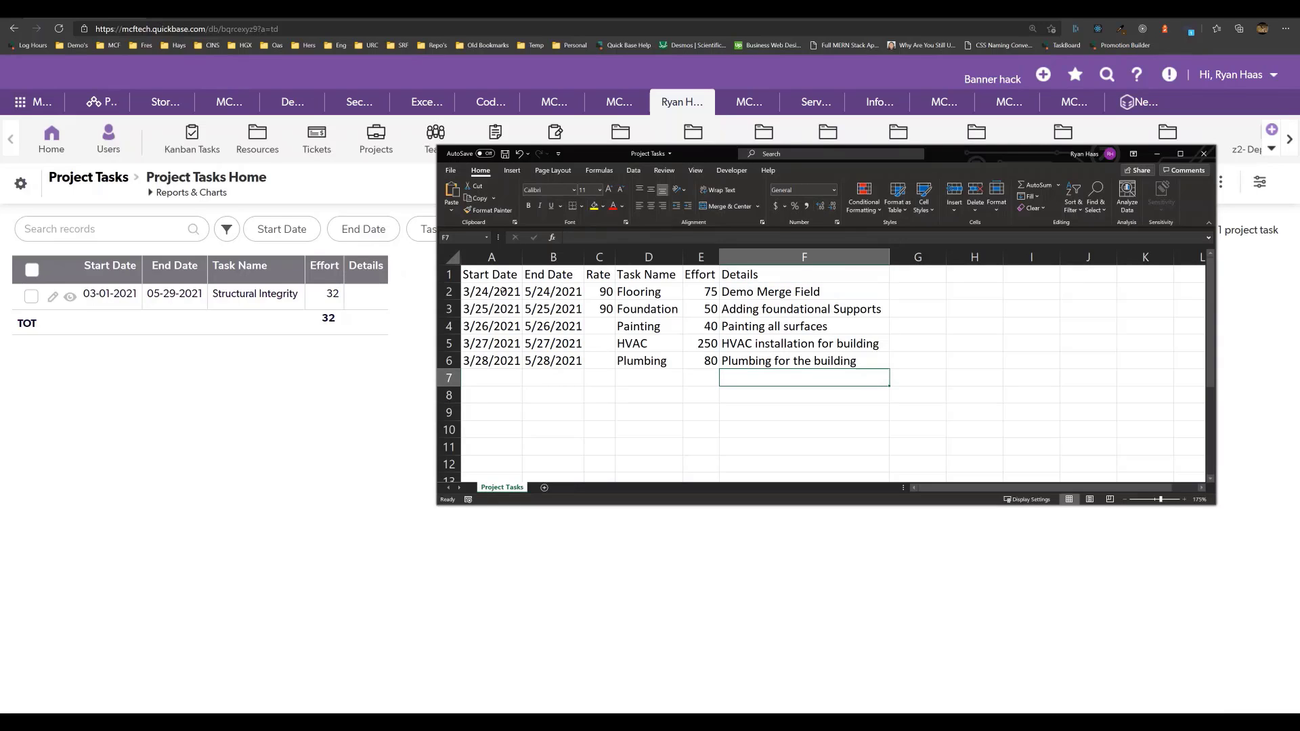
left_click_drag(490, 290, 792, 362)
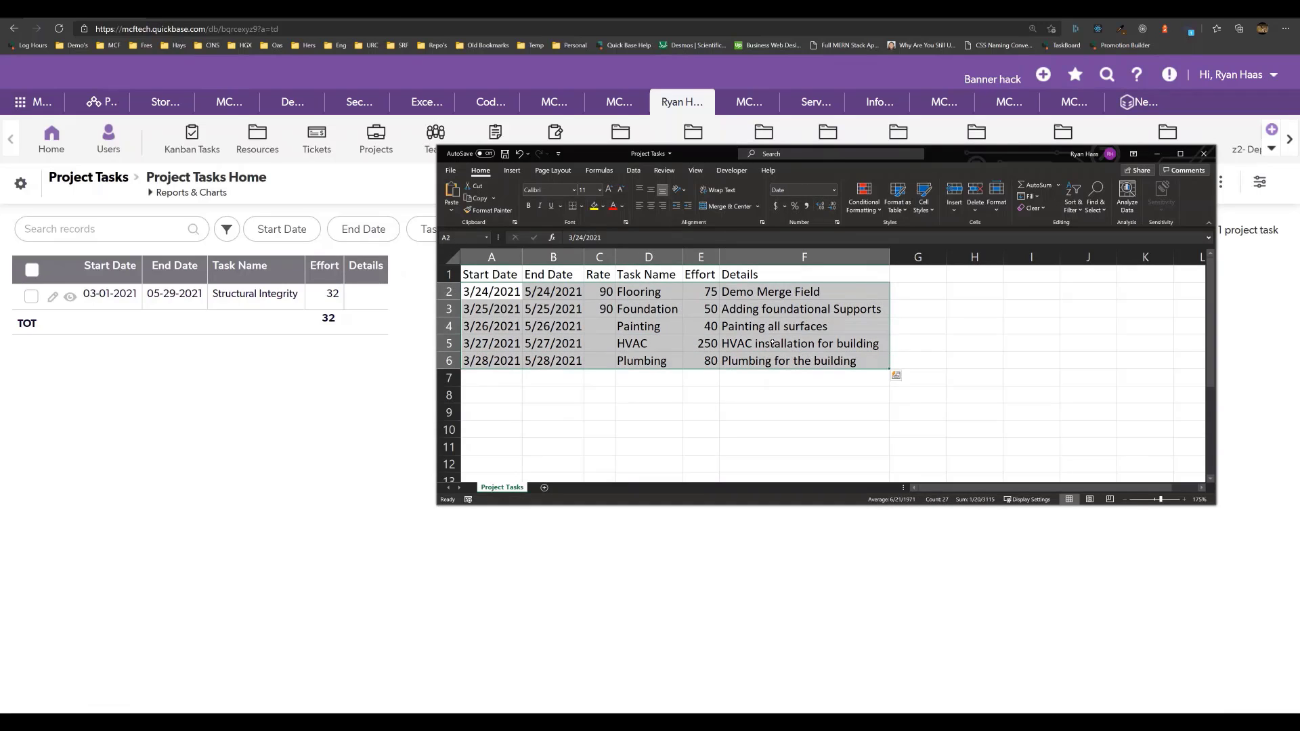
left_click(559, 400)
left_click(448, 292)
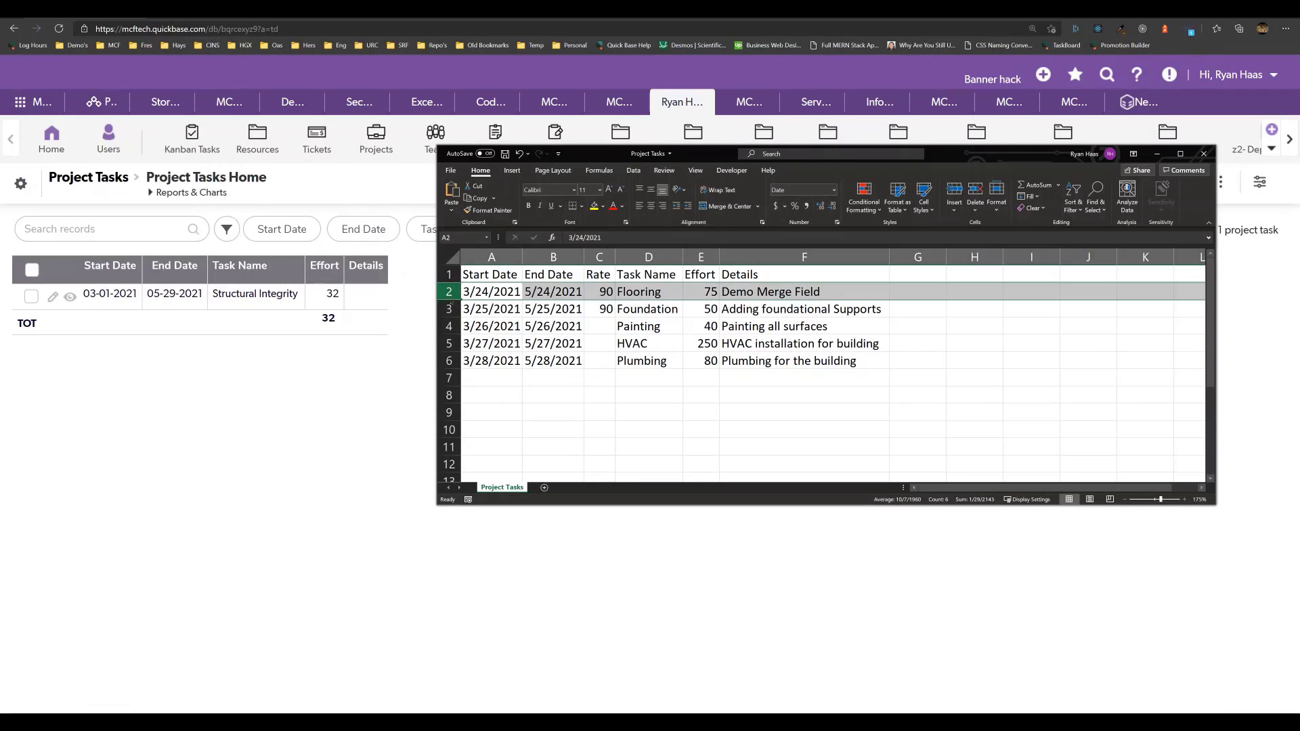
left_click(448, 309)
left_click(449, 326)
left_click(448, 344)
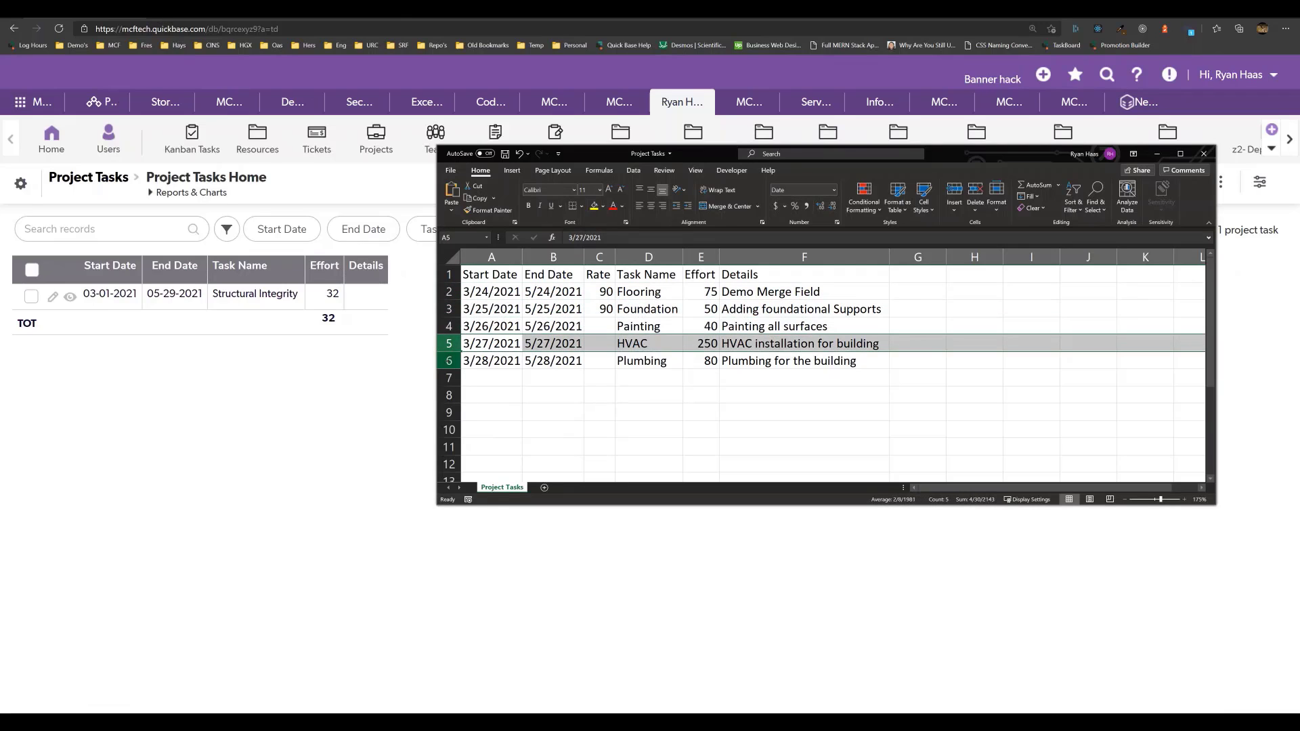
left_click(449, 360)
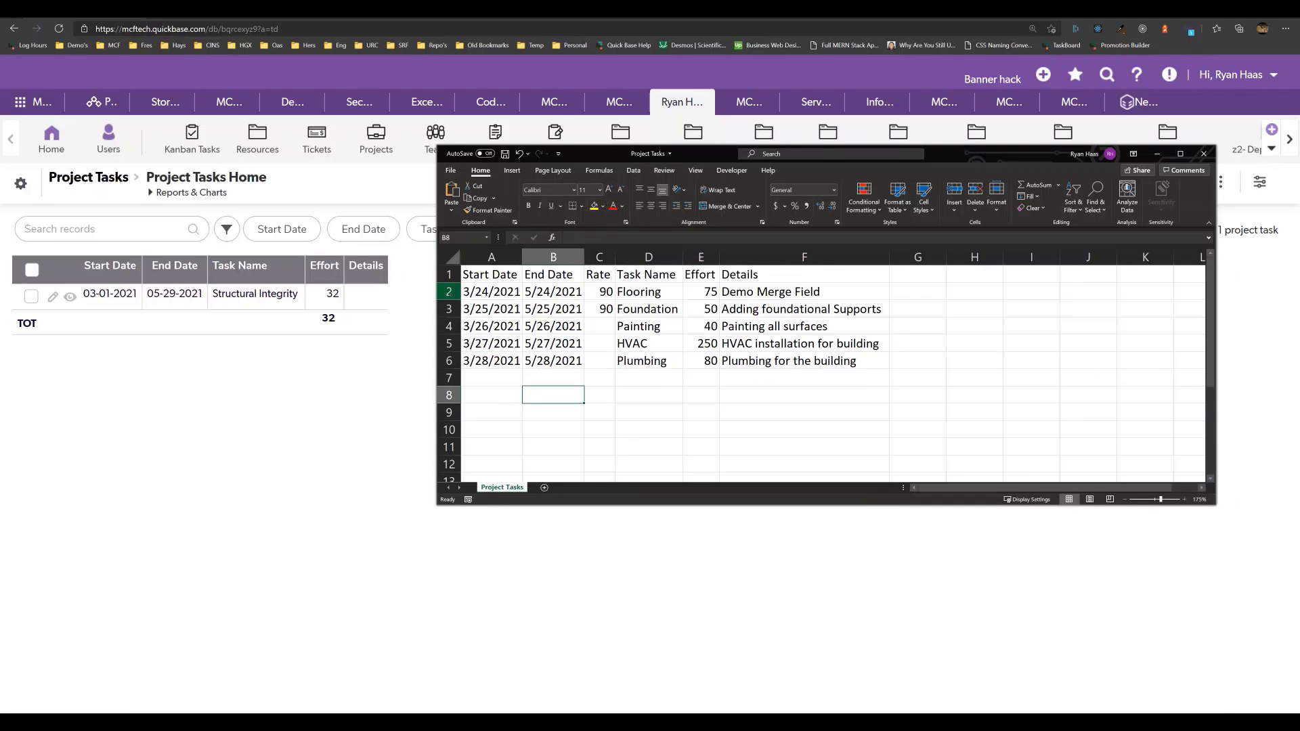
left_click_drag(449, 292, 449, 358)
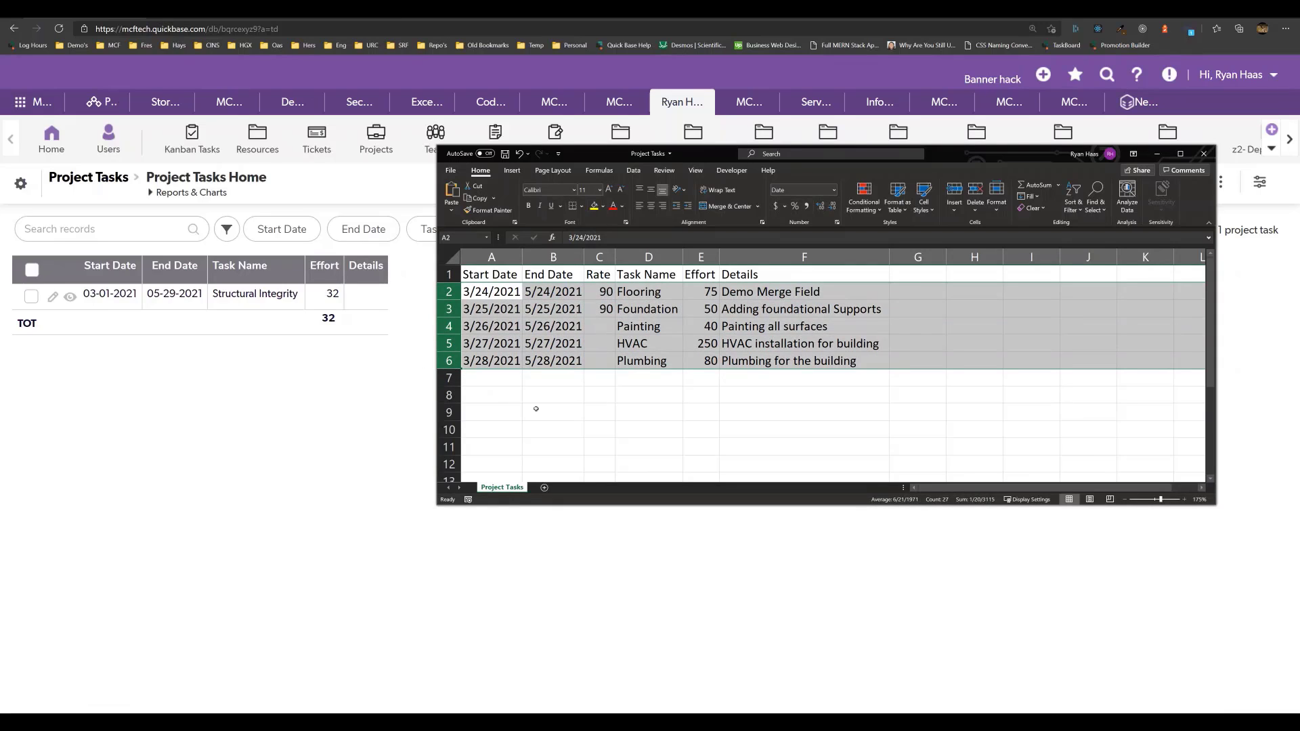
left_click(896, 393)
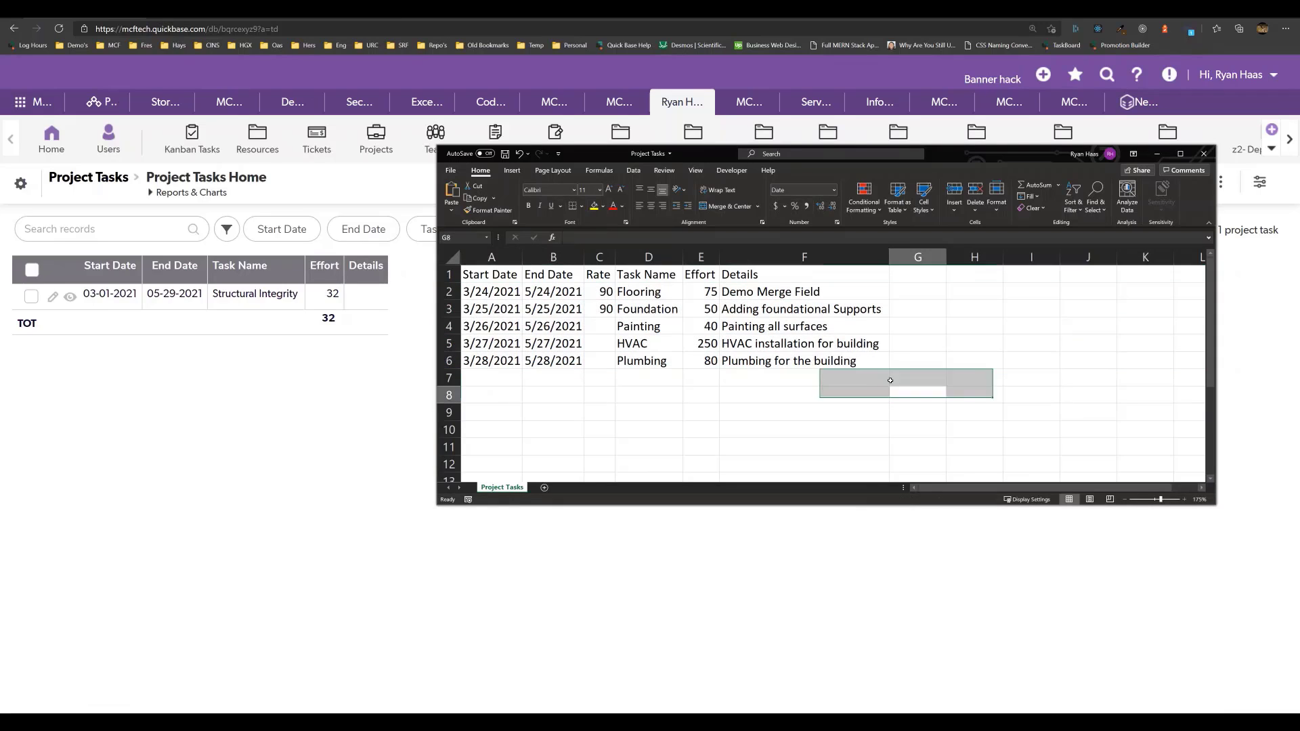
Add an ID column in column G of the spreadsheet and number the five task rows 1 to 5
left_click(910, 272)
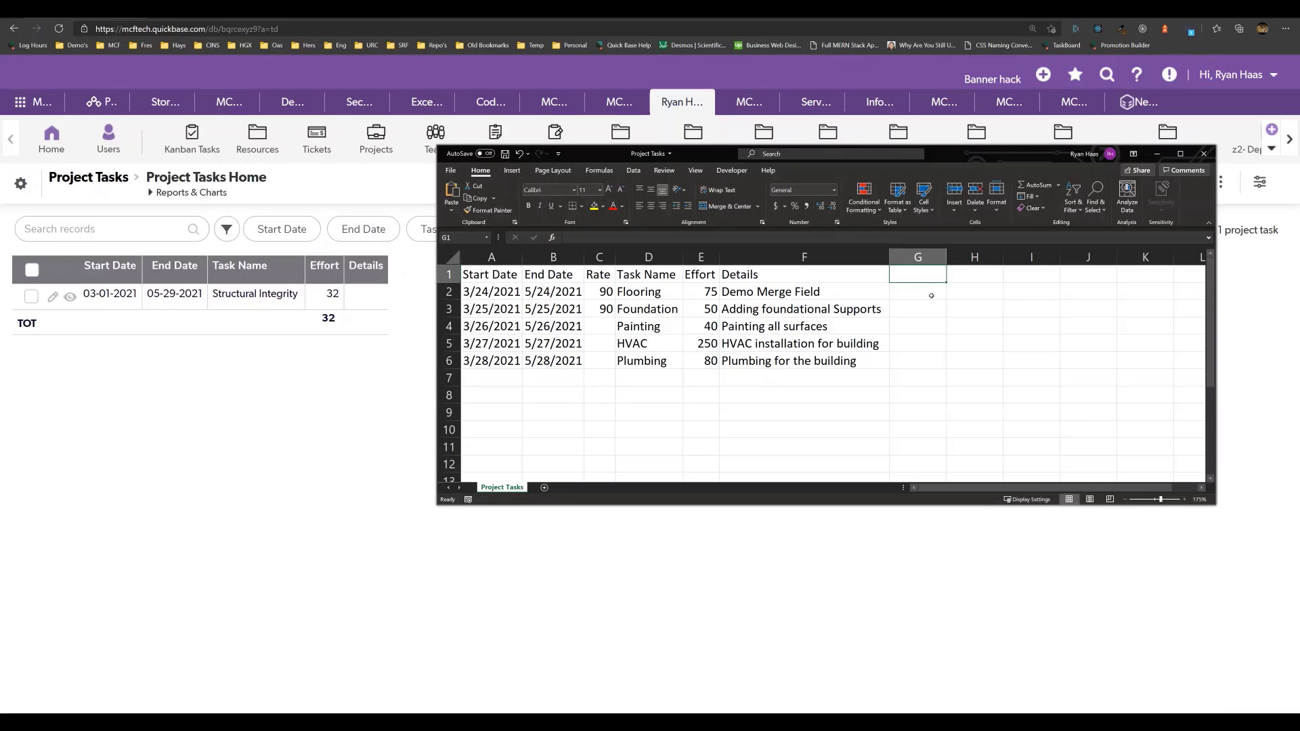
type("ID")
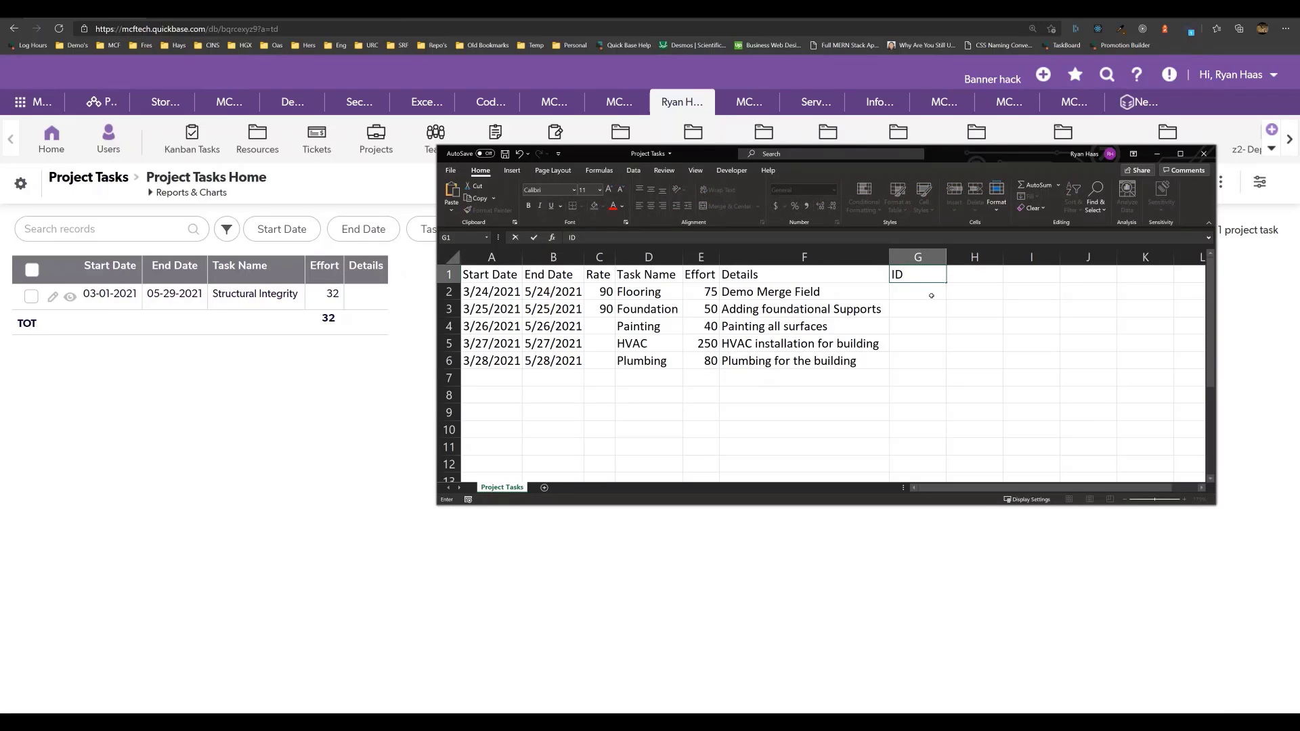
key("Return")
type("1")
key("Return")
type("2")
key("Return")
type("3")
key("Return")
type("4")
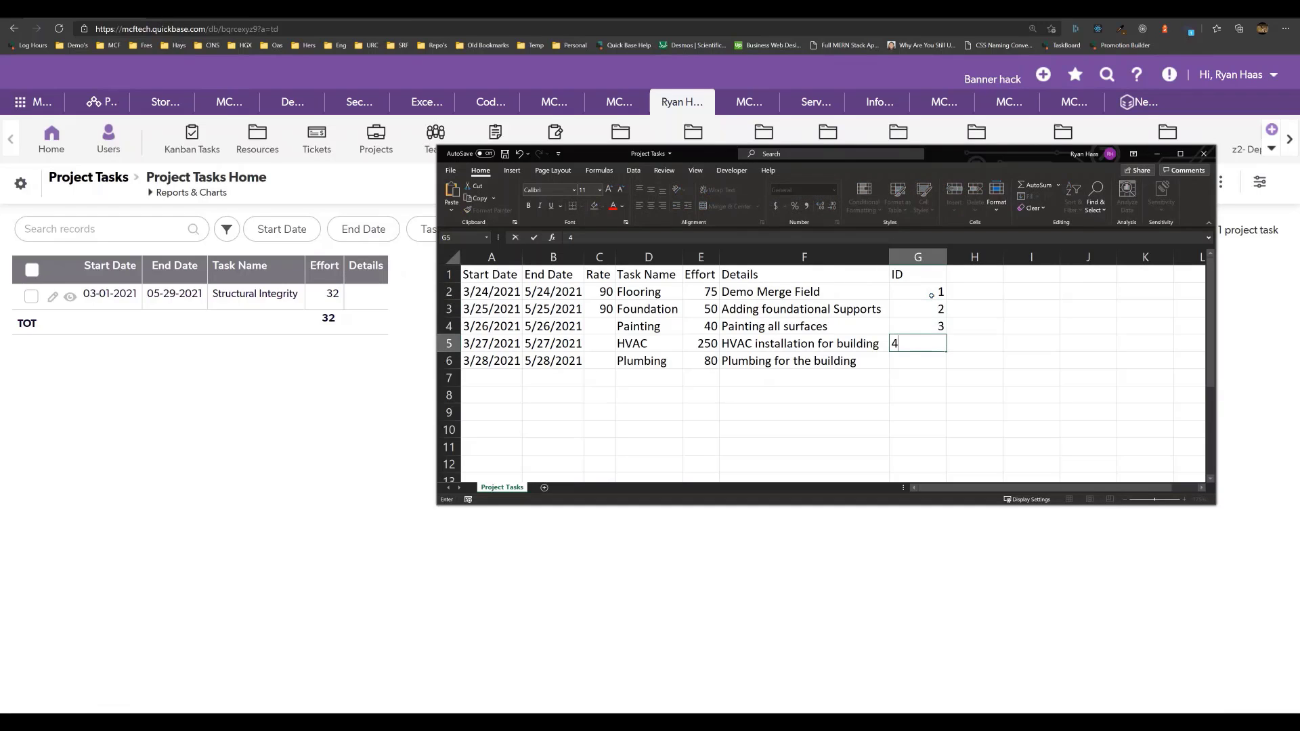
key("Return")
type("5")
left_click(969, 338)
Examine the ID values in column G and how the first one relates to its task row
left_click_drag(915, 288, 920, 362)
left_click(1023, 352)
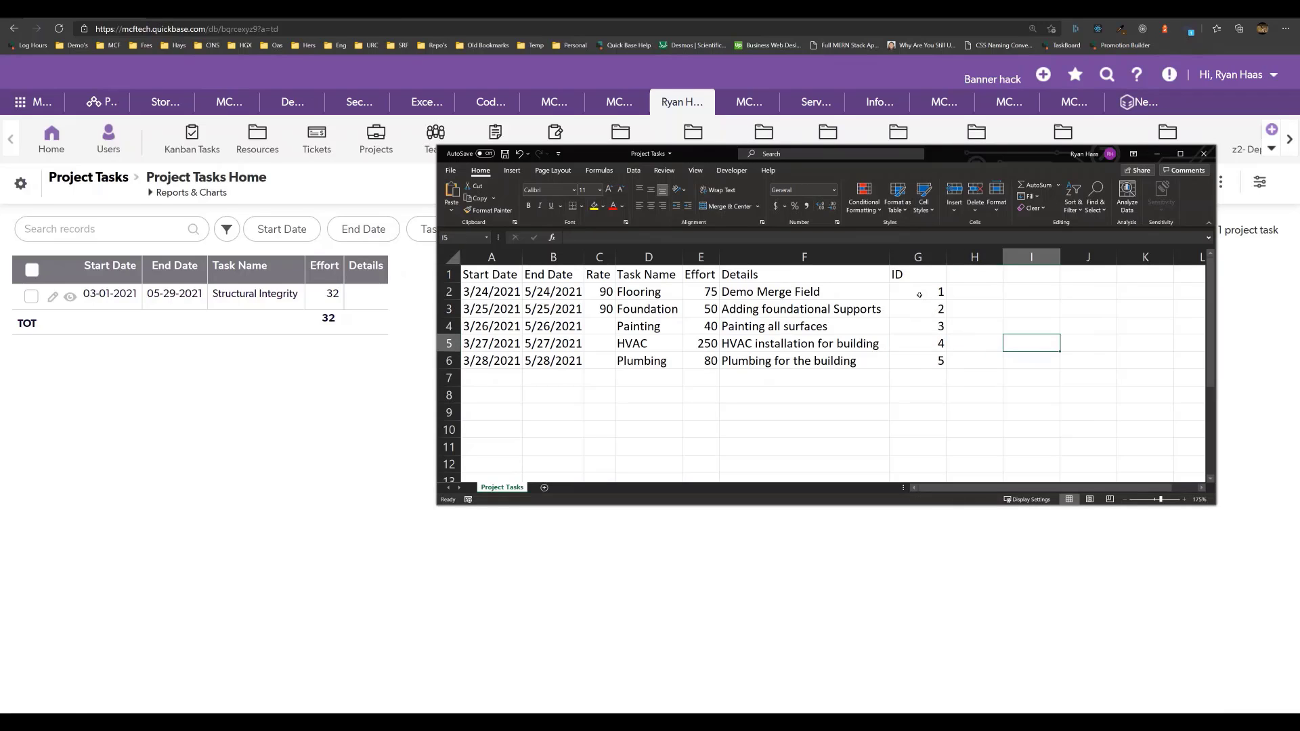
left_click_drag(921, 291, 493, 289)
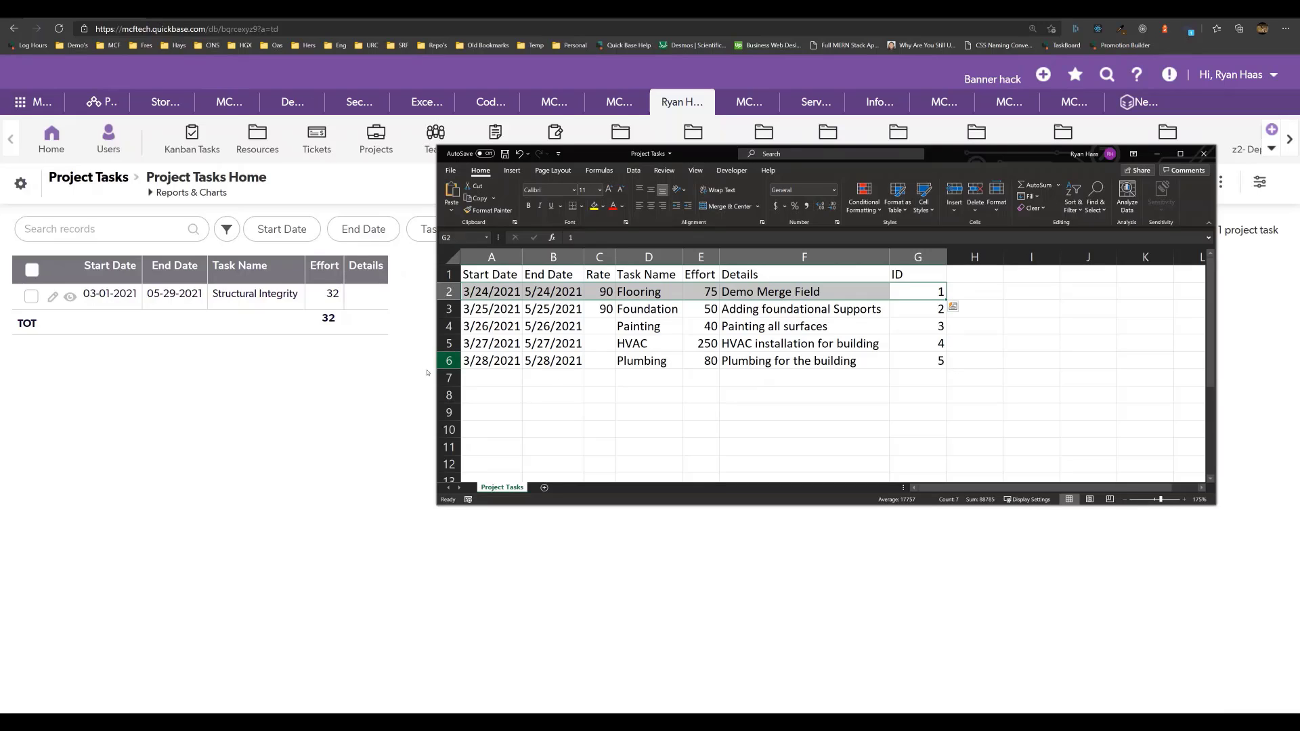
Add a numeric field labelled ID to the Quickbase Project Tasks table and mark it as Must be unique
left_click(324, 385)
left_click(20, 184)
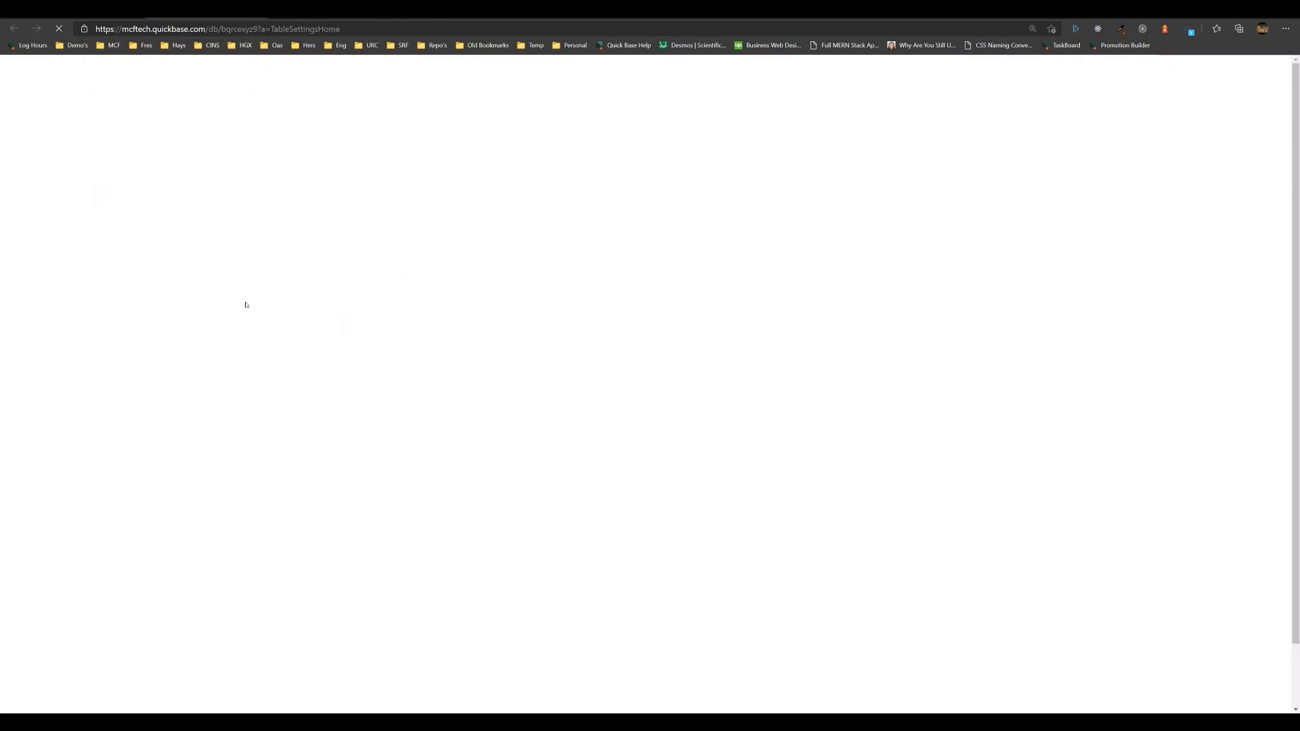
left_click(114, 423)
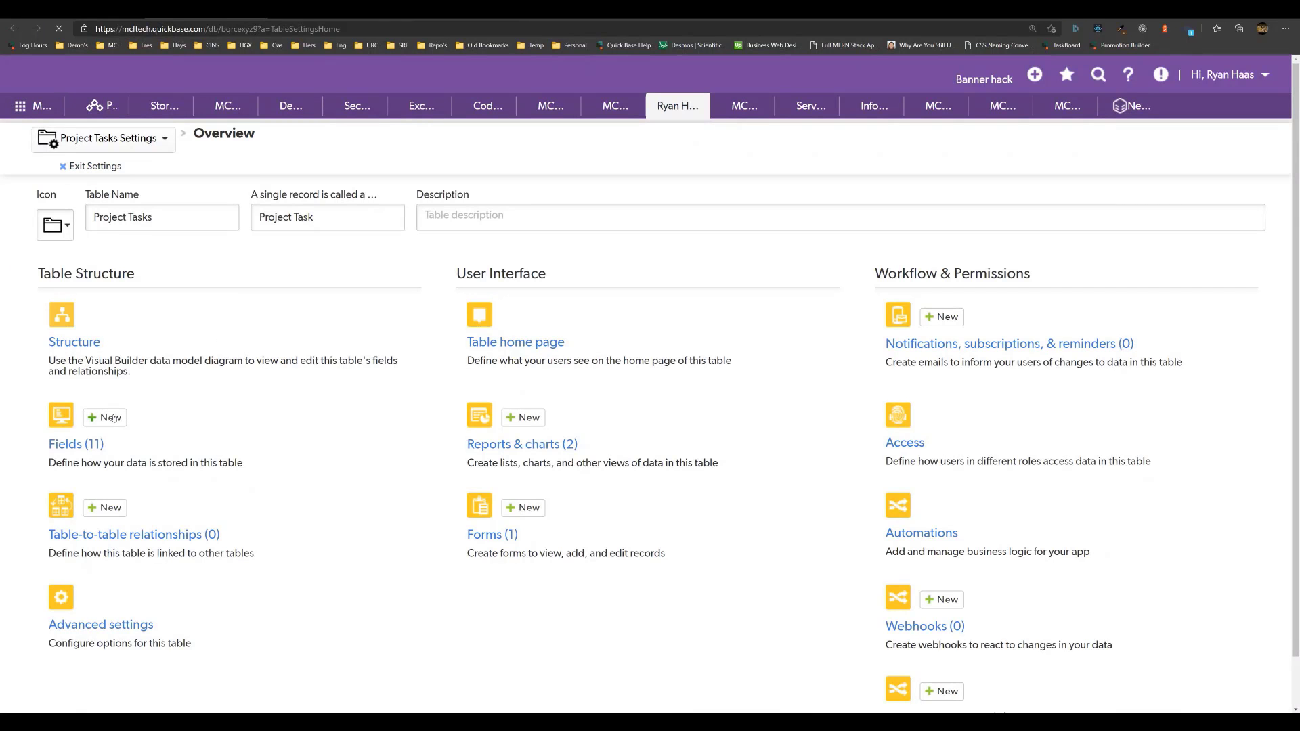
type("ID")
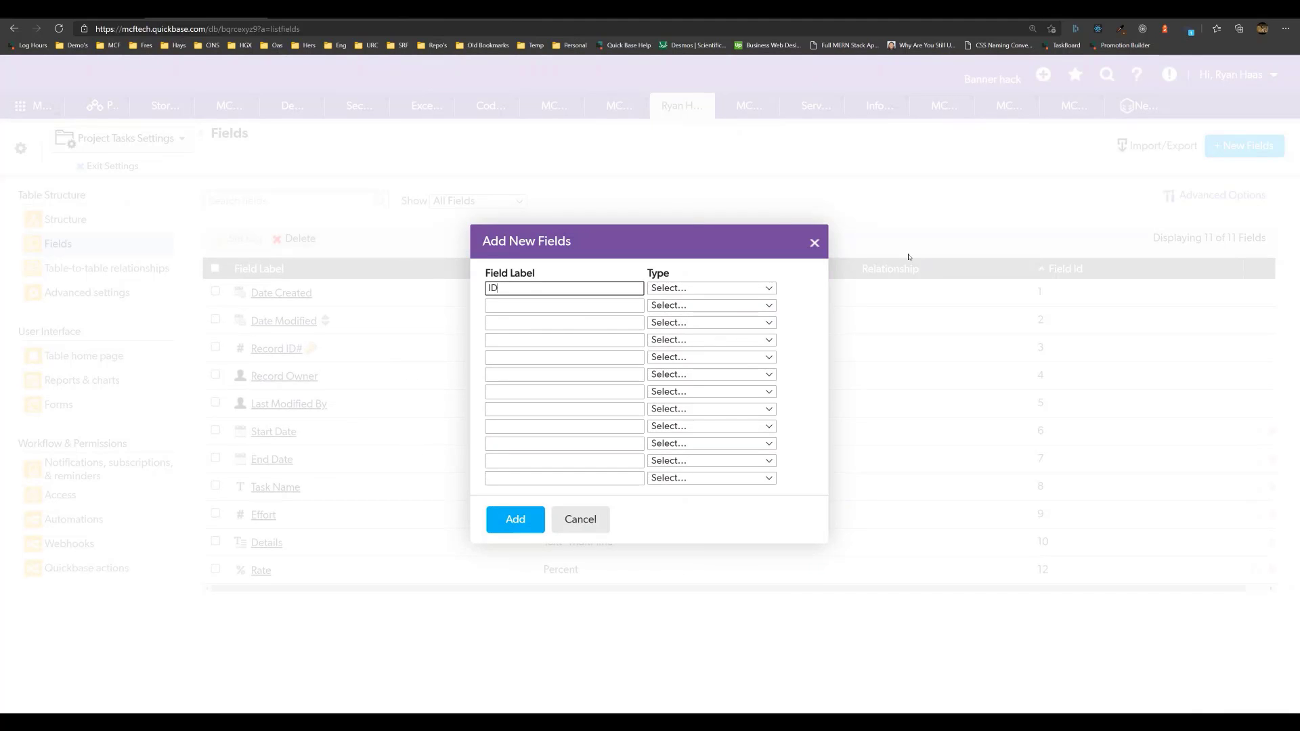
left_click(707, 287)
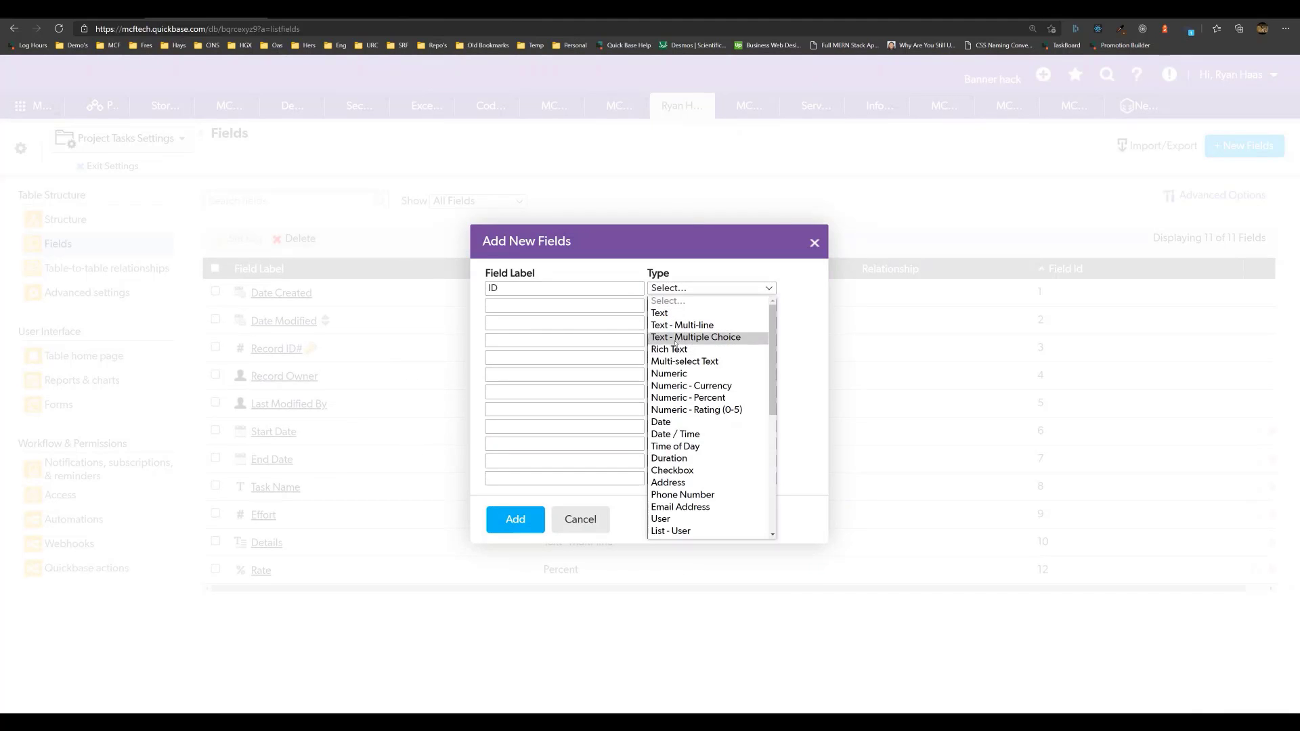
left_click(671, 374)
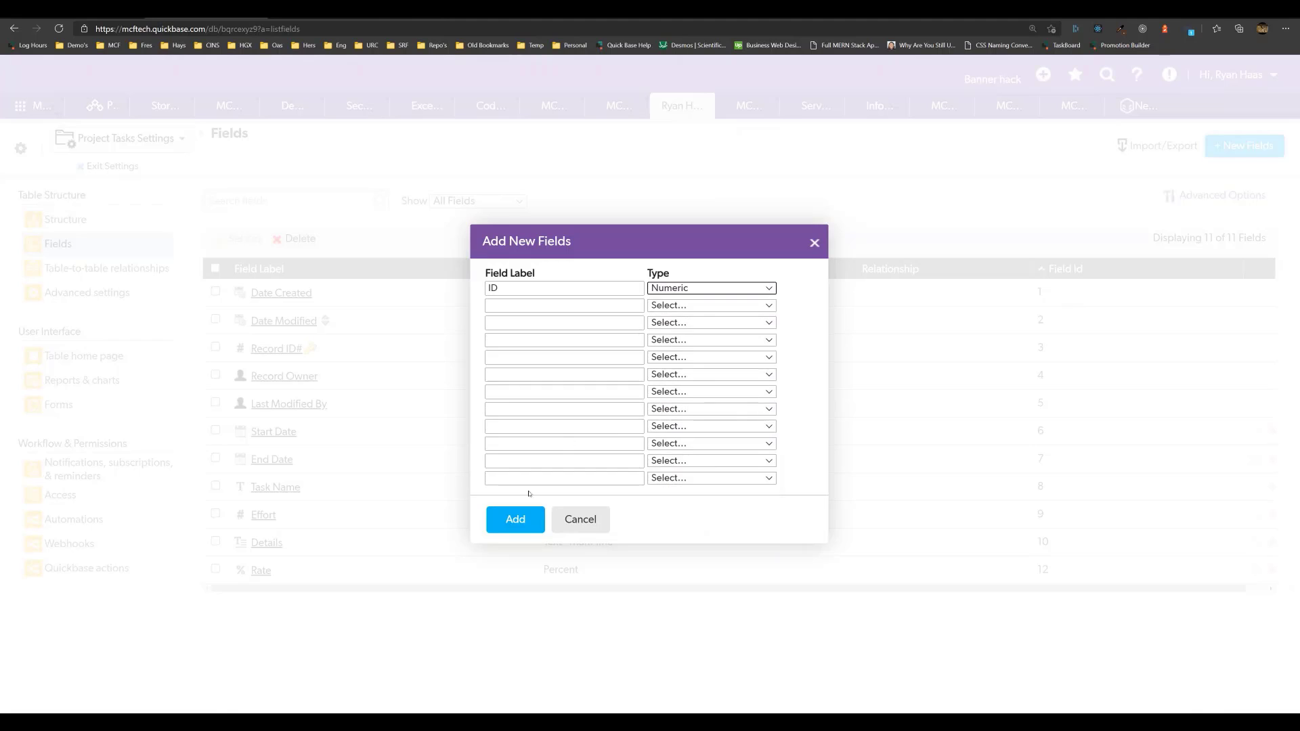
left_click(518, 523)
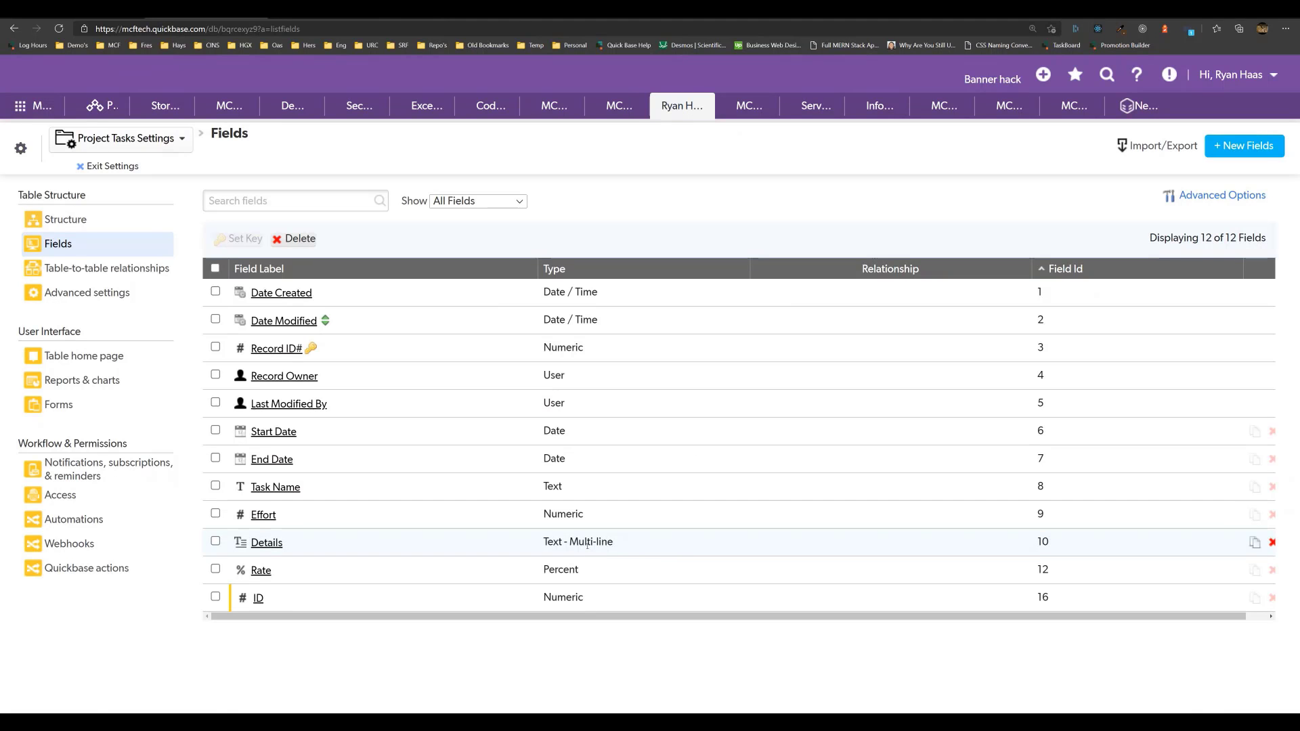
left_click(259, 599)
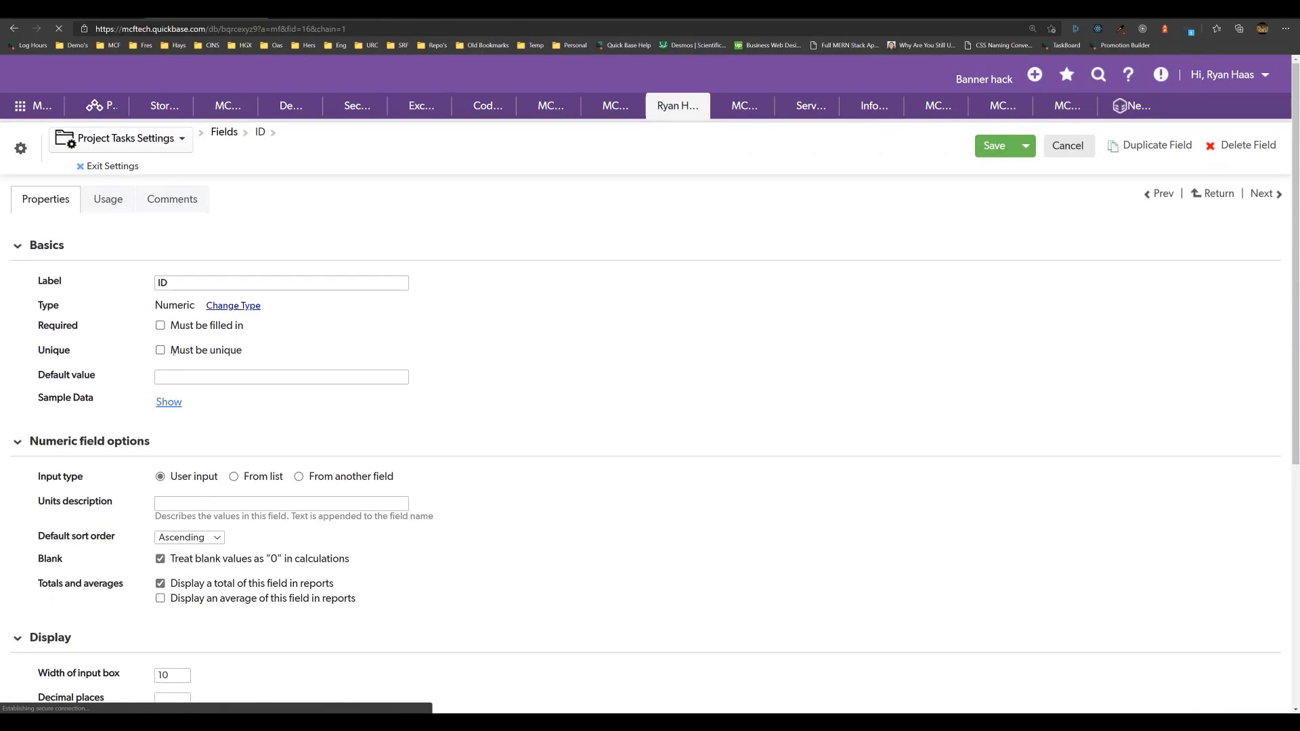
left_click(161, 350)
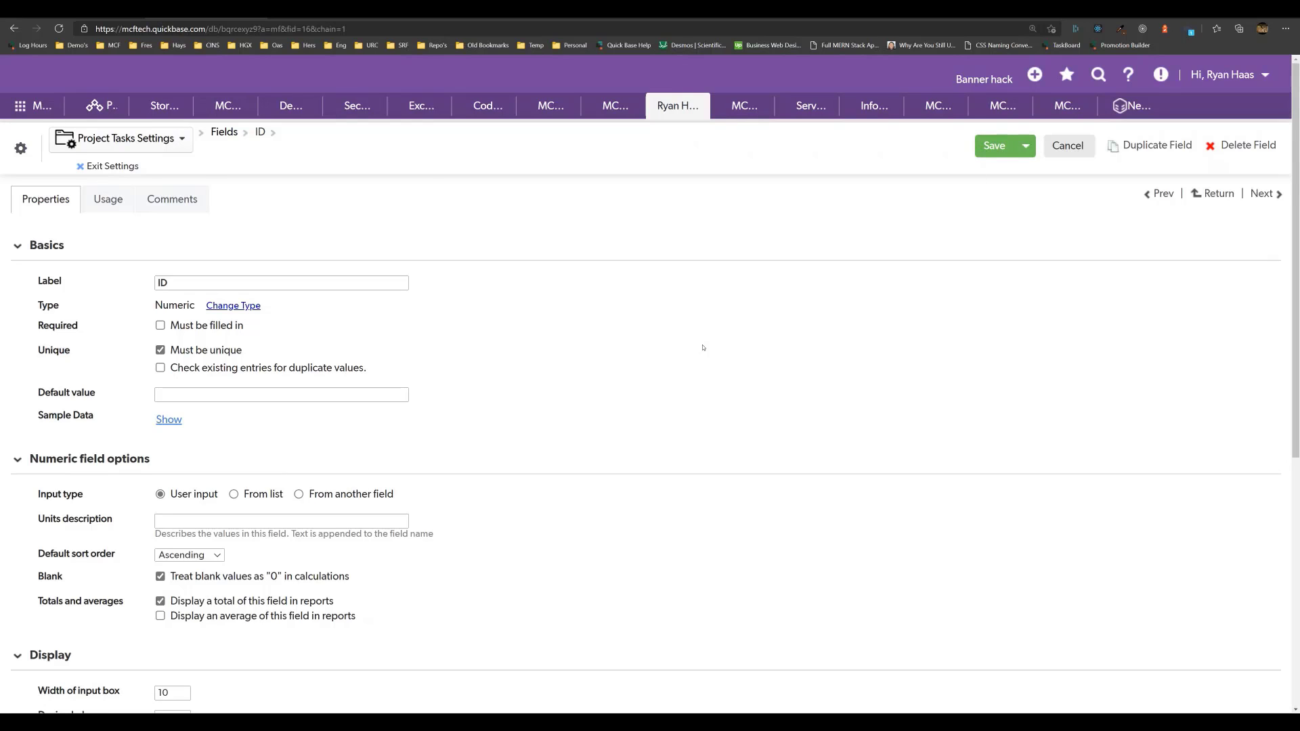
Switch to the Project Tasks spreadsheet and examine the ID column and how the first ID identifies the Flooring row
key("alt+Tab")
left_click(704, 381)
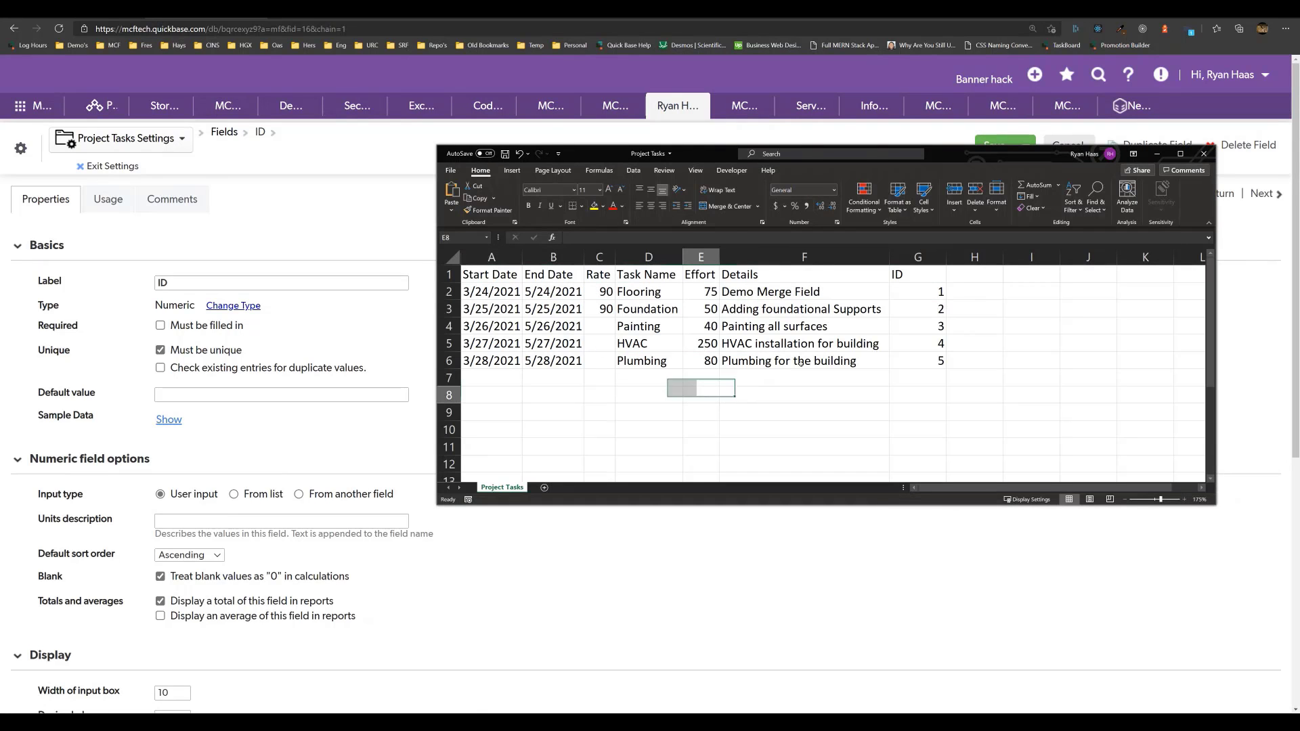
left_click_drag(918, 274, 918, 356)
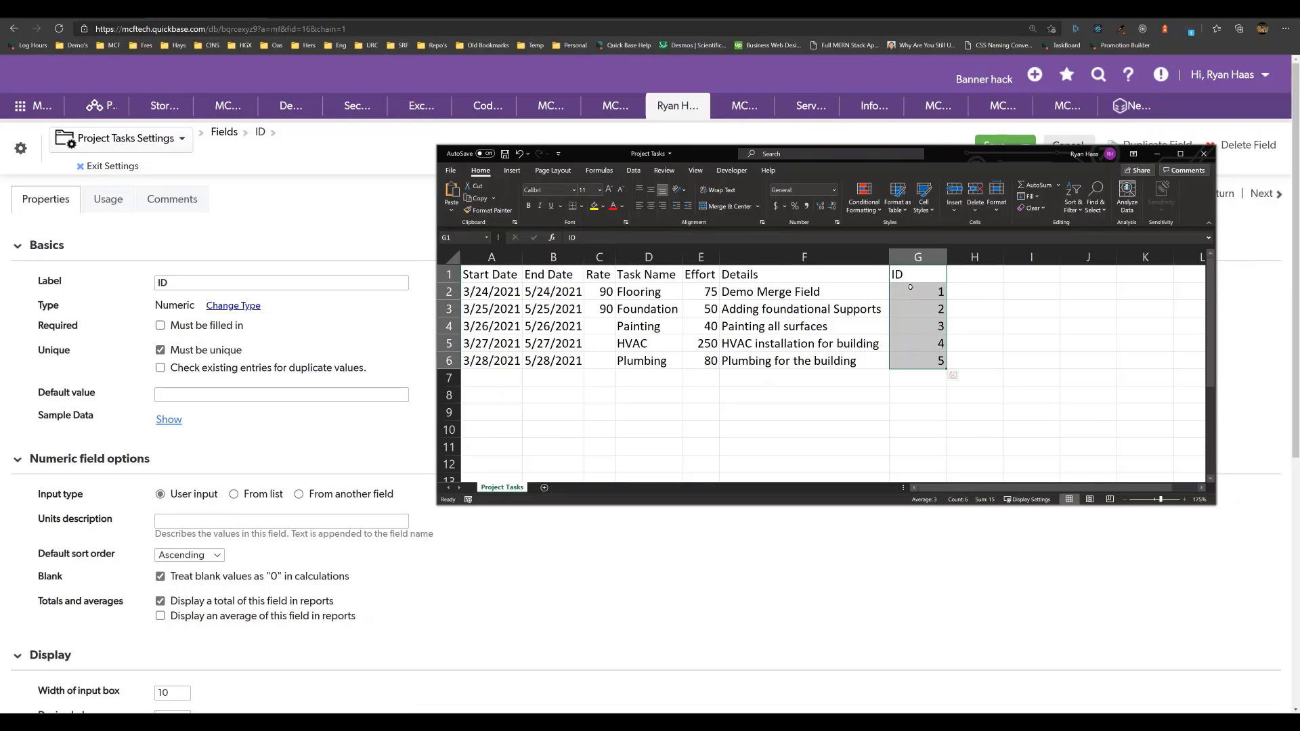
key("Down")
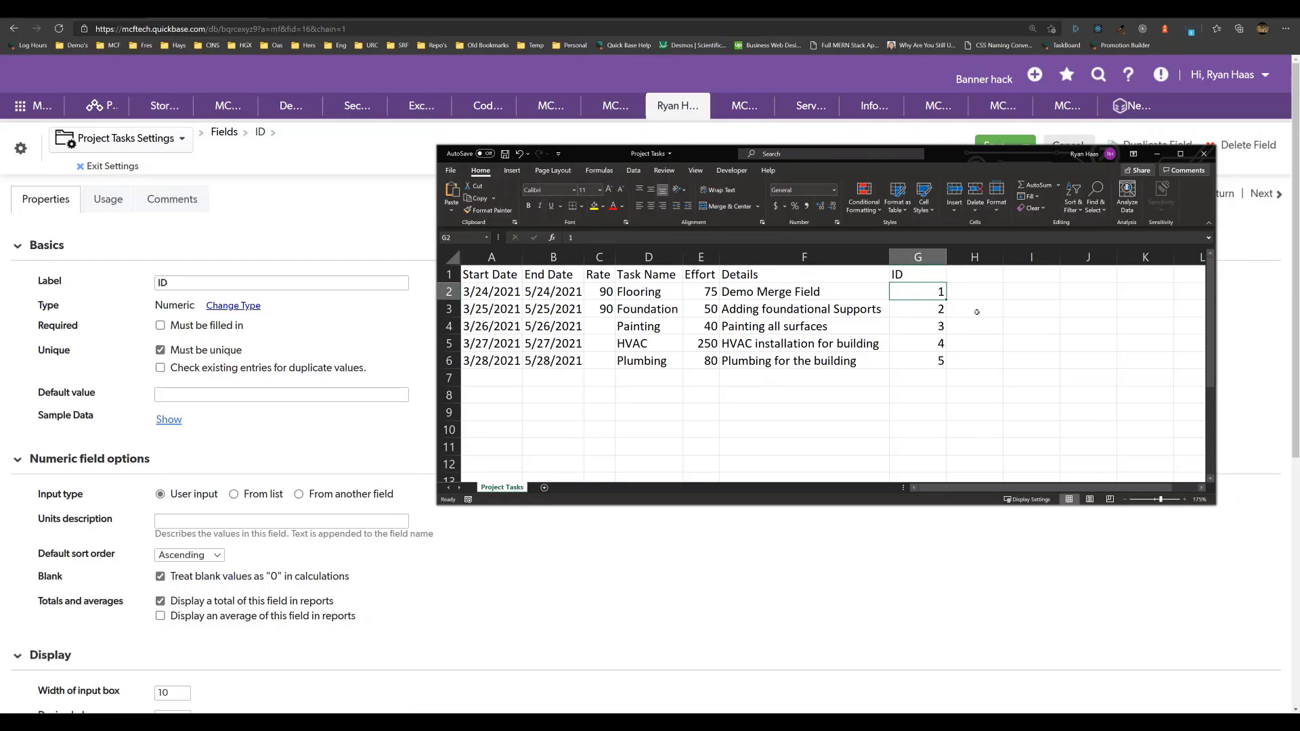
left_click(975, 343)
left_click_drag(491, 292, 911, 293)
left_click(1032, 309)
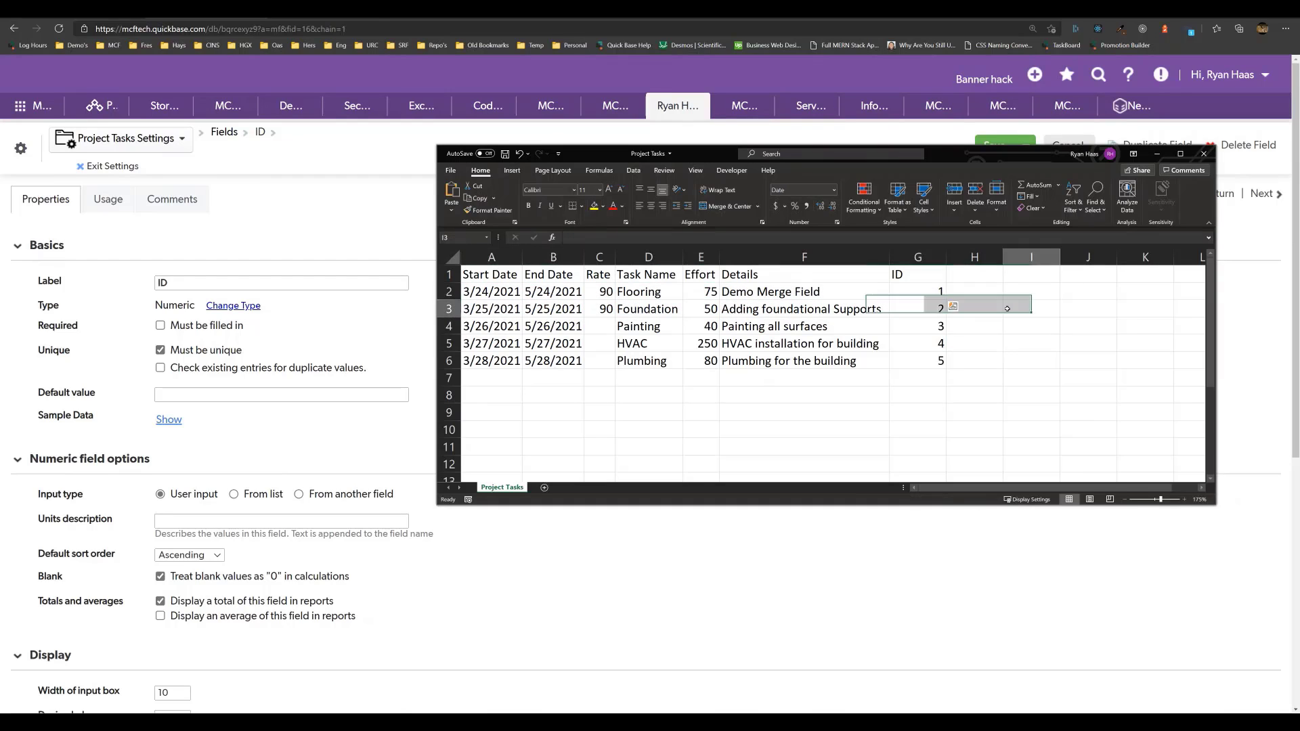
left_click(923, 292)
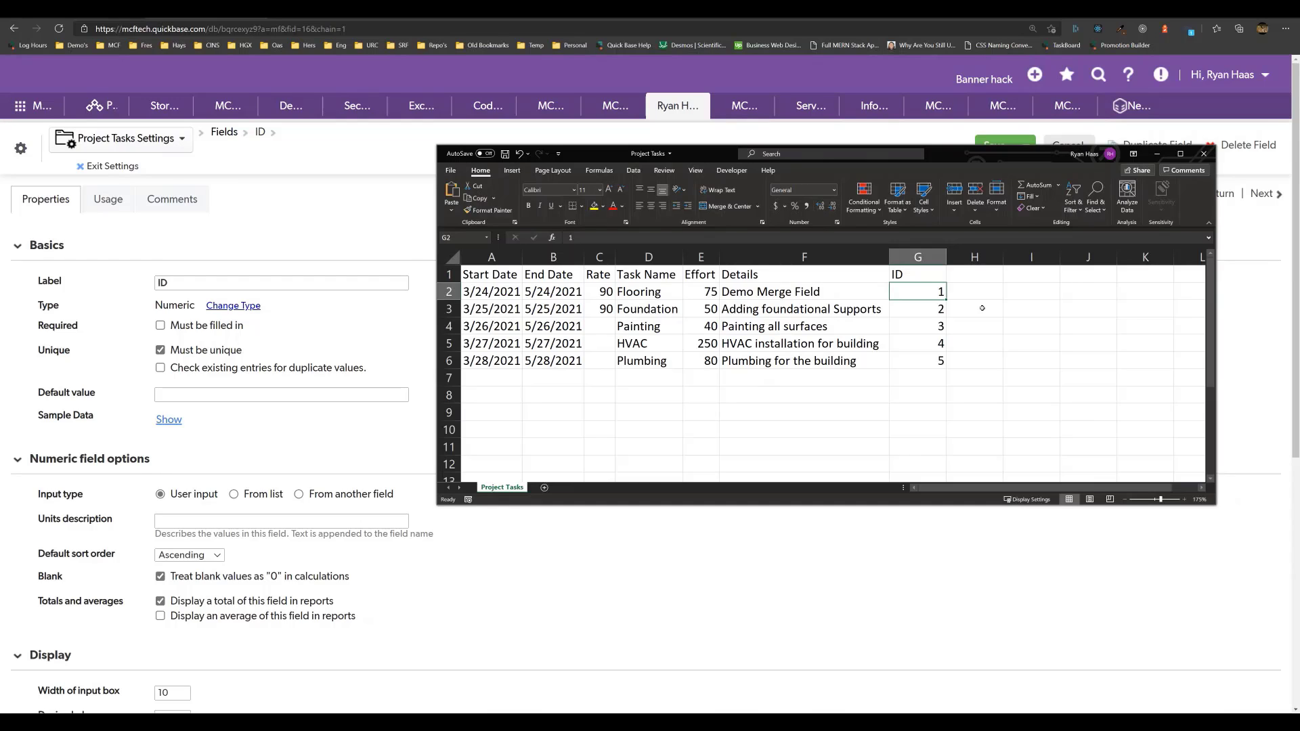
left_click(965, 308)
left_click(938, 297)
Delete the ID column from the spreadsheet and return to the ID field's settings in Quickbase
right_click(918, 257)
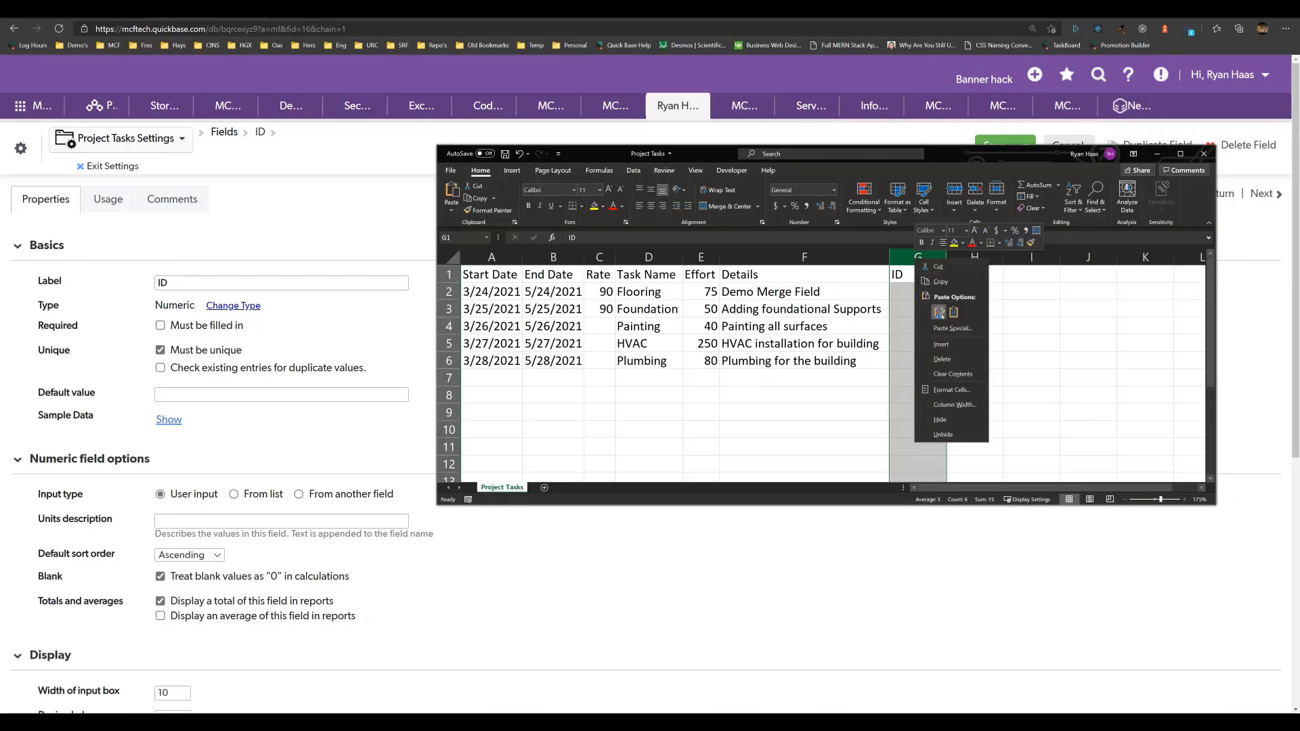
left_click(955, 358)
left_click(669, 554)
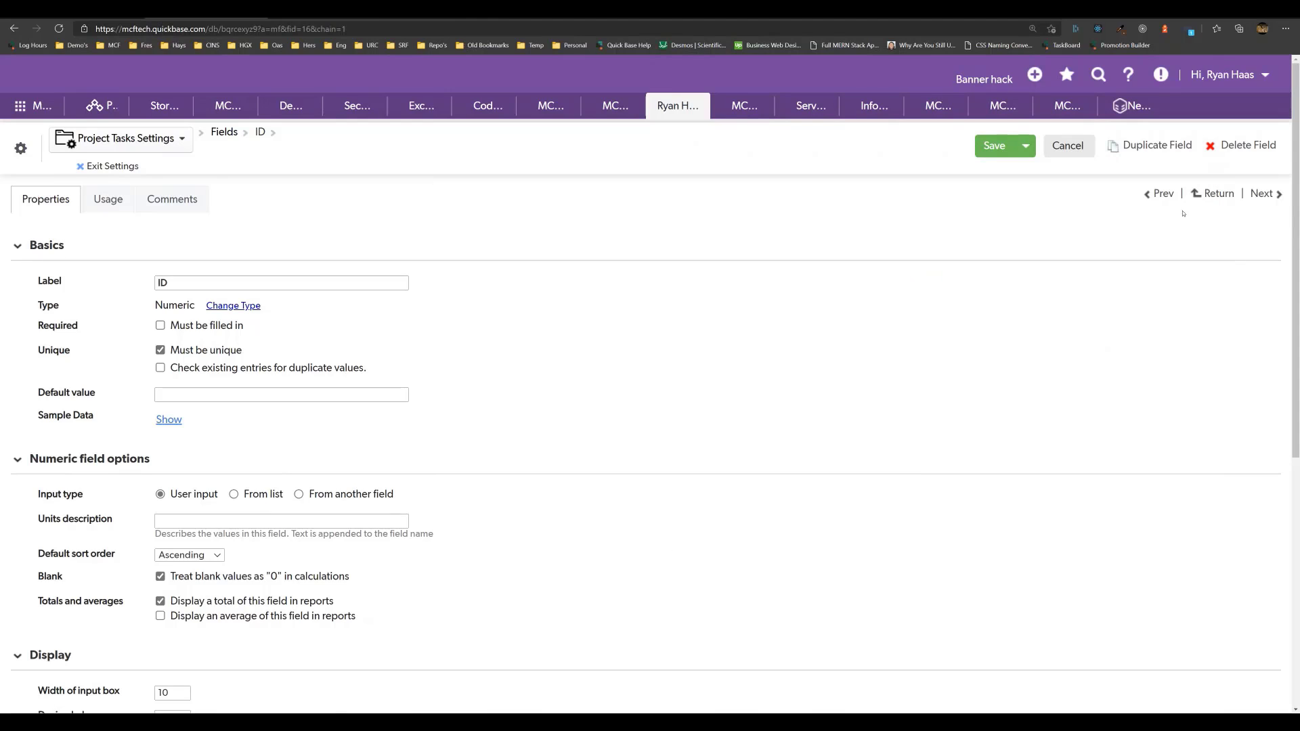
Delete the ID field from the Project Tasks table, discarding its unsaved changes
left_click(1249, 146)
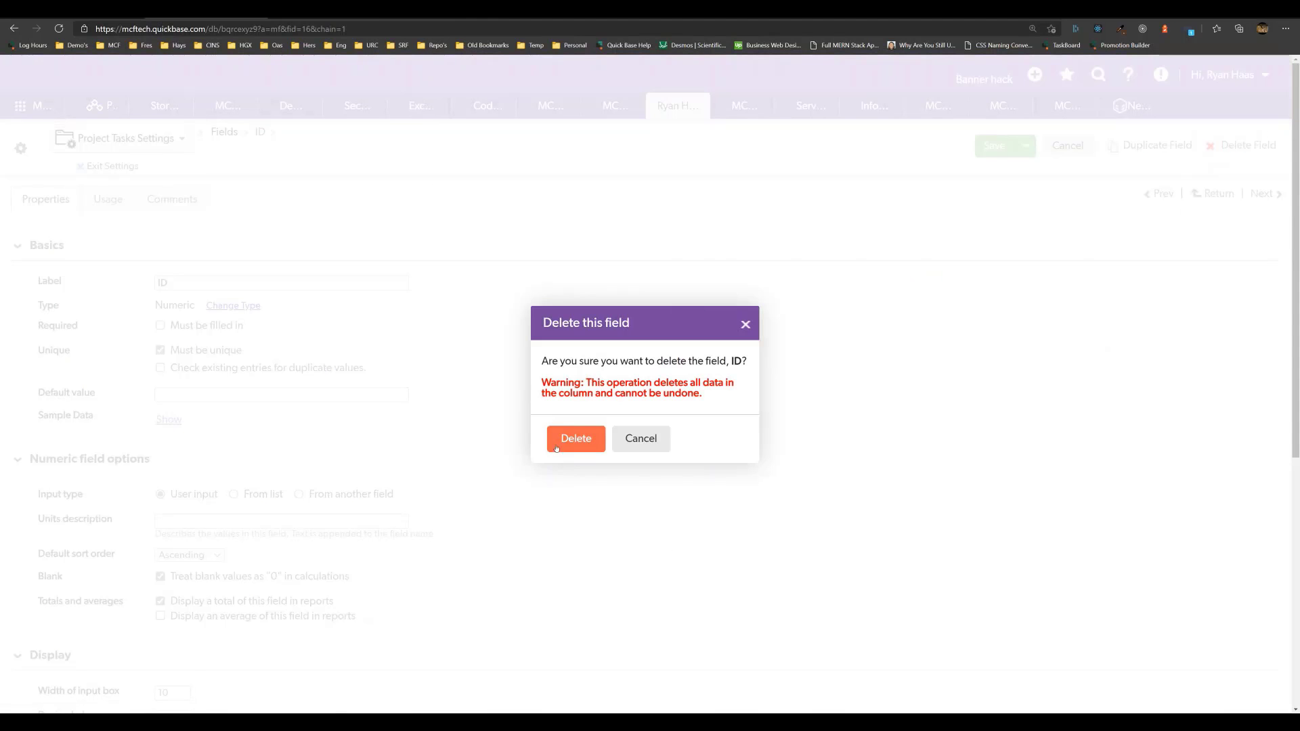
left_click(559, 447)
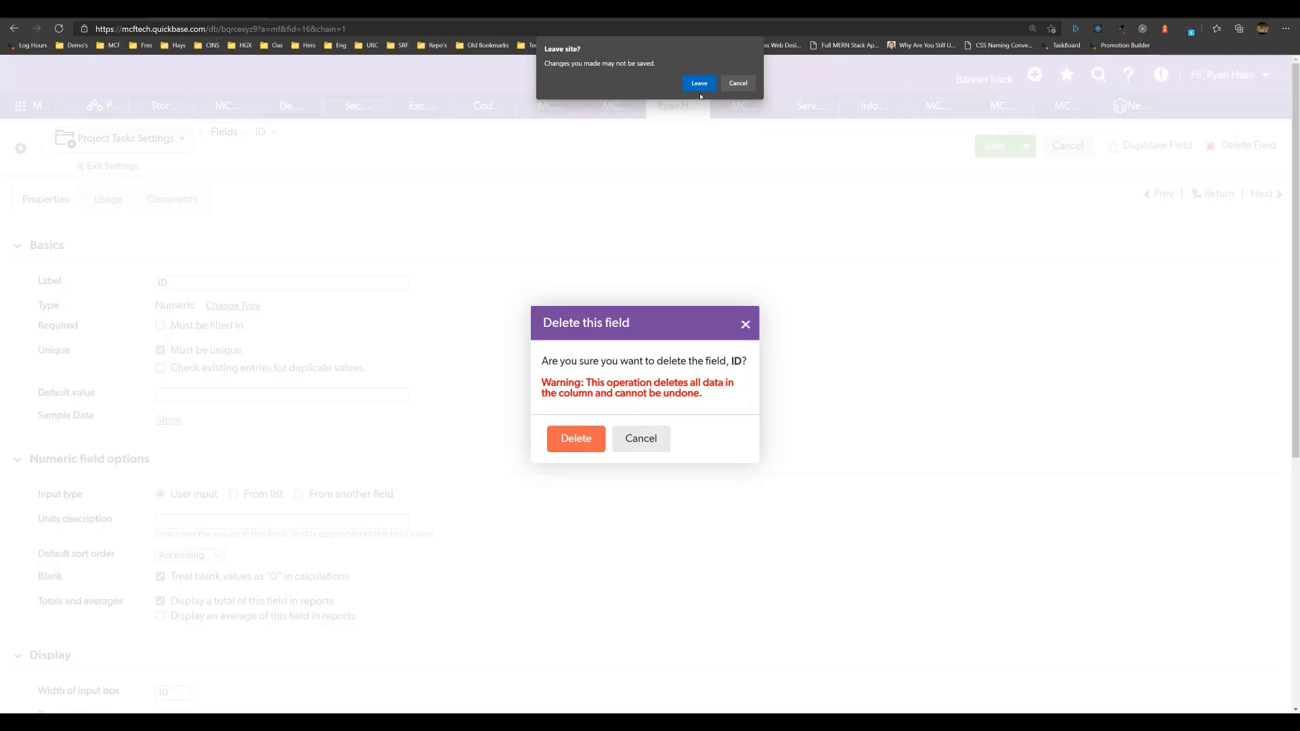
left_click(699, 84)
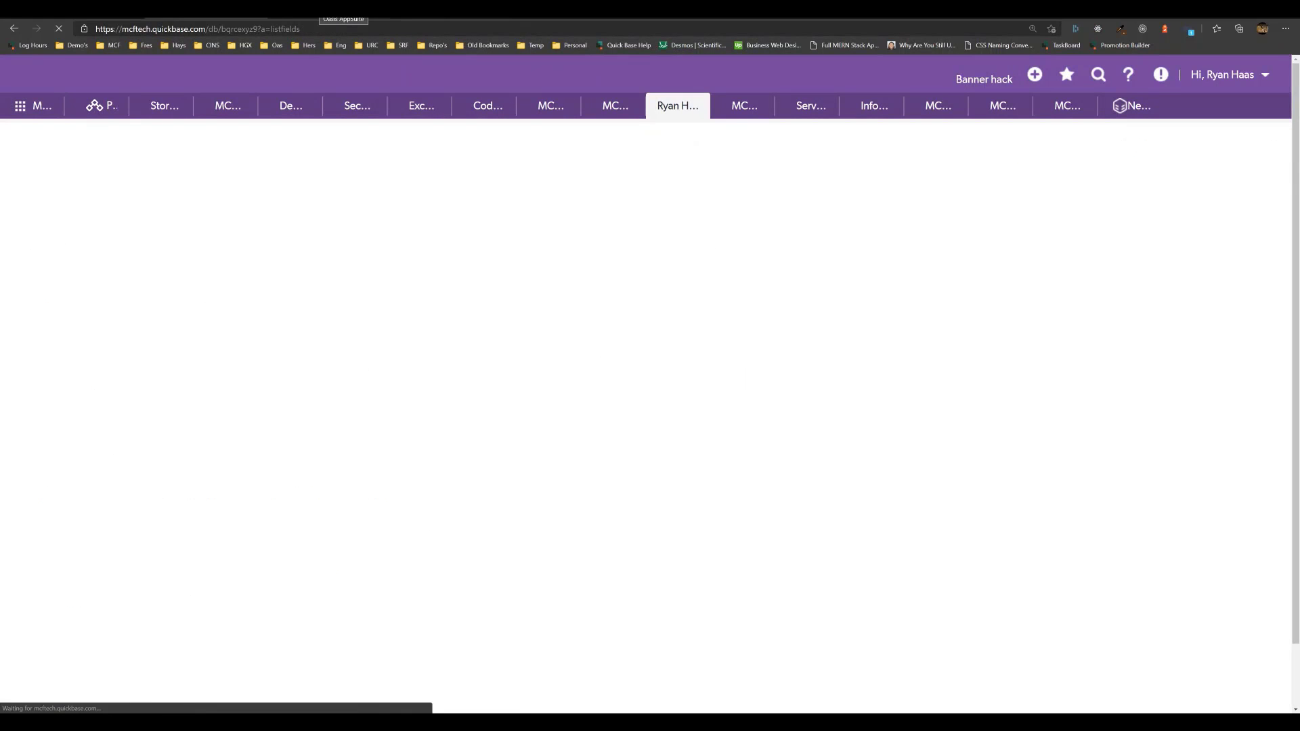
Switch to the Oasis AppSuite CSV Importer configuration and open the Find Quickbase IDs lookup alongside the Column section
left_click(344, 10)
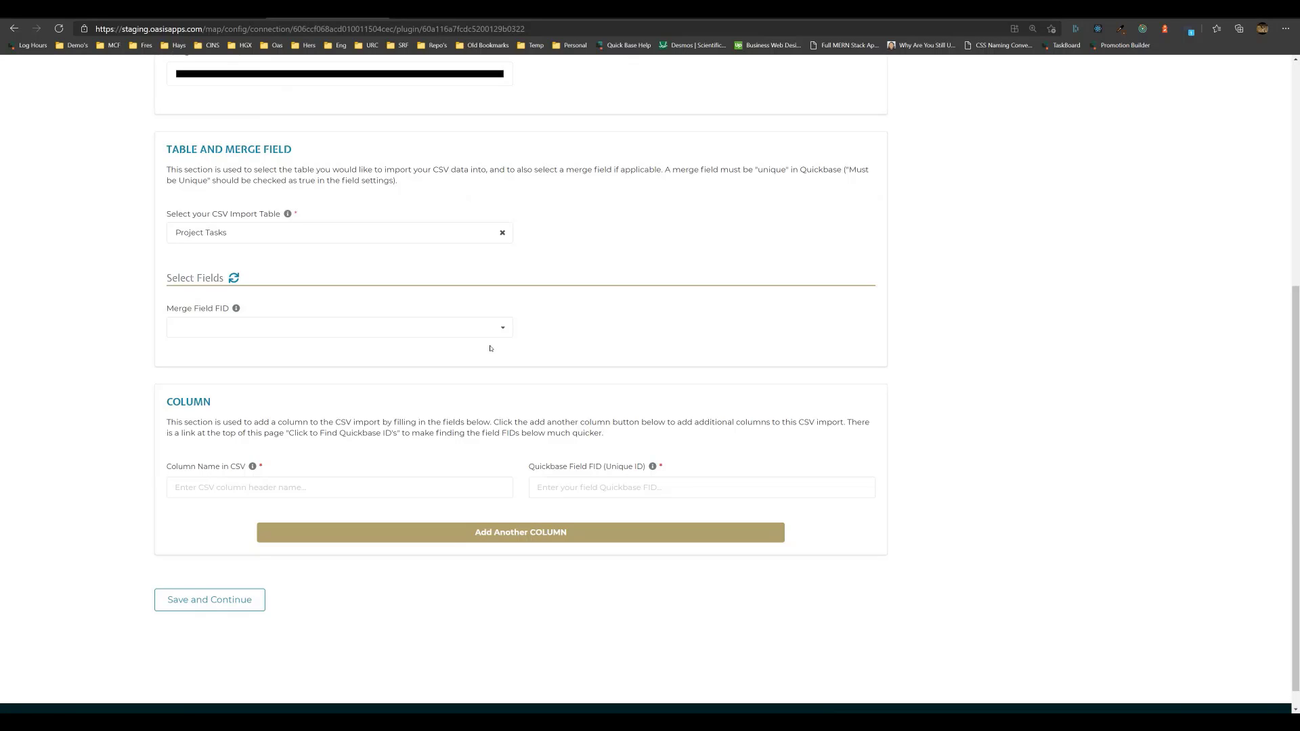
scroll(572, 319, "up", 5)
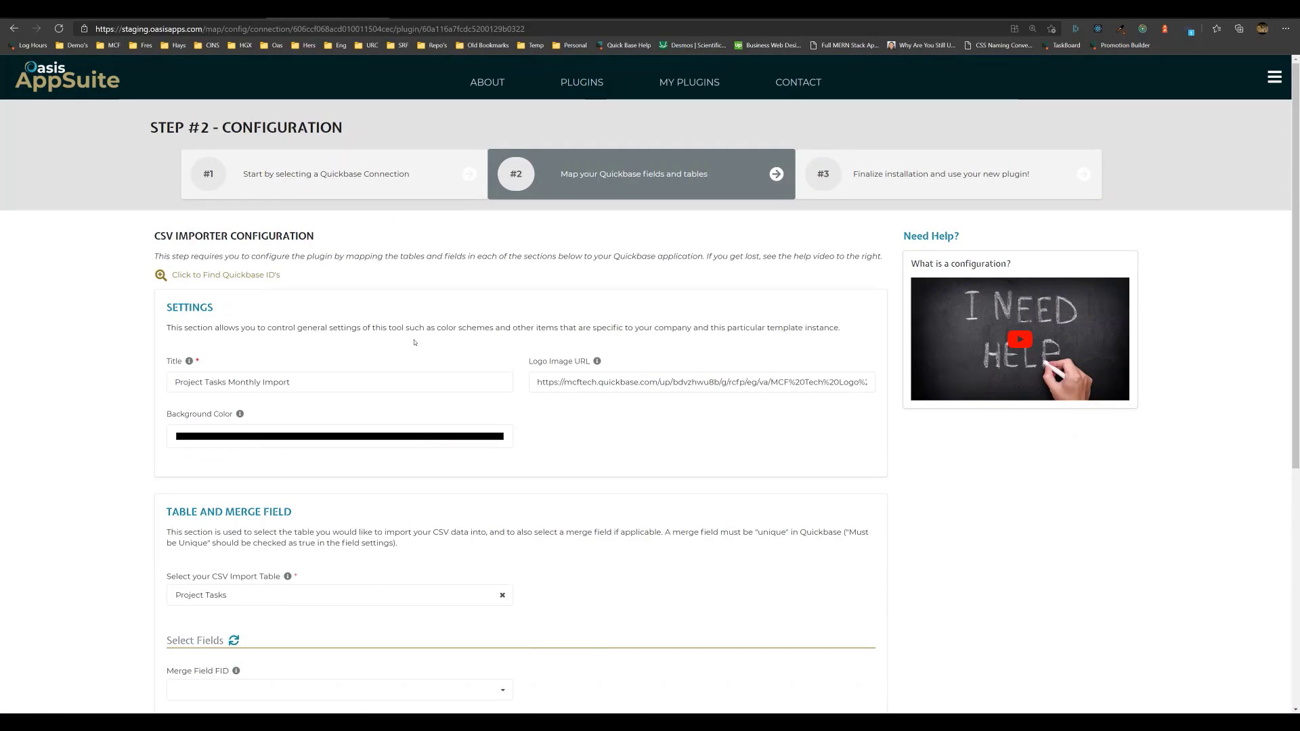
left_click(219, 276)
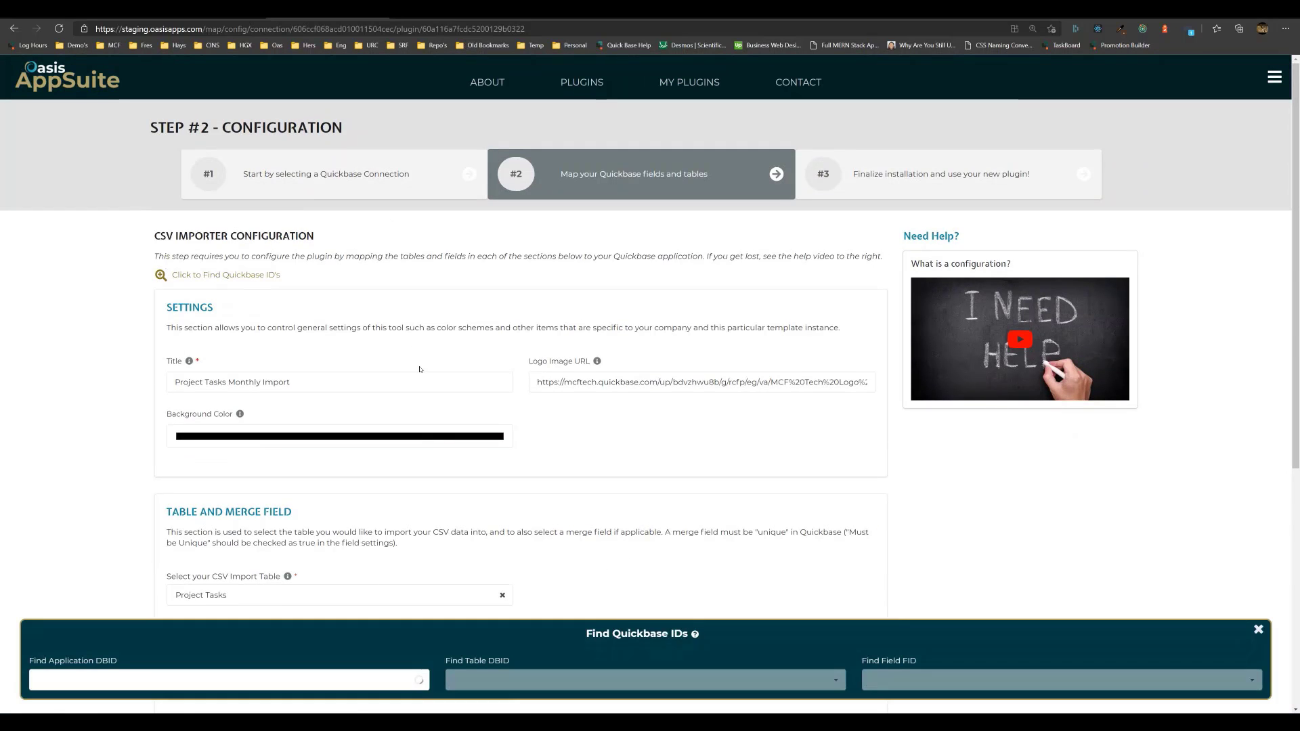
scroll(441, 381, "down", 5)
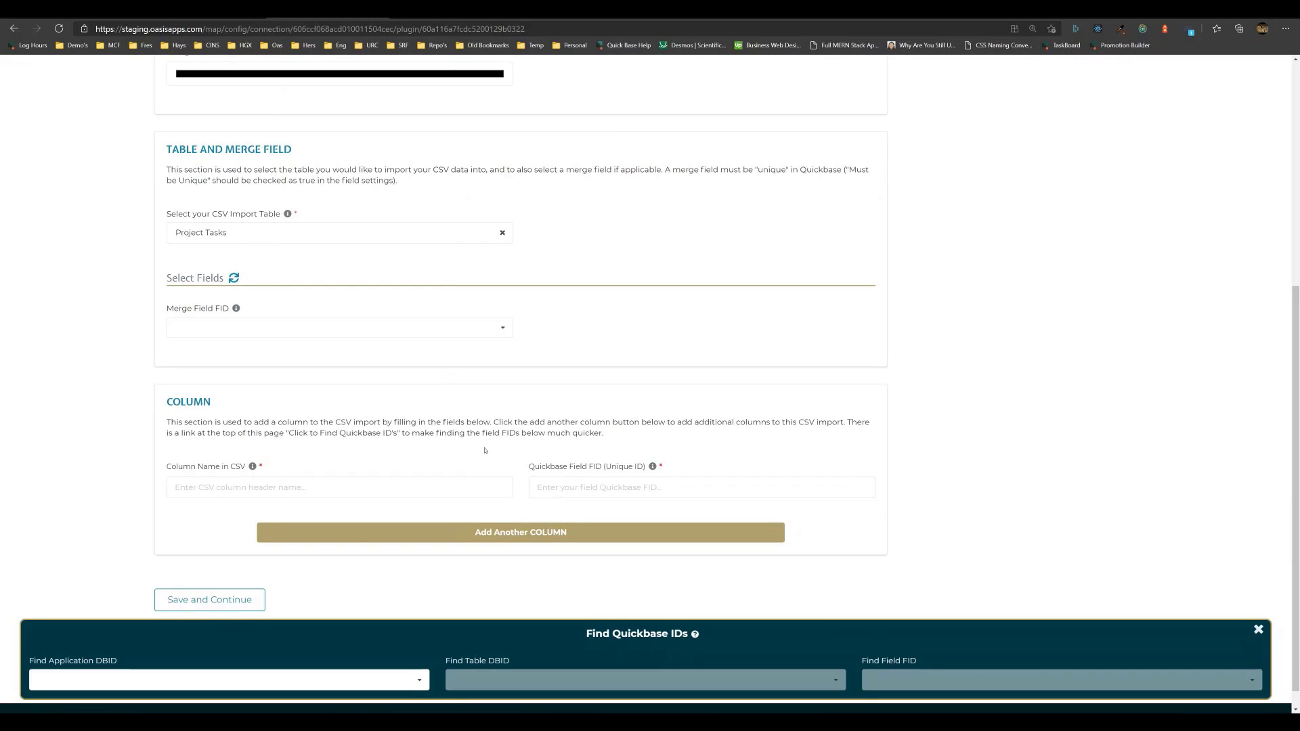
scroll(252, 281, "up", 5)
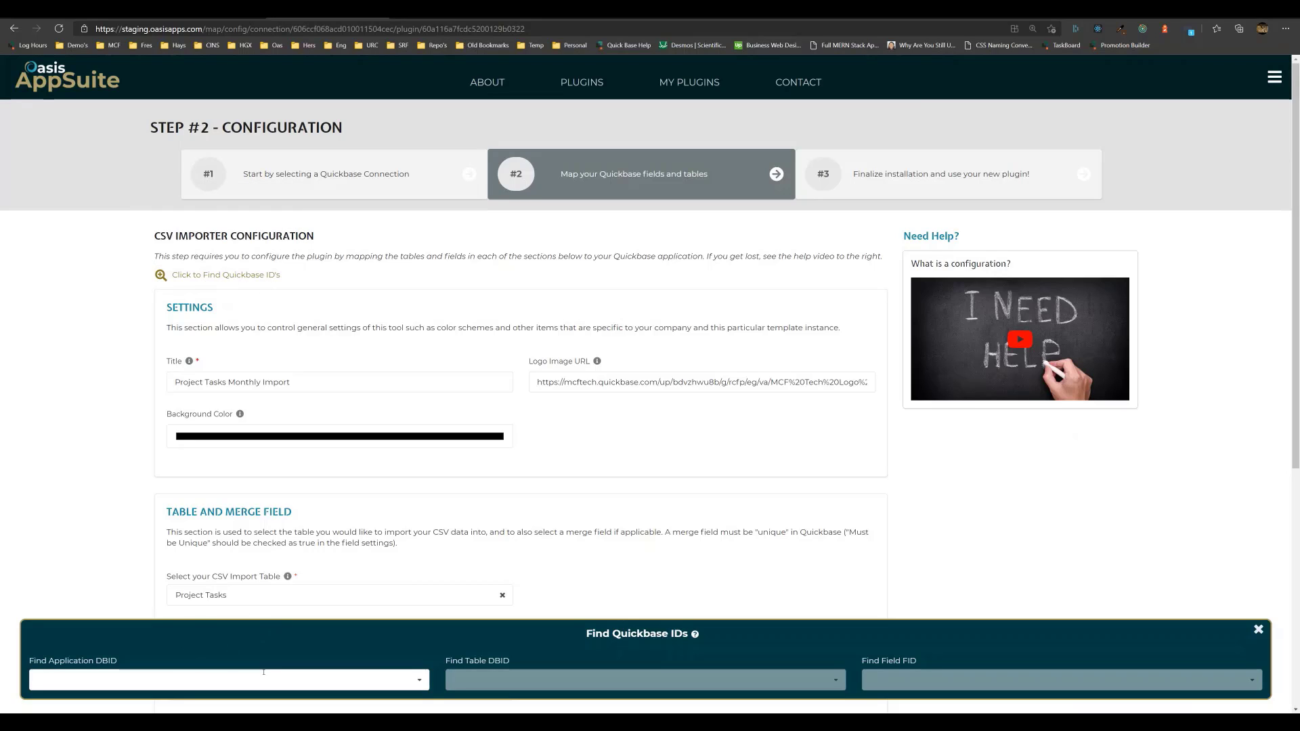
scroll(325, 508, "down", 6)
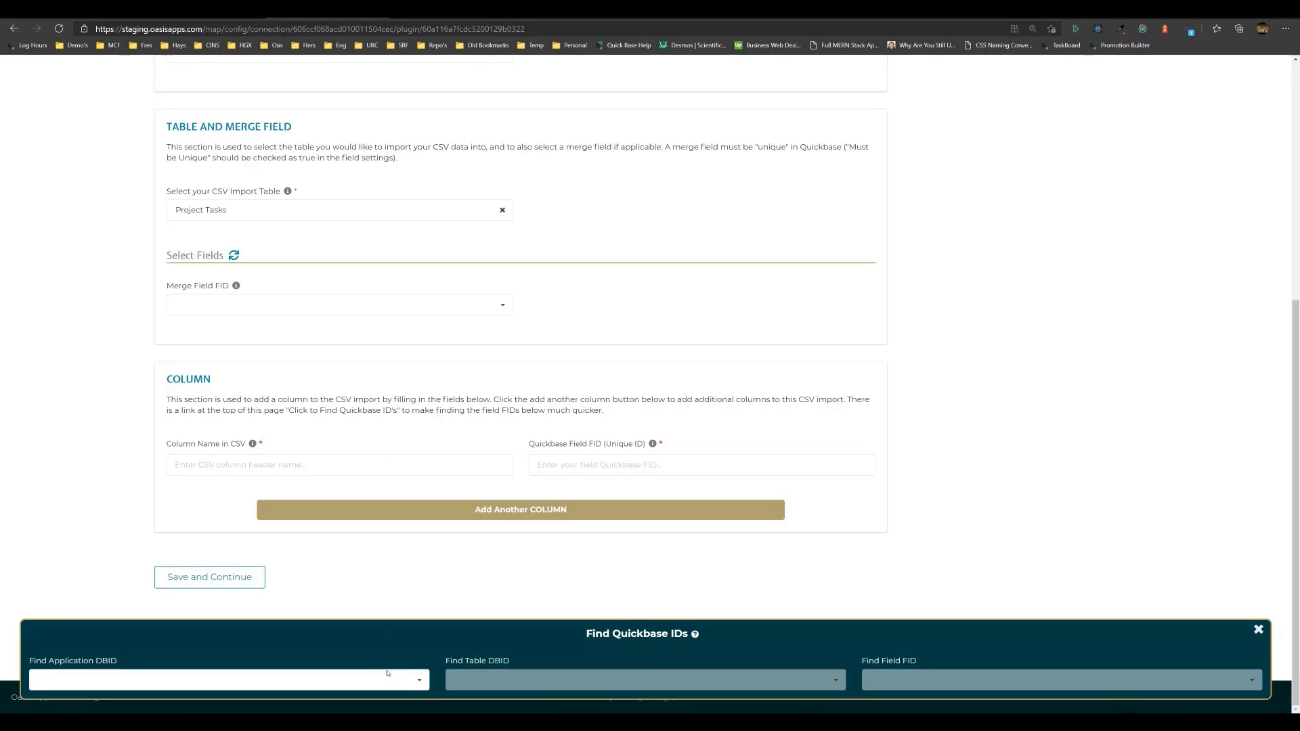
Switch to the spreadsheet and review each column from Start Date to Details that the importer has to map
key("alt+Tab")
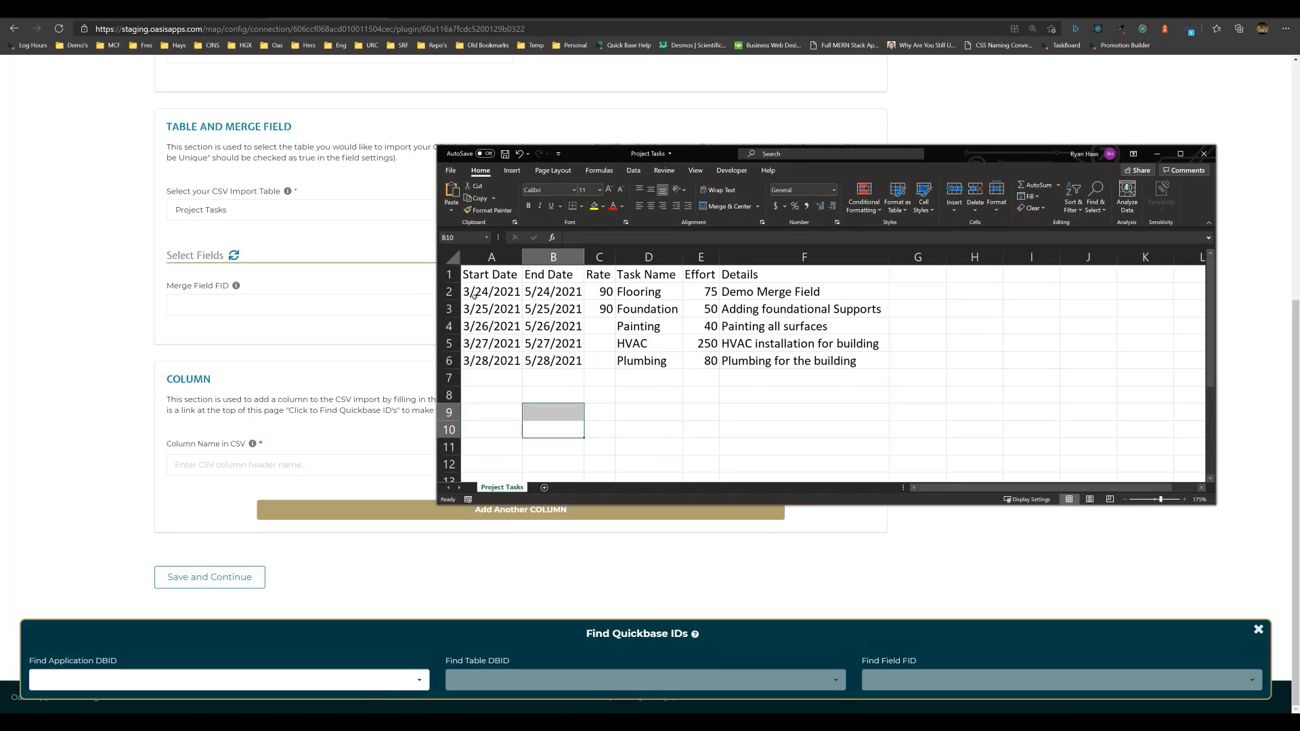
left_click(492, 257)
left_click(554, 257)
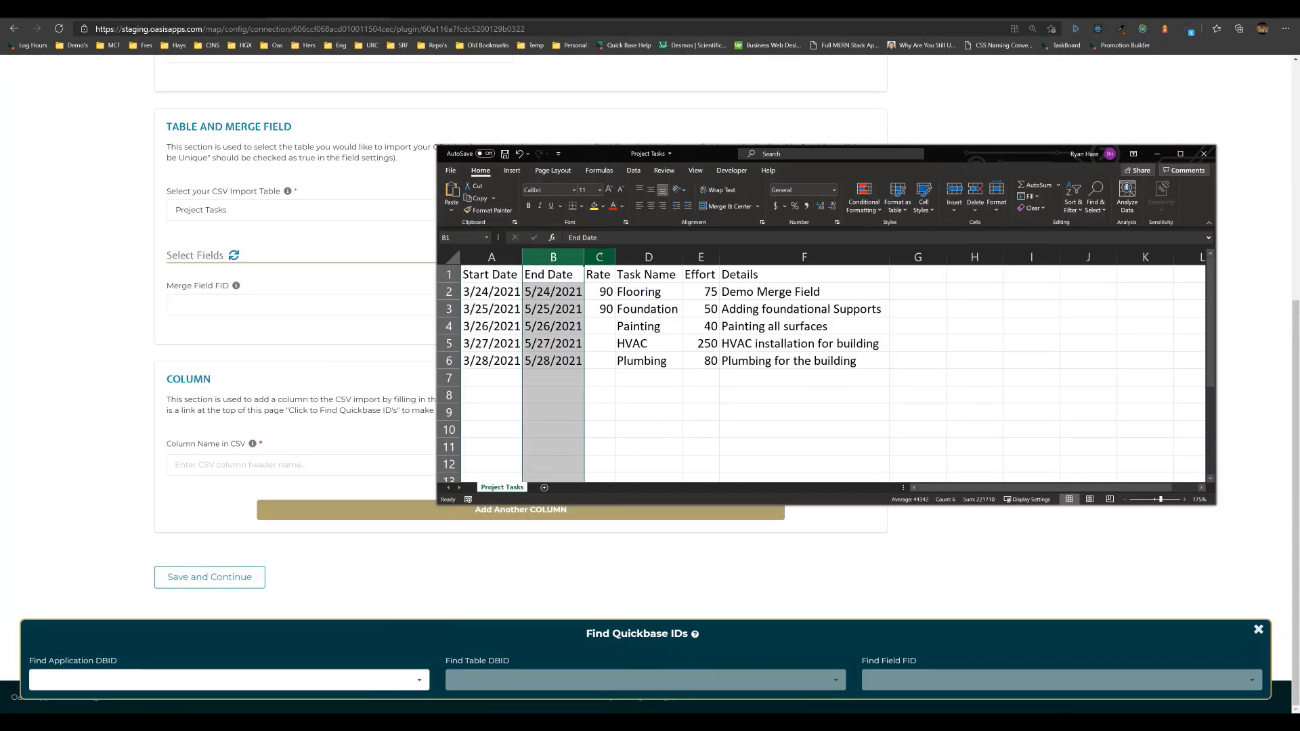
left_click(599, 257)
left_click(649, 257)
left_click(701, 256)
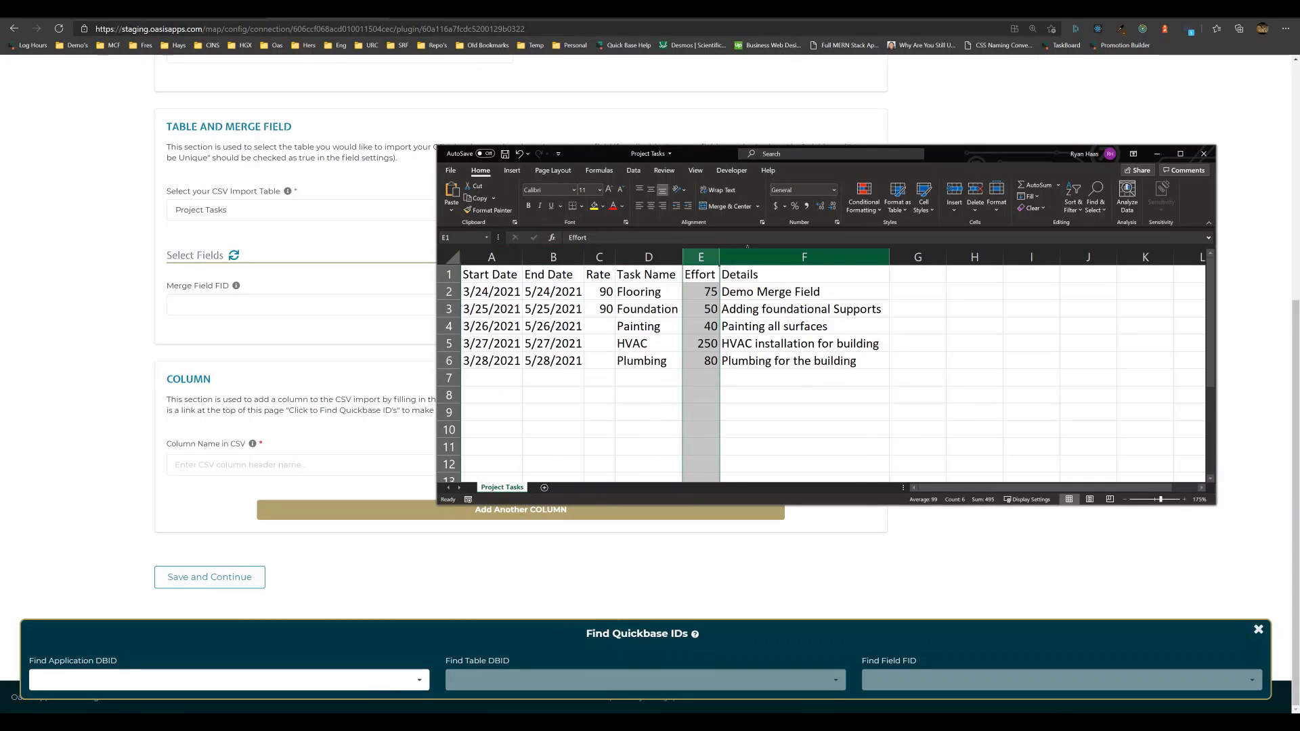
left_click(805, 257)
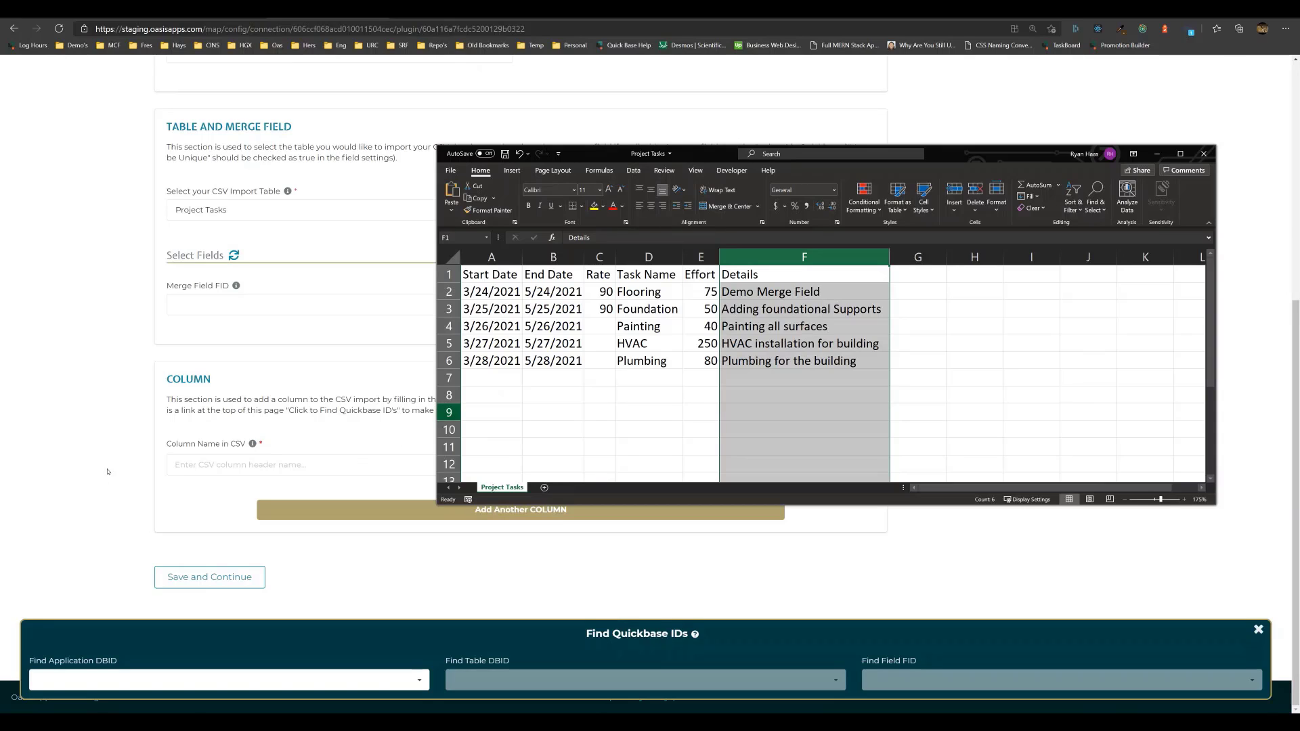
left_click(234, 504)
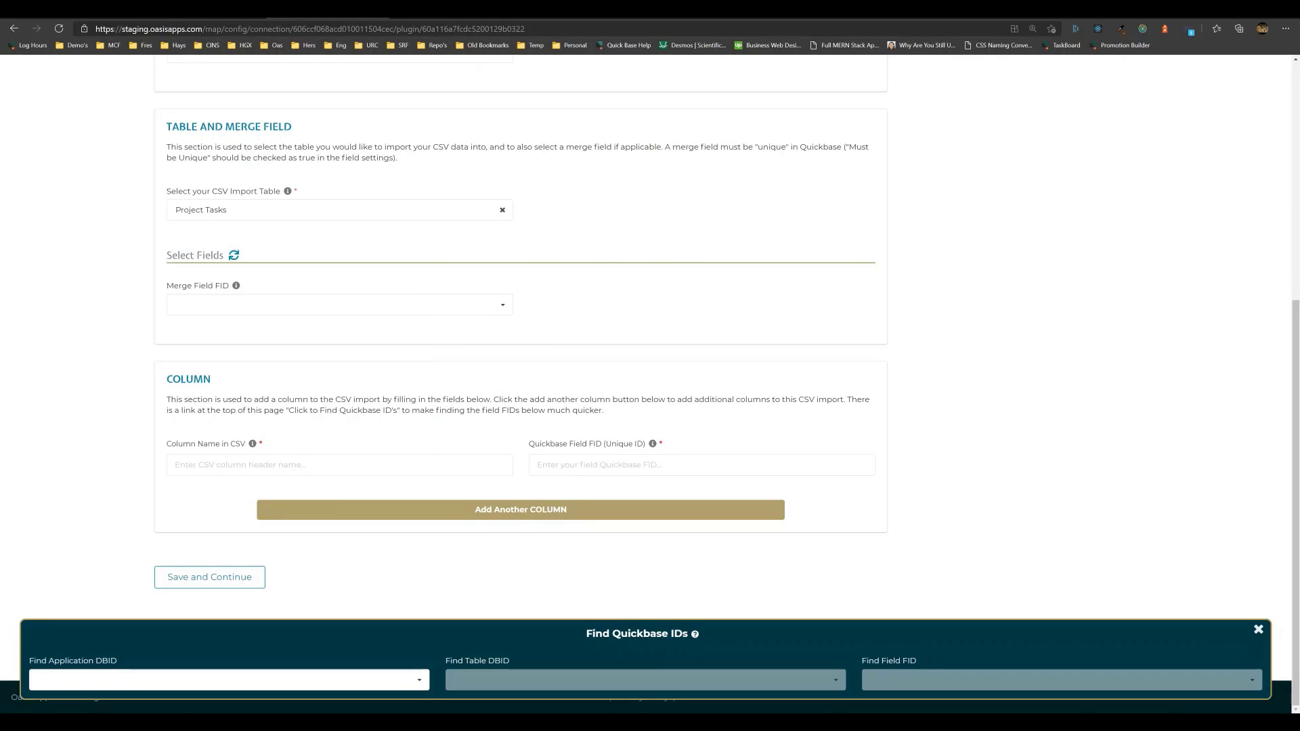
Go through the spreadsheet columns once more to determine how many Column sections the importer configuration needs
key("alt+Tab")
left_click(609, 384)
left_click(601, 258)
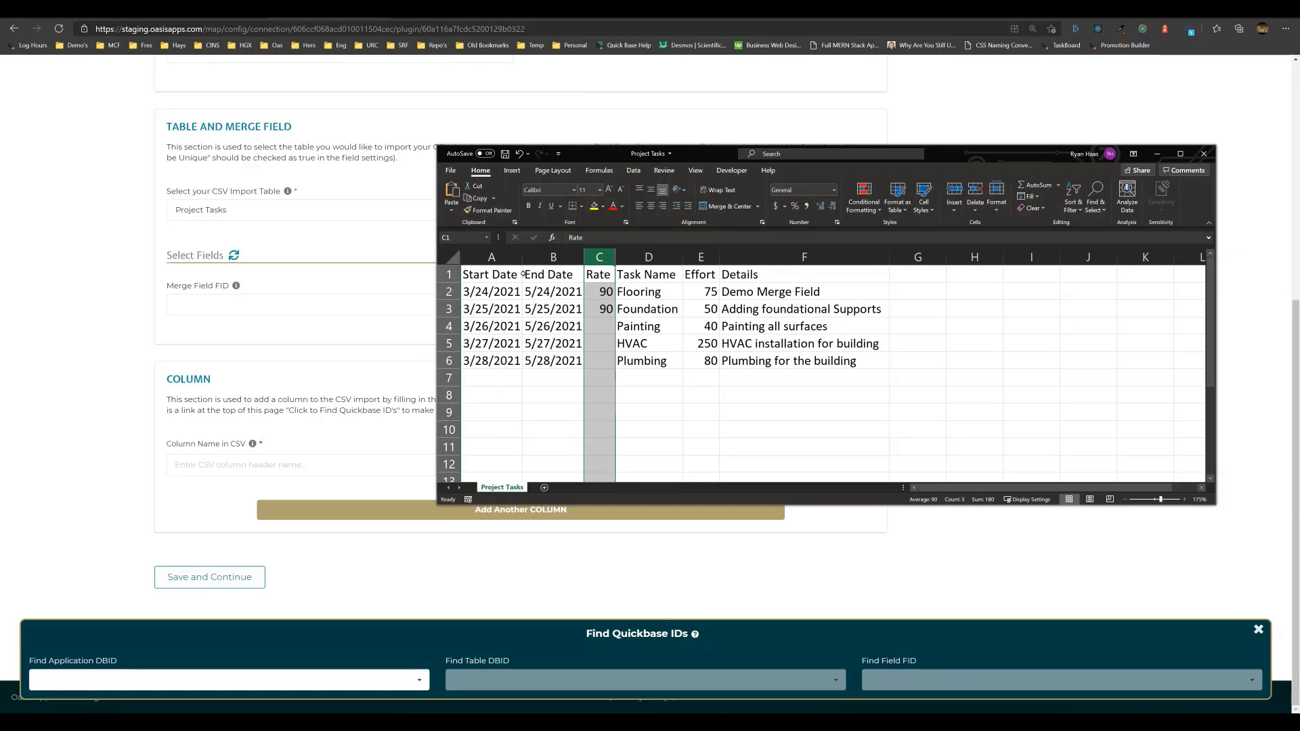
left_click(493, 256)
left_click(554, 257)
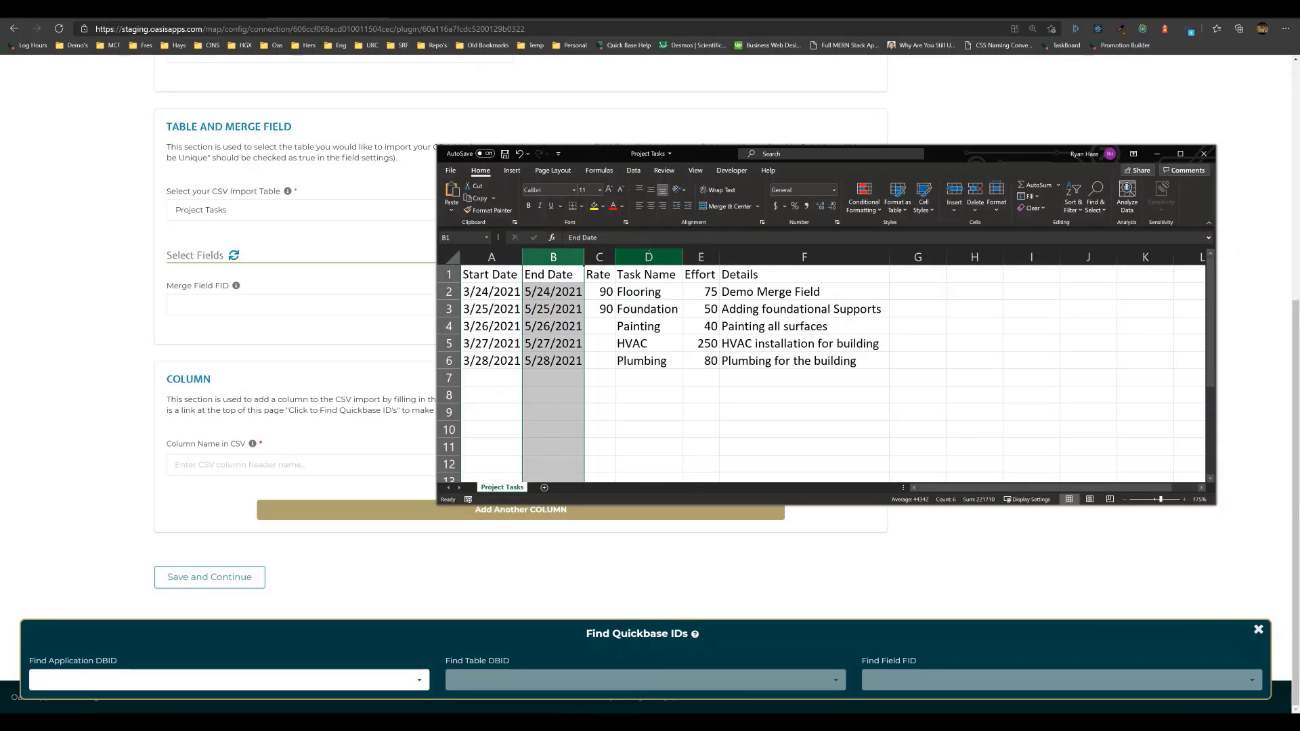
left_click(649, 257)
left_click(704, 253)
left_click(804, 257)
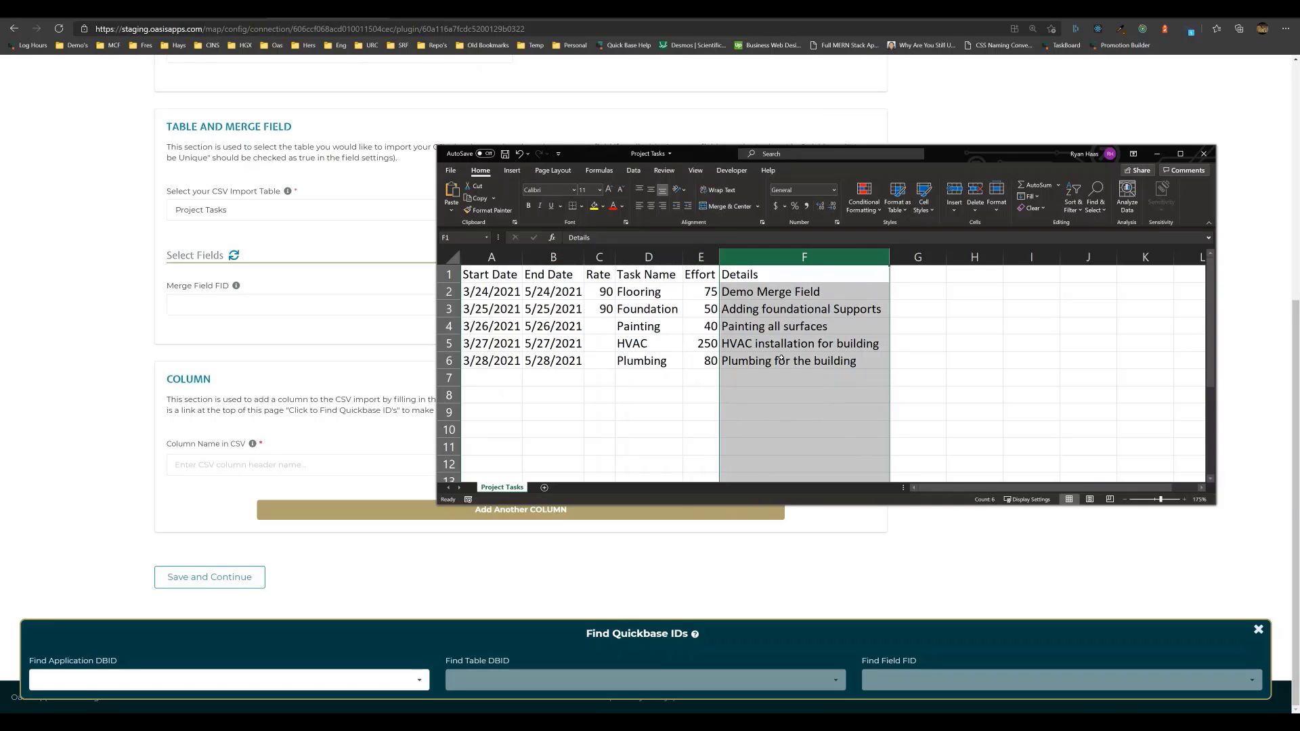
left_click(95, 496)
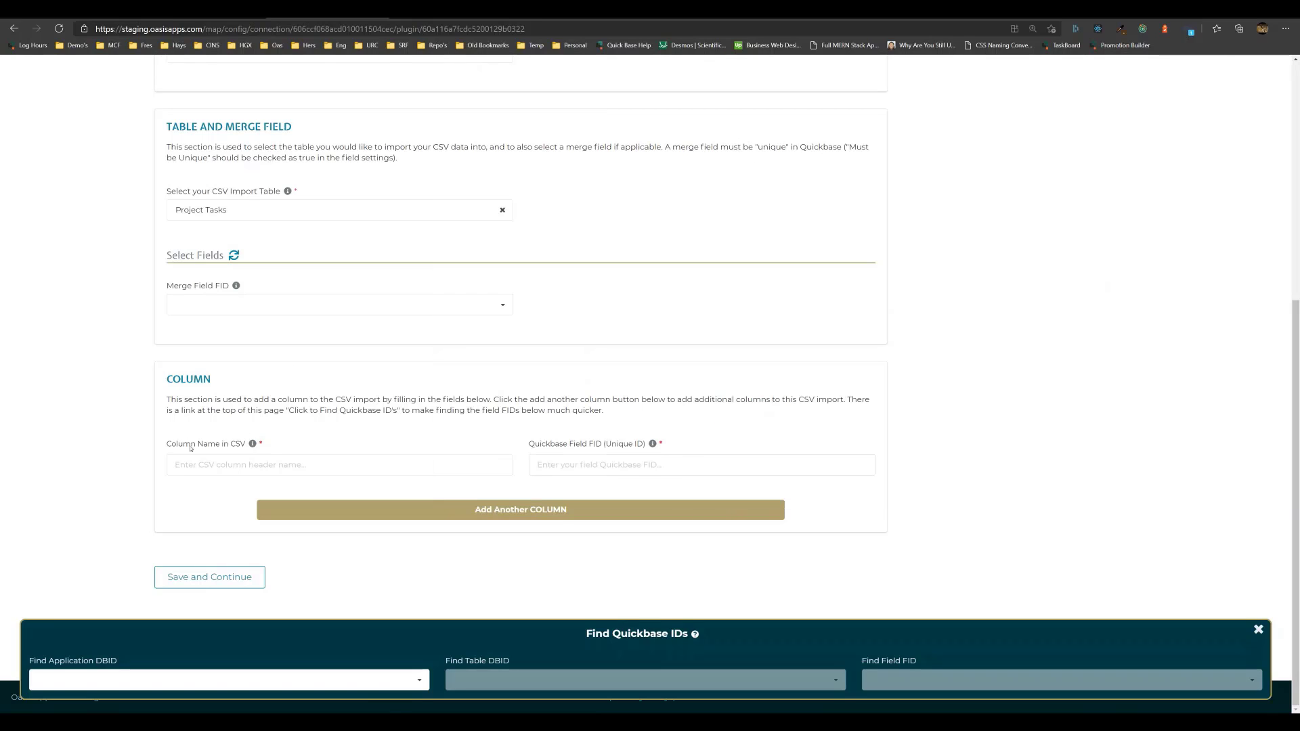
Add repeat Column sections to the CSV Importer configuration for the spreadsheet's remaining columns
left_click(495, 516)
left_click(495, 516)
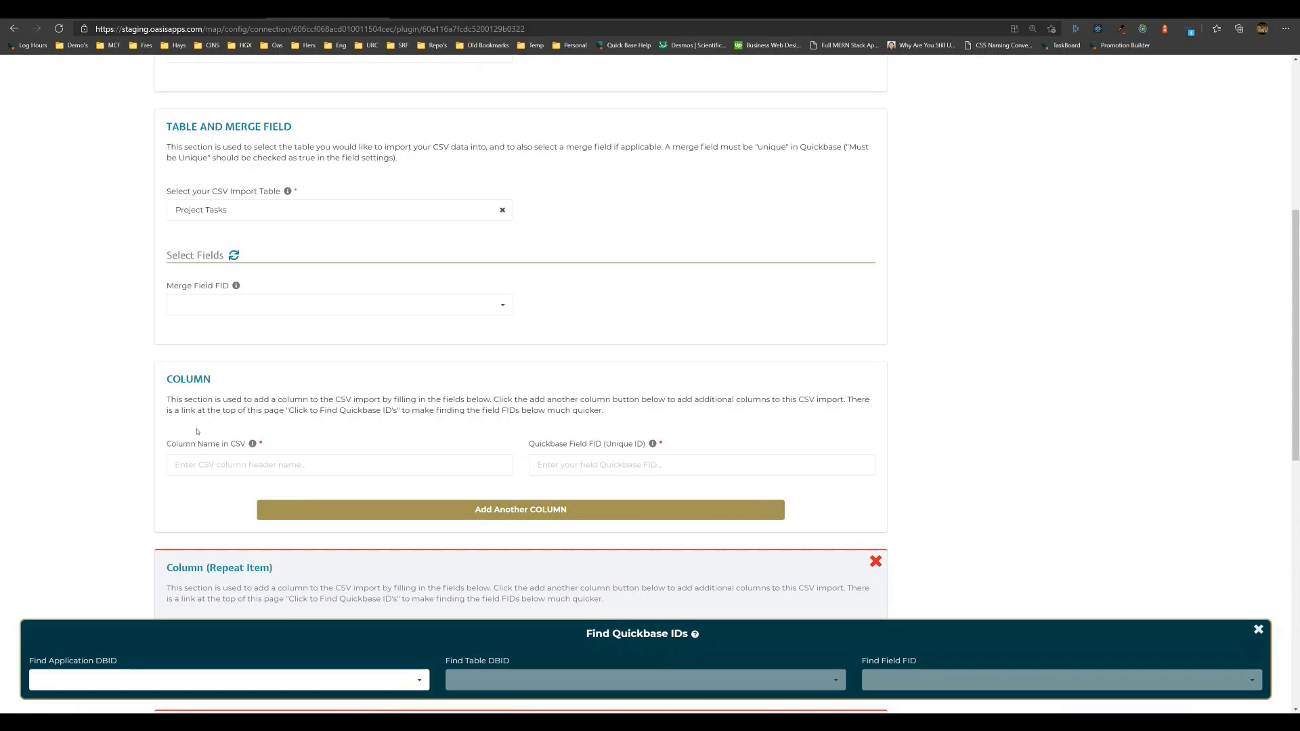
scroll(197, 431, "down", 10)
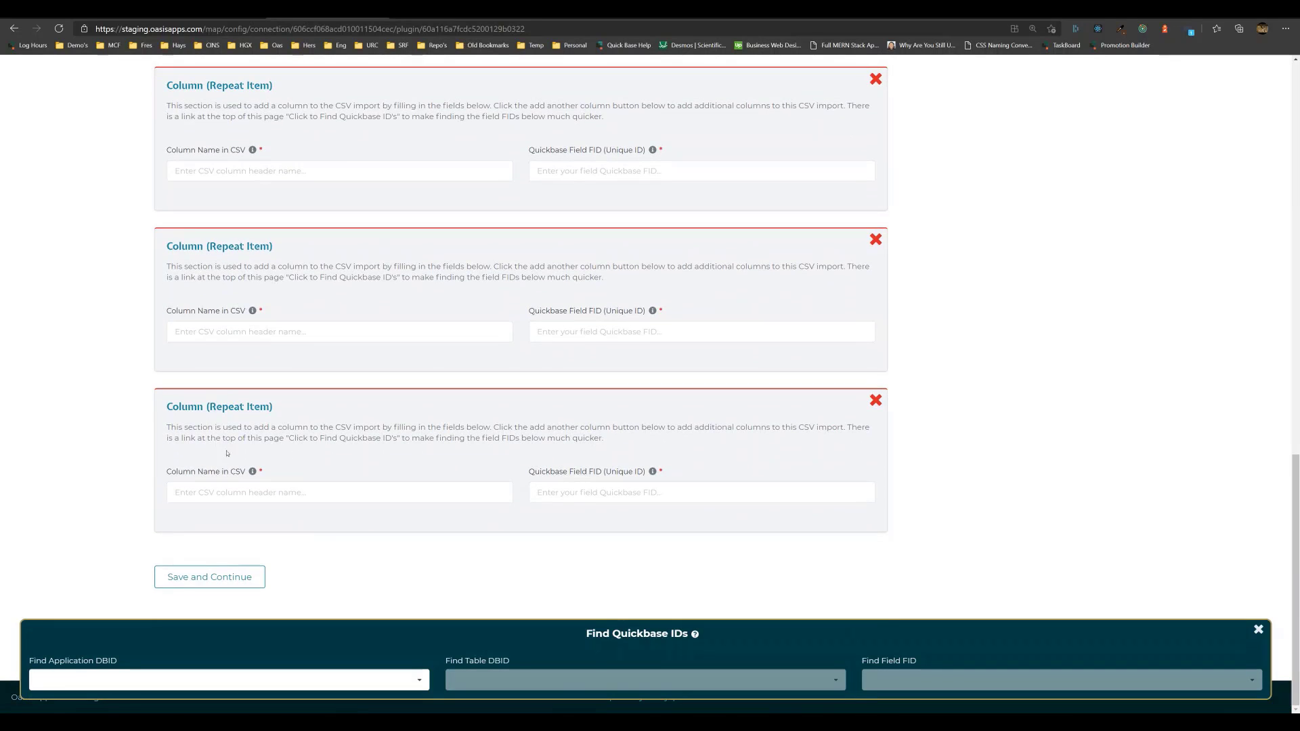
Copy the Start Date header text from the spreadsheet into the first Column section's CSV column name
scroll(227, 454, "up", 3)
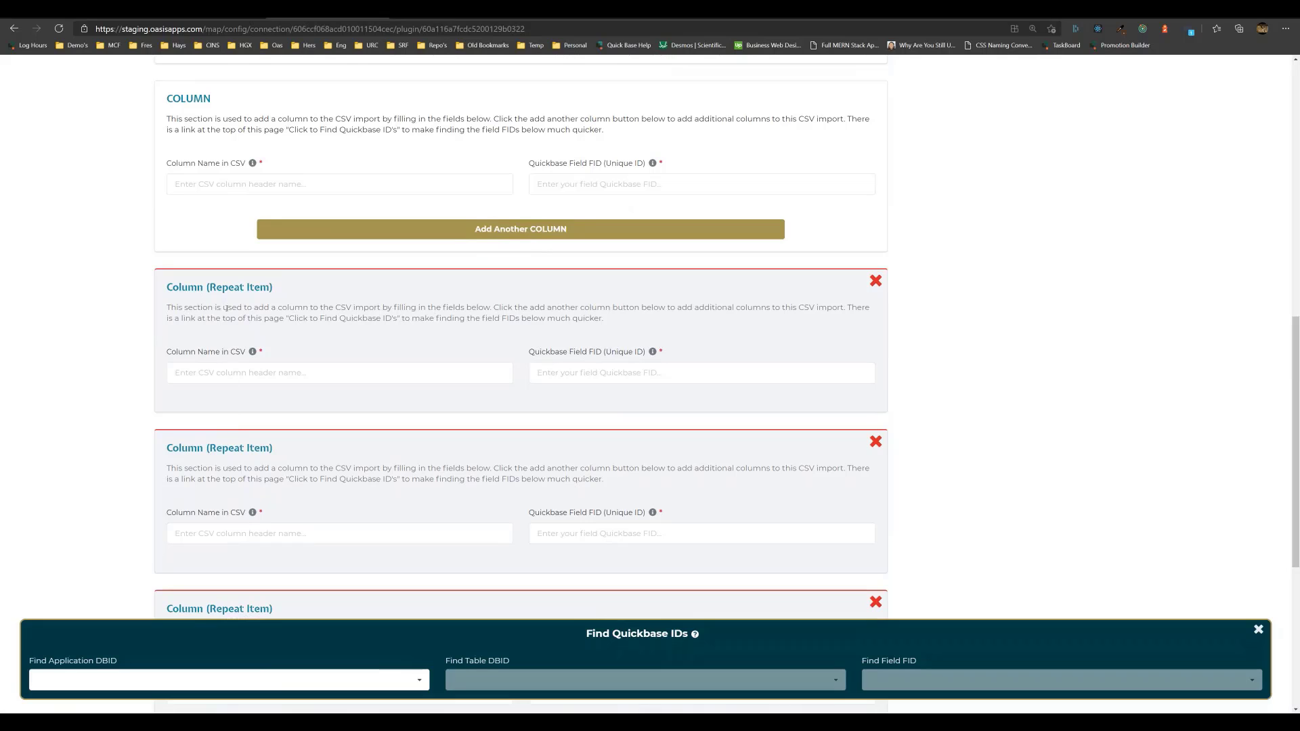
key("alt+Tab")
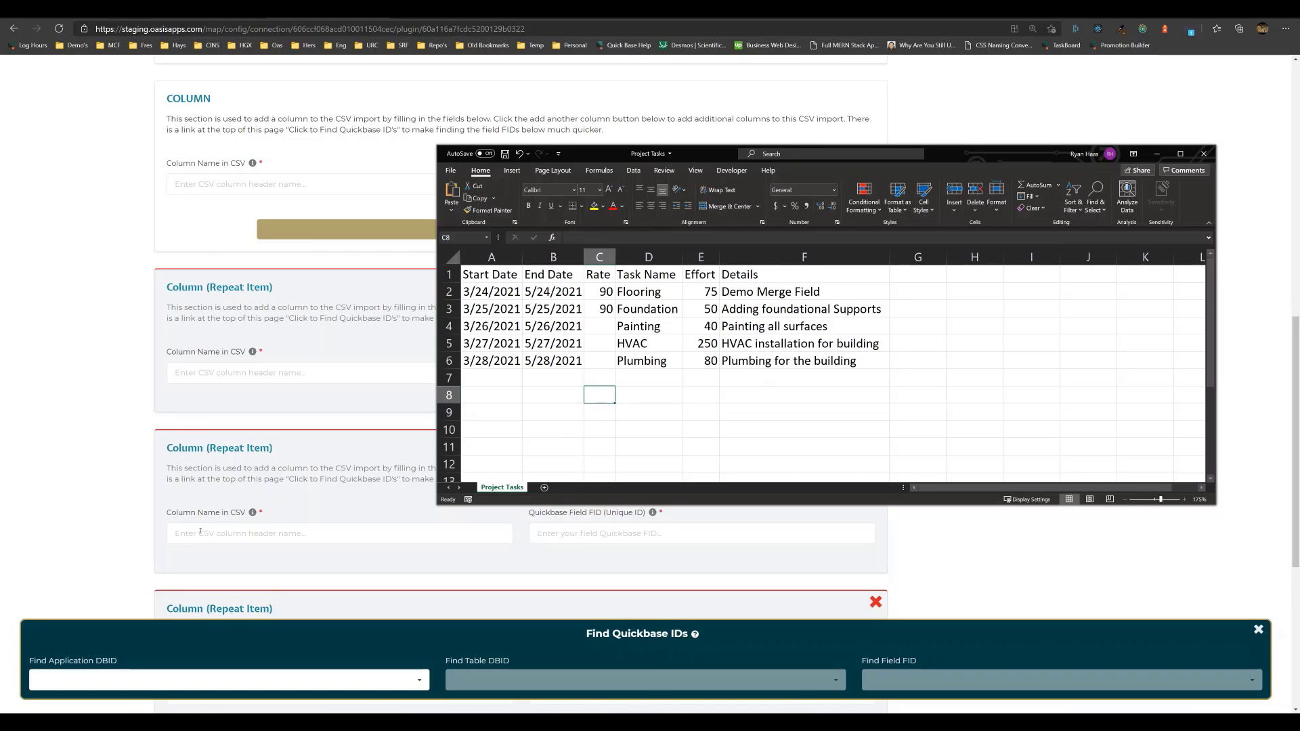
left_click(506, 275)
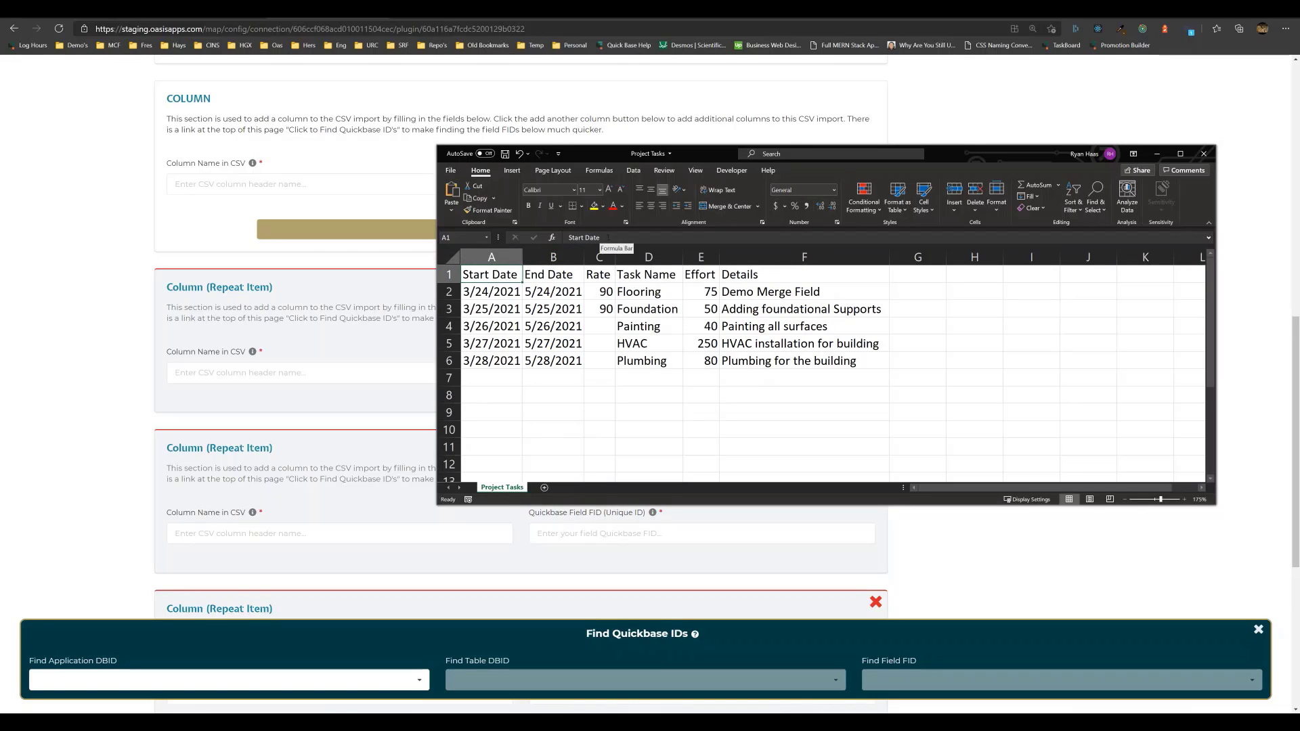
left_click_drag(608, 238, 535, 245)
key("ctrl+c")
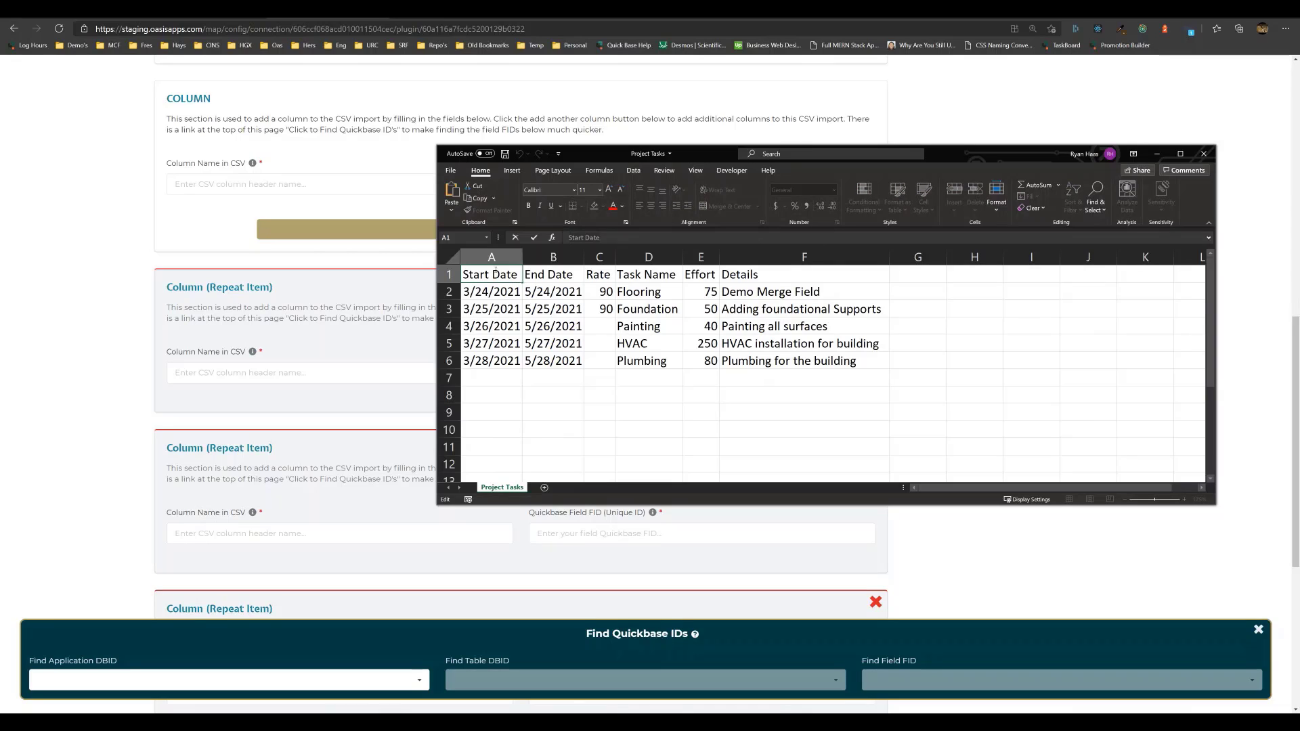
left_click(207, 185)
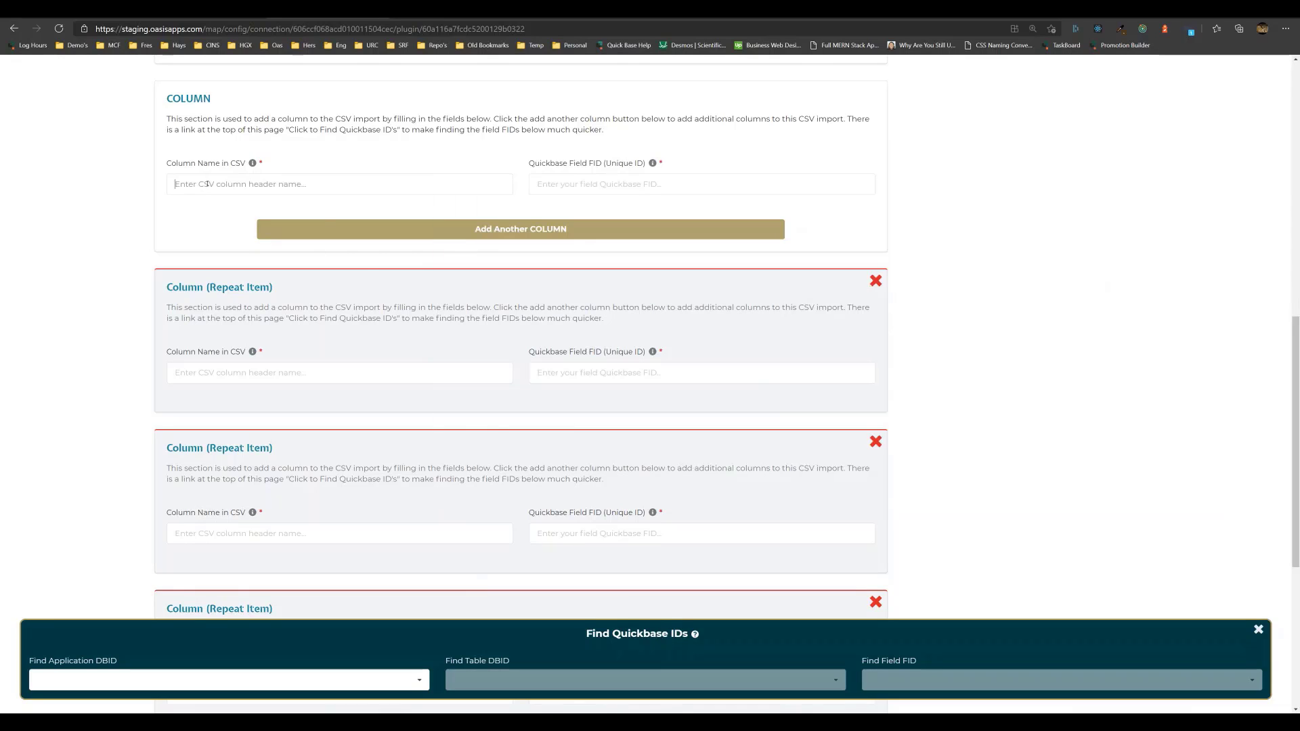
key("ctrl+v")
Copy the End Date header from the spreadsheet into the first repeat section's CSV column name
key("alt+Tab")
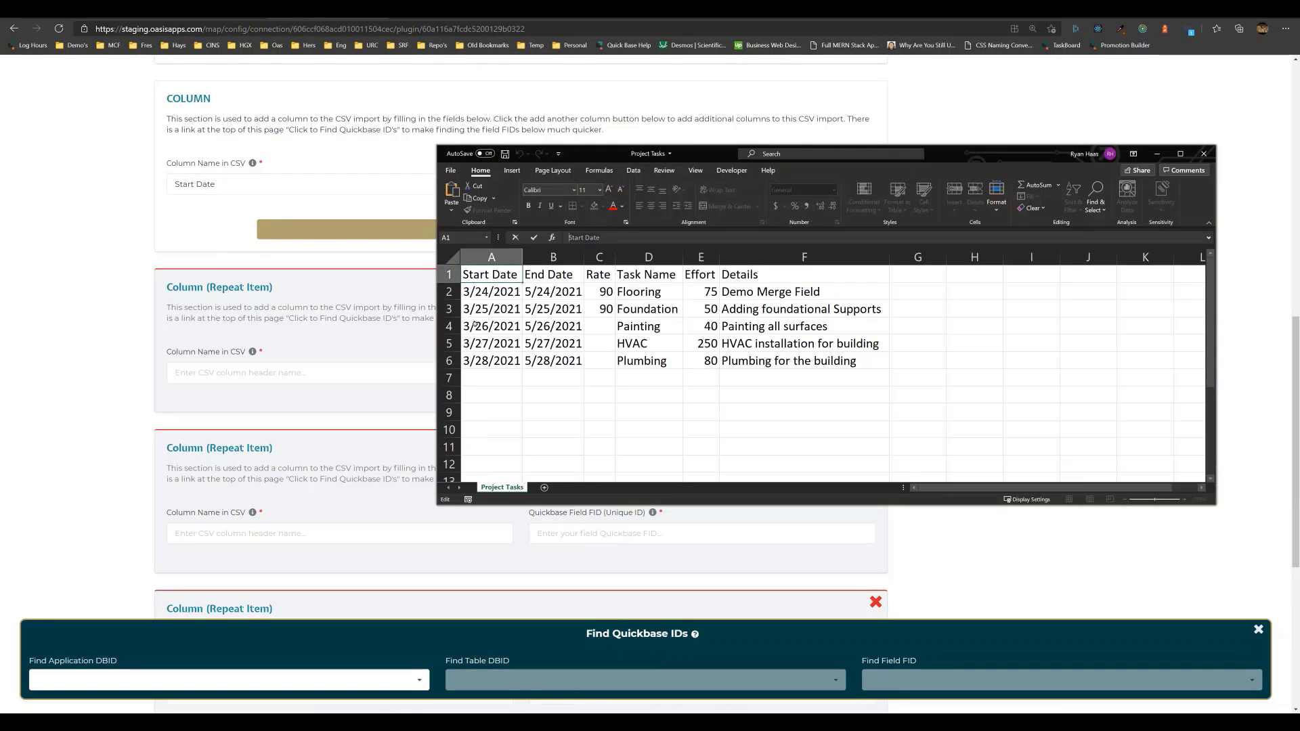
left_click(556, 275)
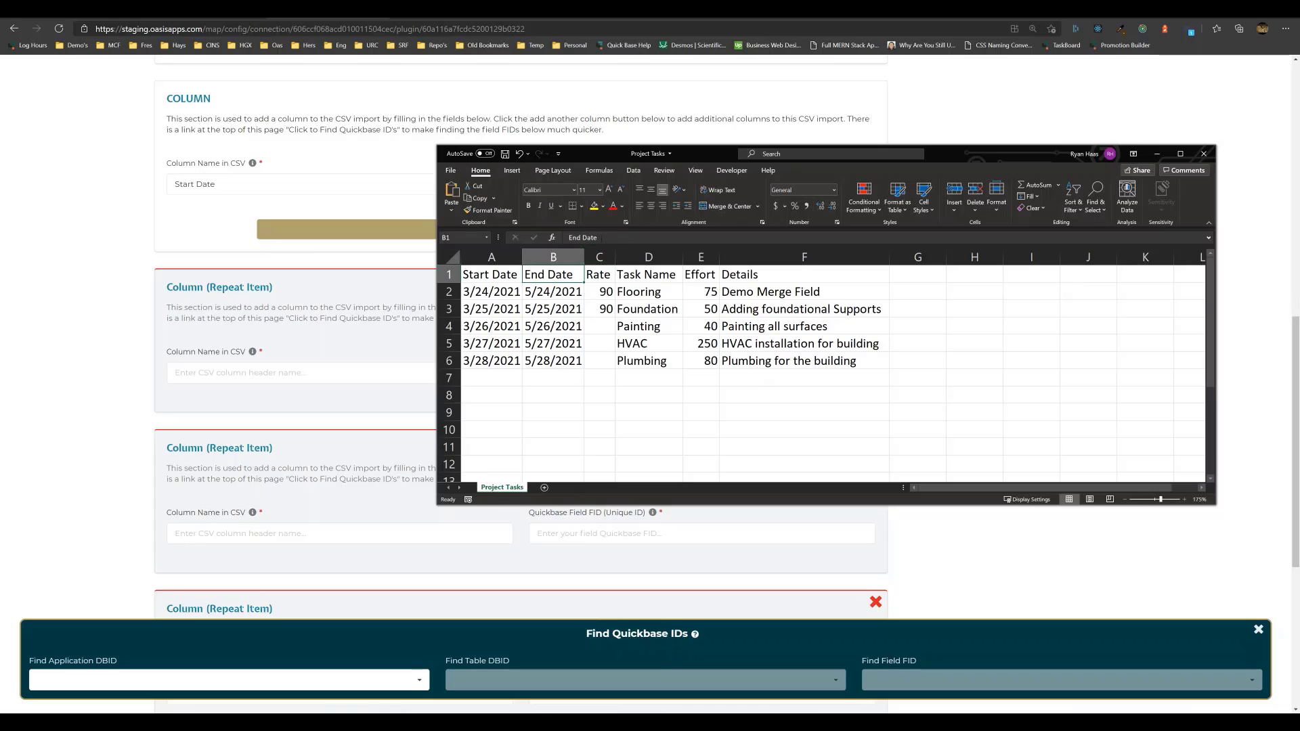
left_click(570, 237)
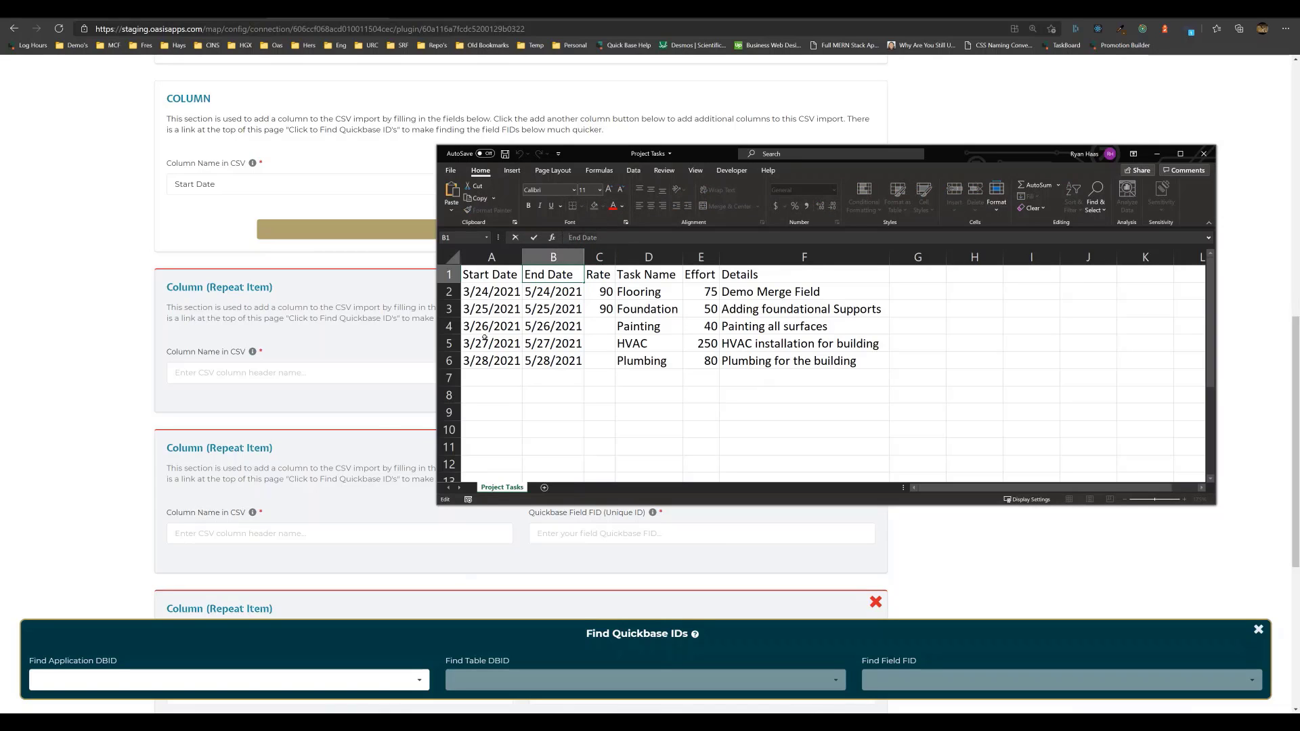
left_click(230, 373)
type("End Date")
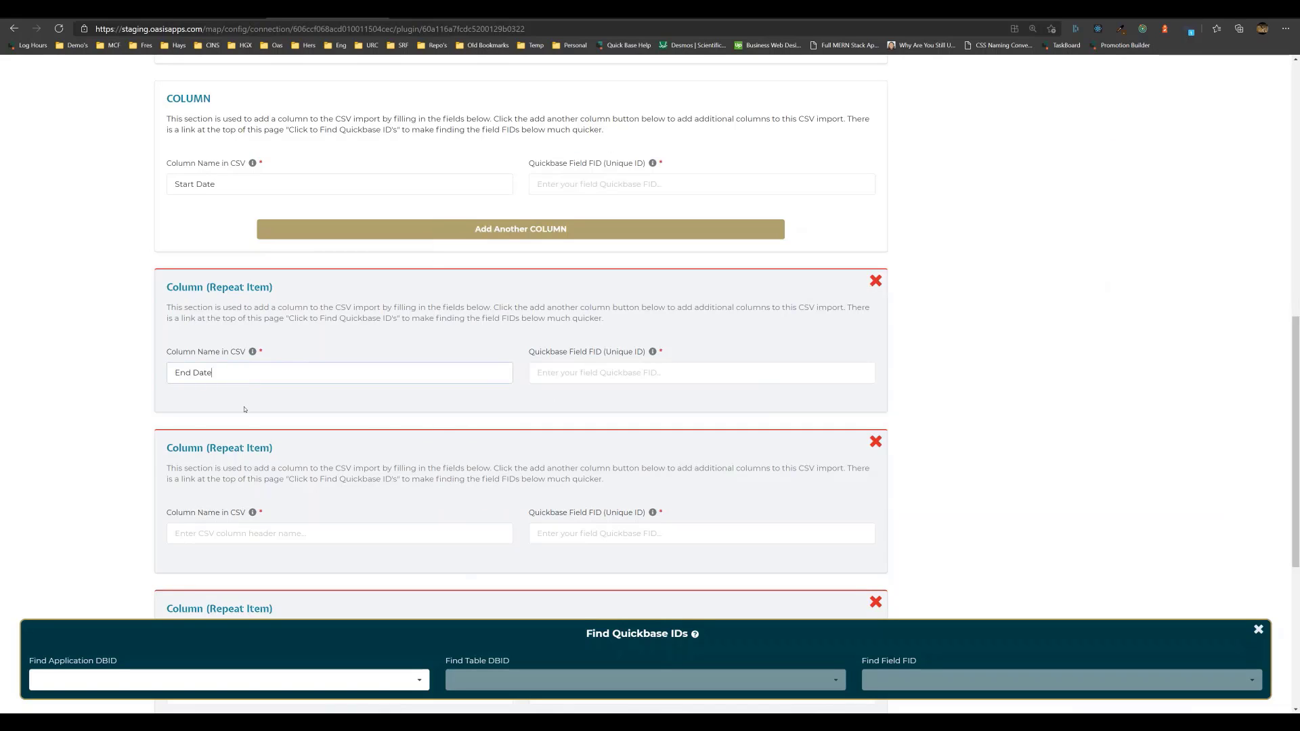
Copy the Task Name header from the spreadsheet into the second repeat section's CSV column name
scroll(244, 409, "down", 5)
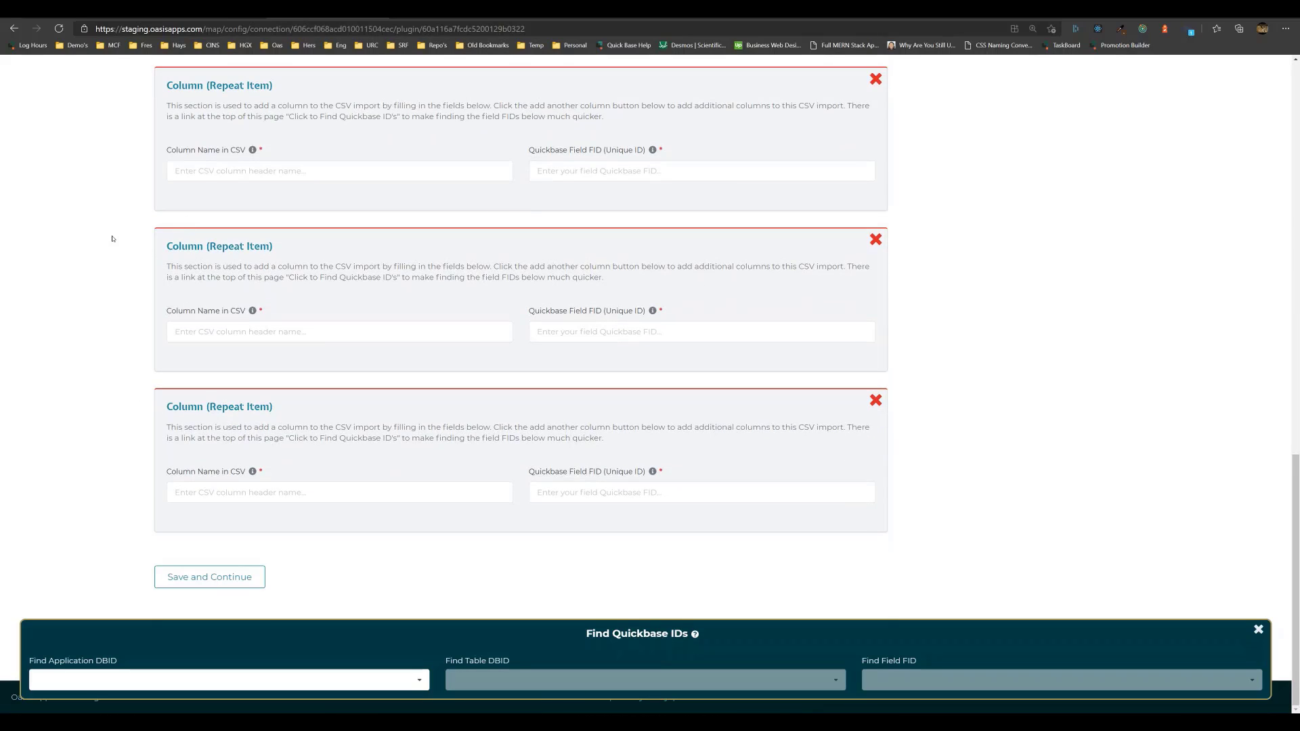
key("alt+Tab")
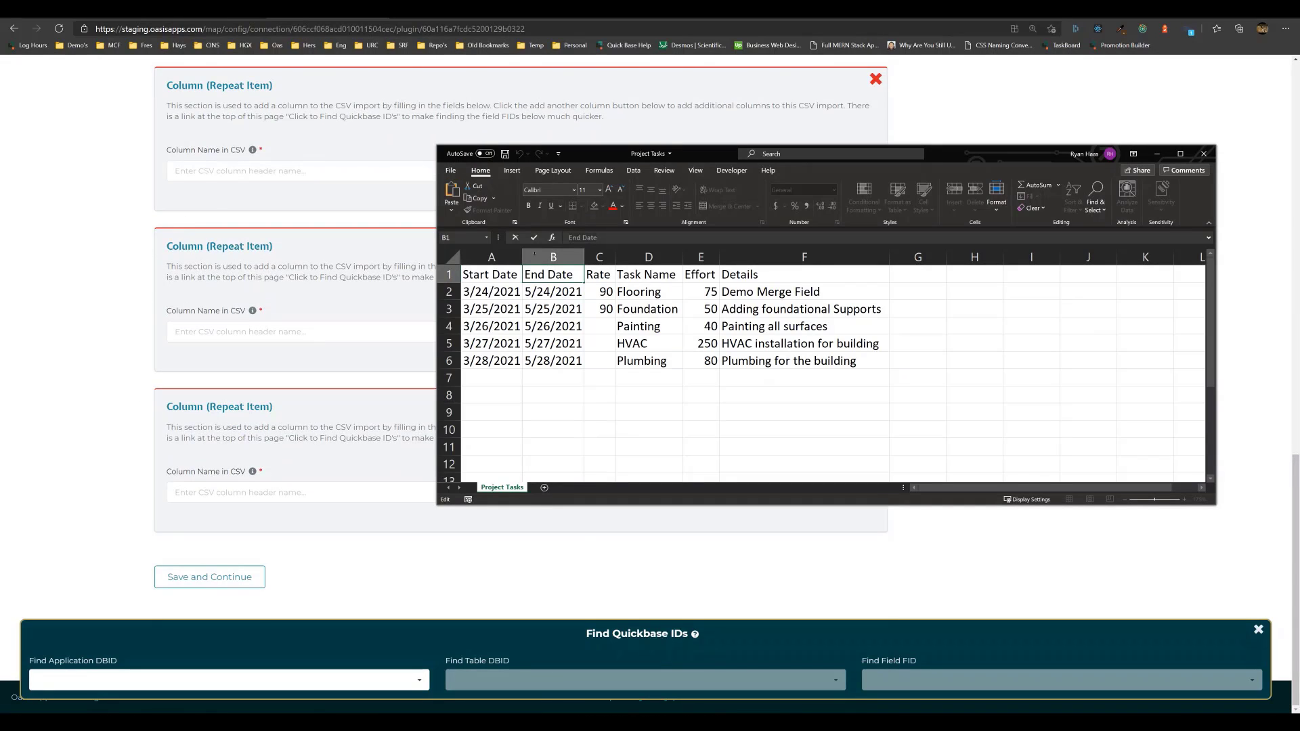
left_click(653, 302)
left_click(655, 274)
left_click(604, 238)
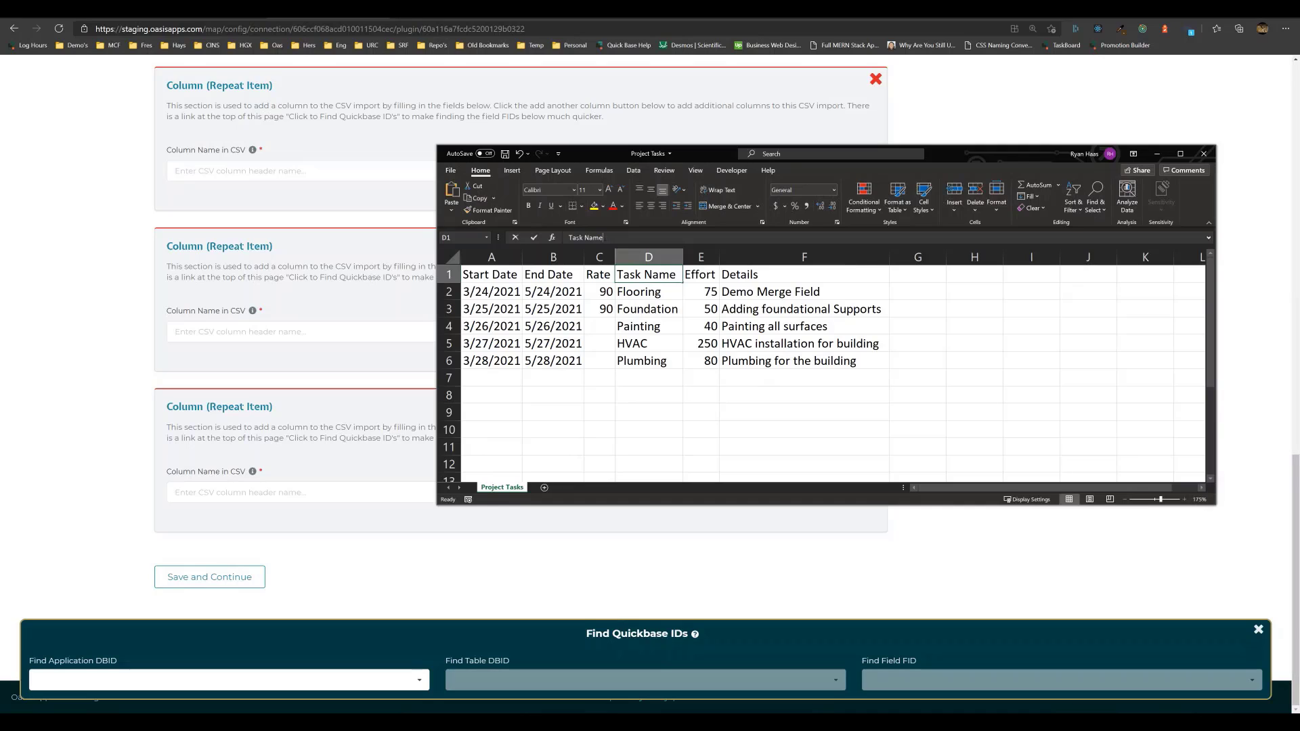
left_click(569, 238)
key("alt+Tab")
type("Task Name")
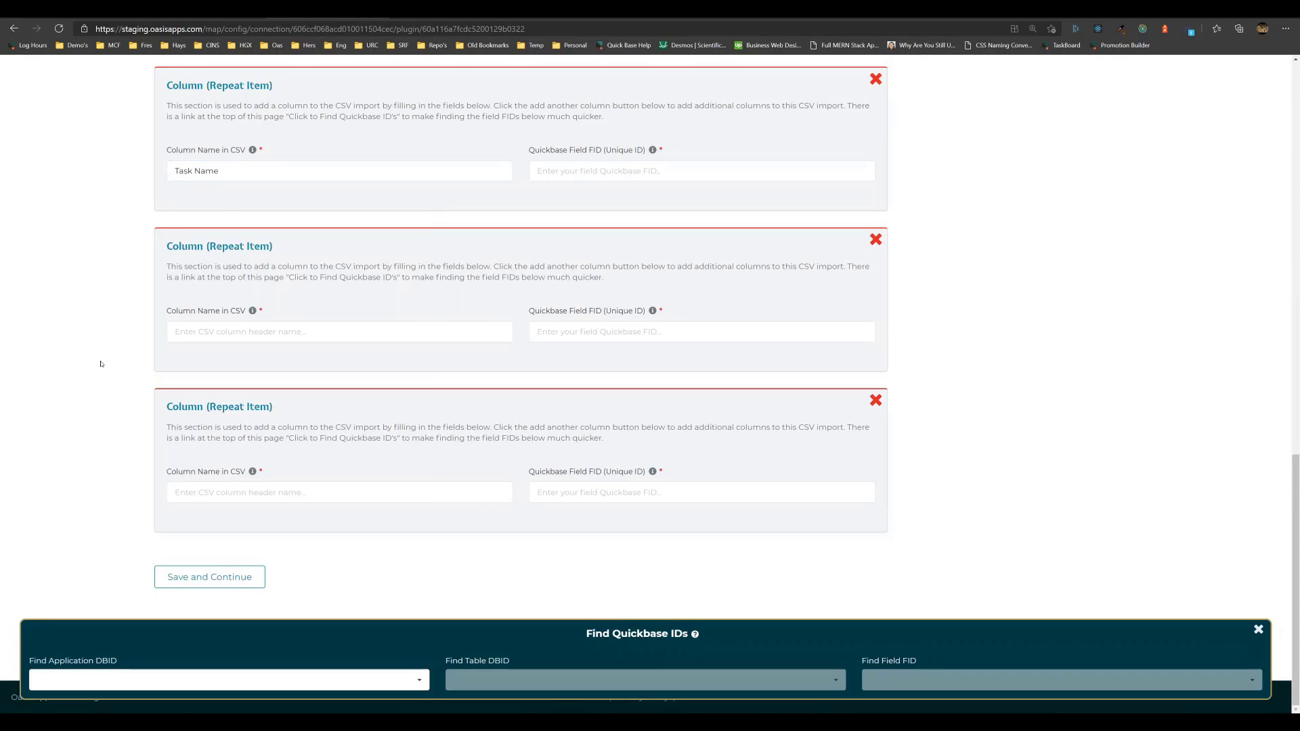
Copy the Effort header from the spreadsheet into the CSV column name of the repeat section below Task Name
key("alt+Tab")
left_click(699, 273)
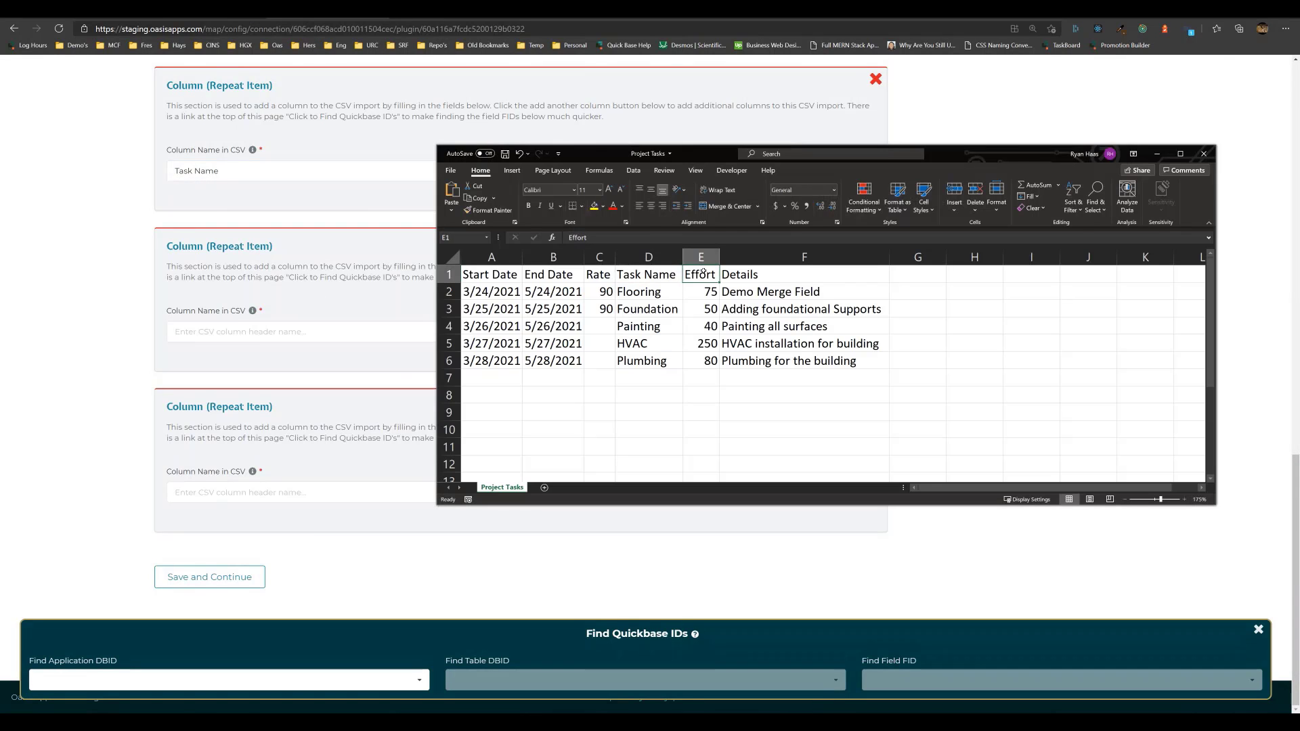
left_click(570, 237)
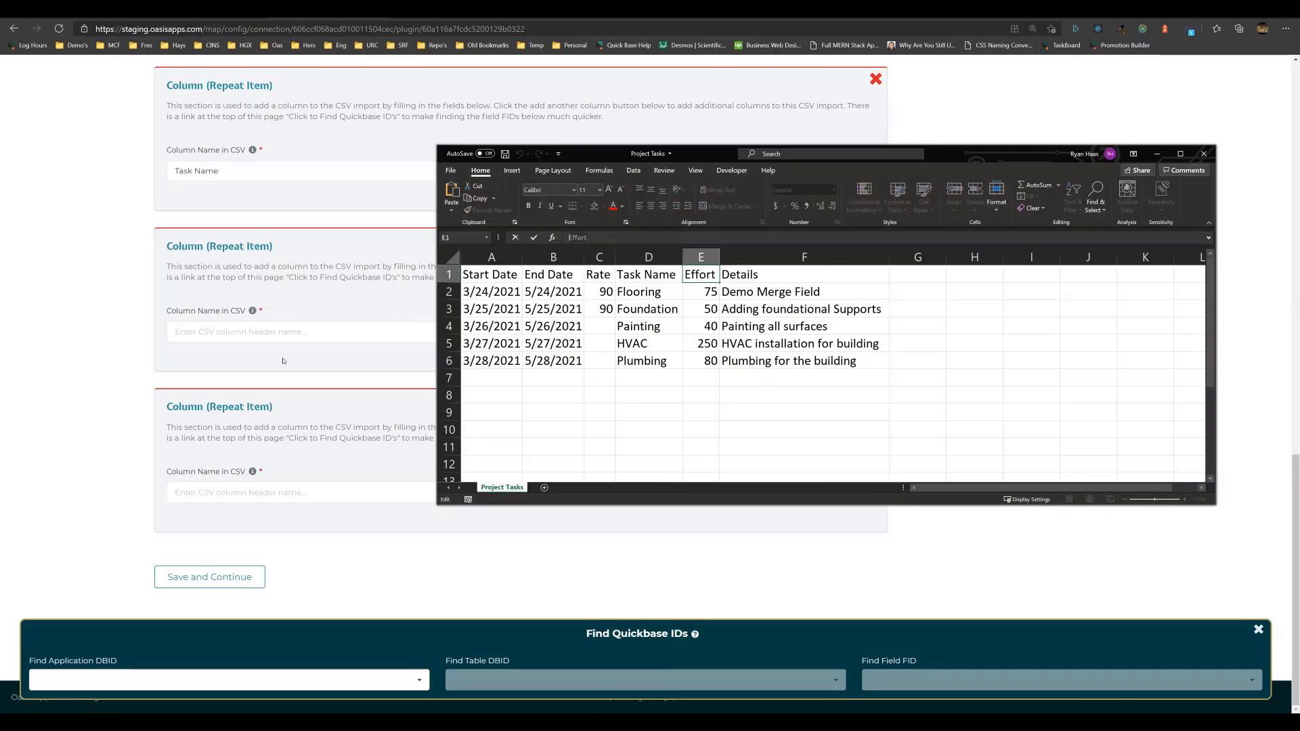
key("alt+Tab")
type("Effort")
Copy the Details header from the spreadsheet into the last repeat section's CSV column name
key("alt+Tab")
left_click(759, 275)
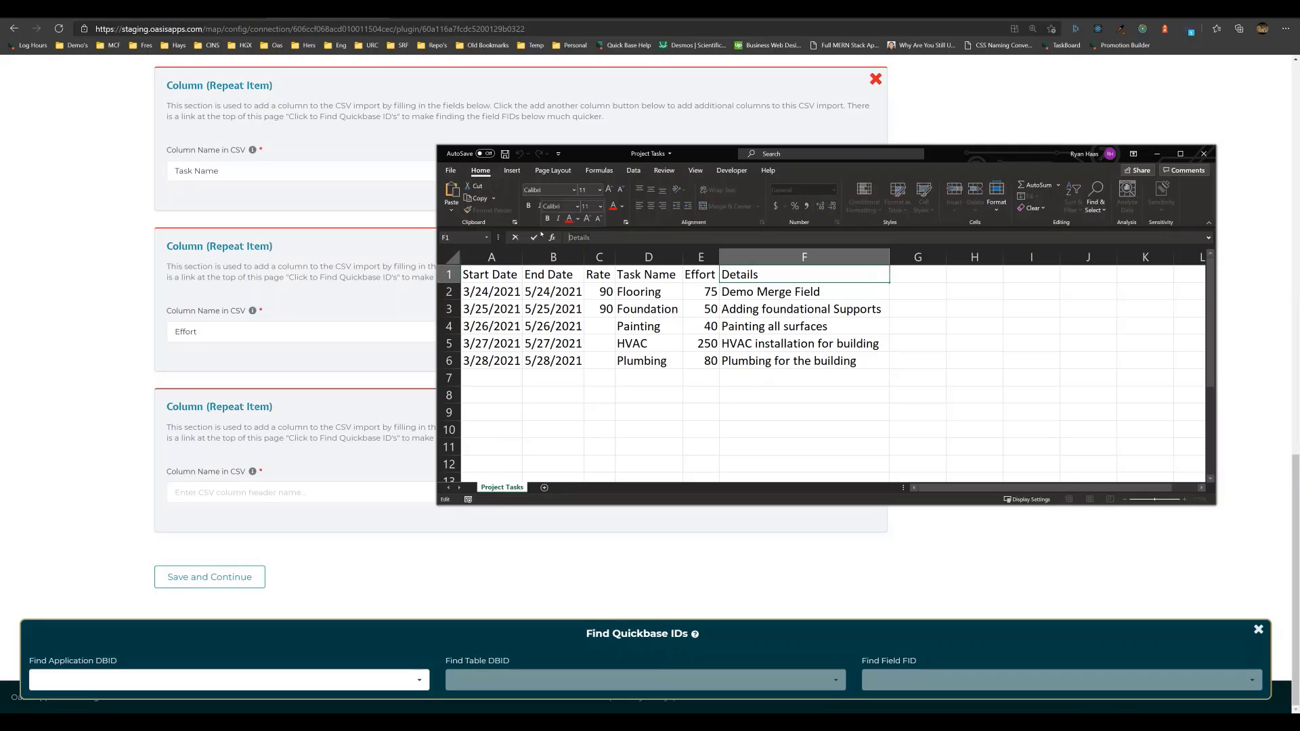
key("alt+Tab")
left_click(247, 489)
type("Details")
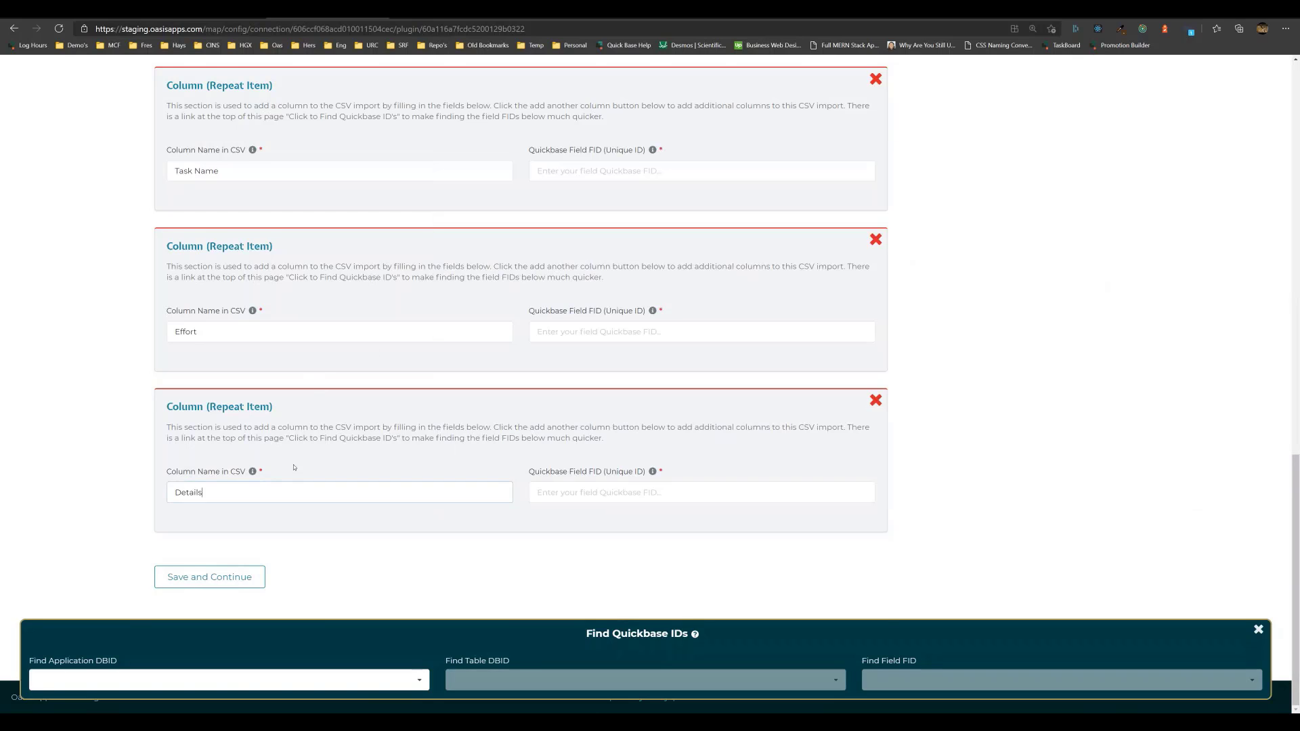
Choose the training application and its Project Tasks table in the Find Quickbase IDs lookup
scroll(302, 467, "up", 5)
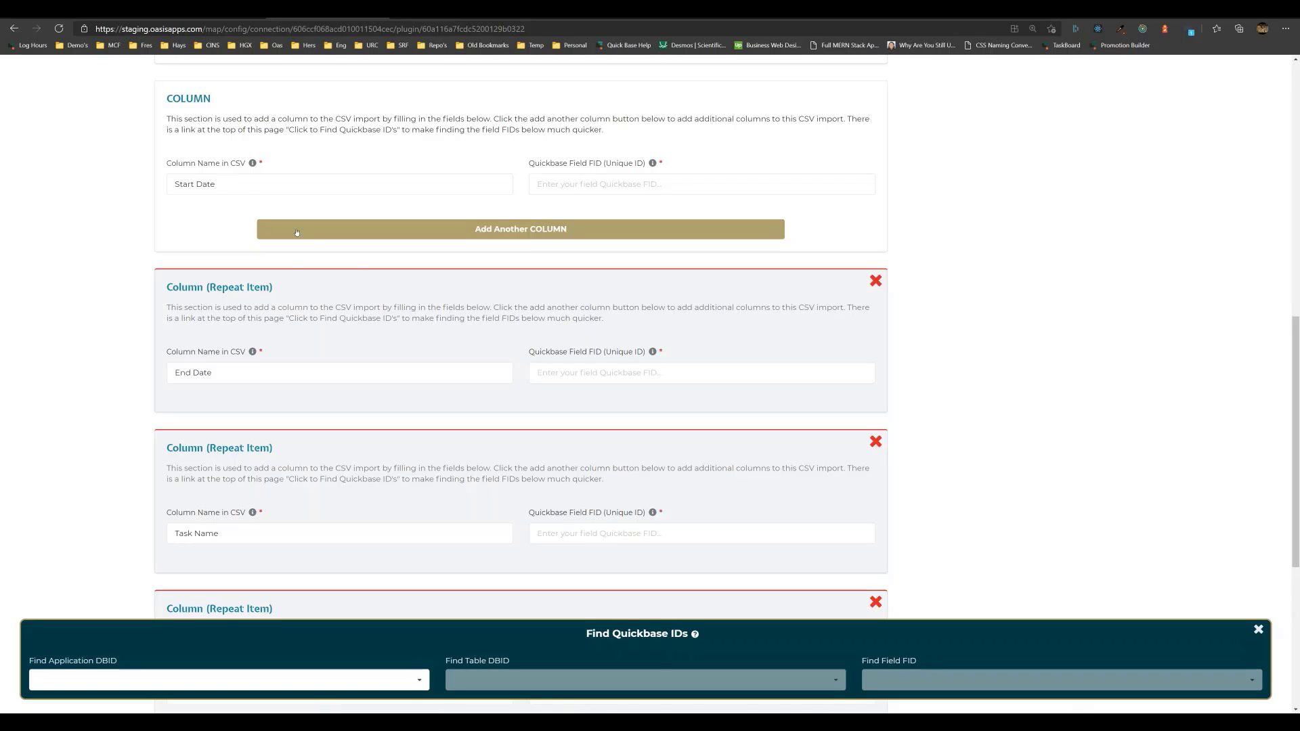
left_click_drag(235, 188, 167, 179)
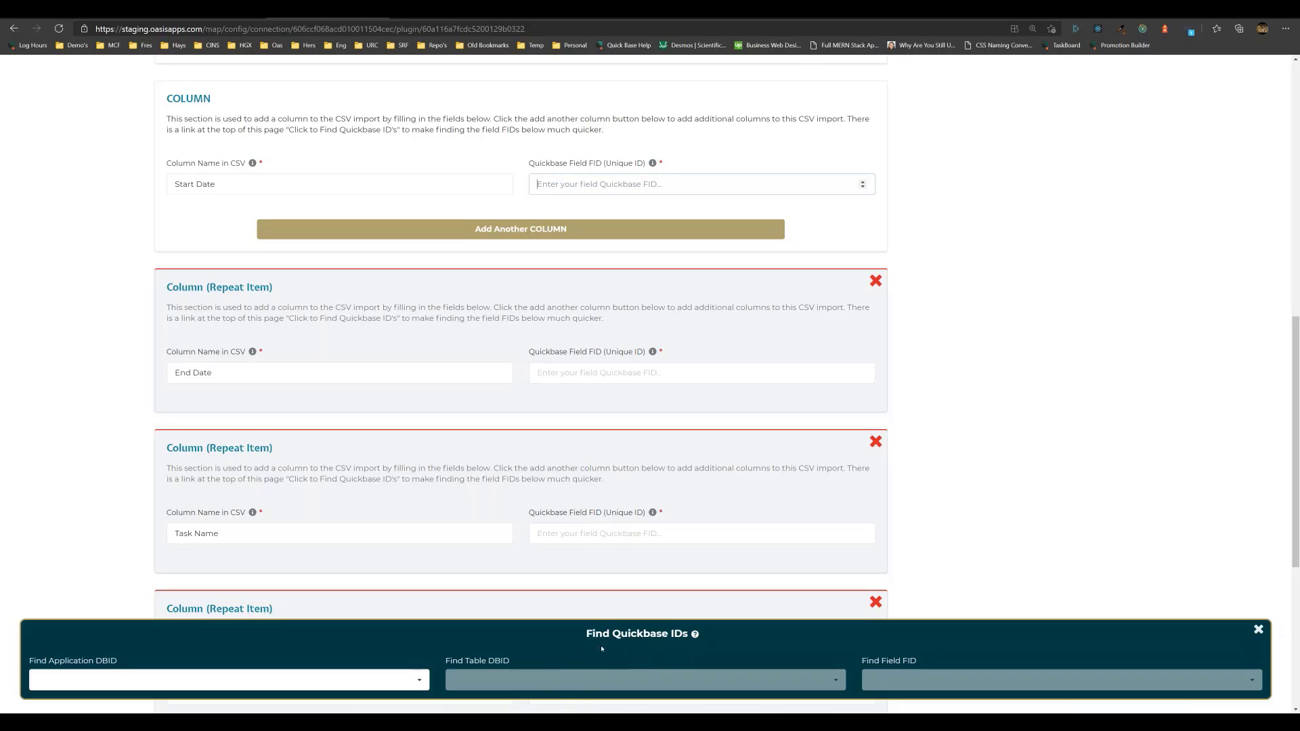
left_click(195, 680)
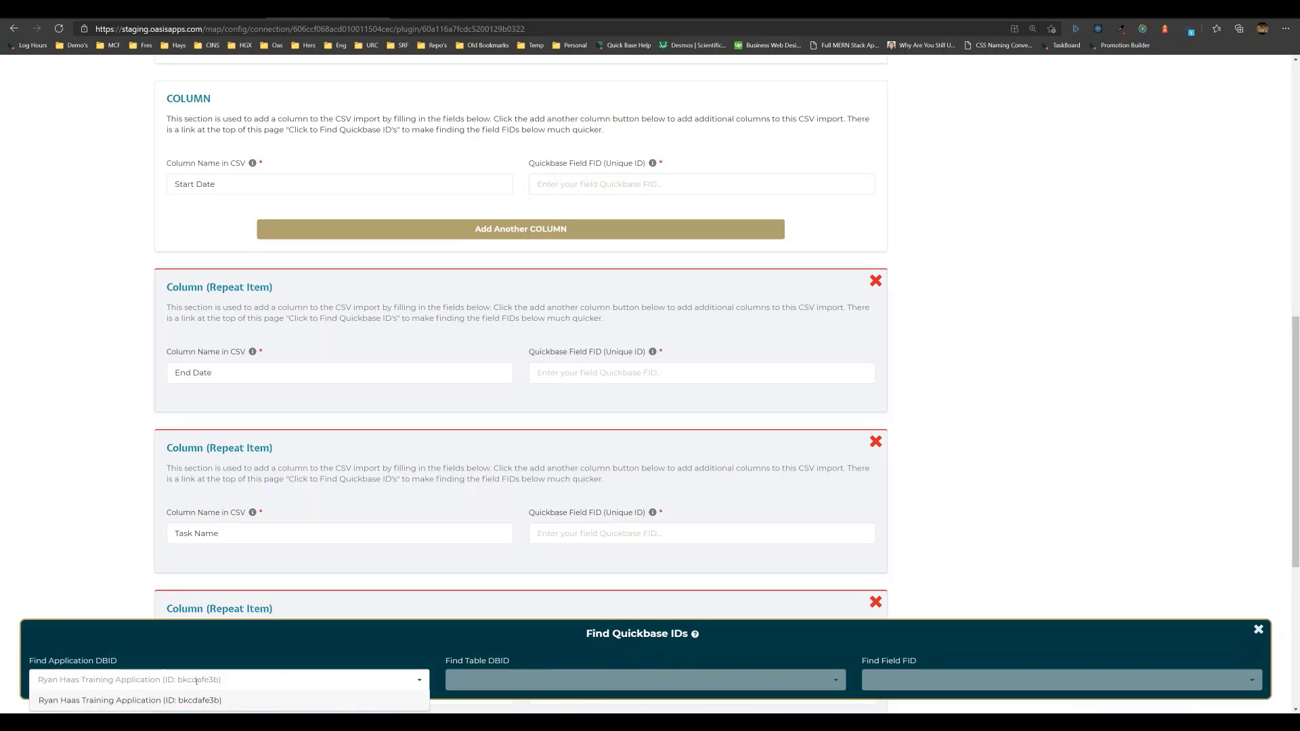
left_click(84, 700)
left_click(520, 681)
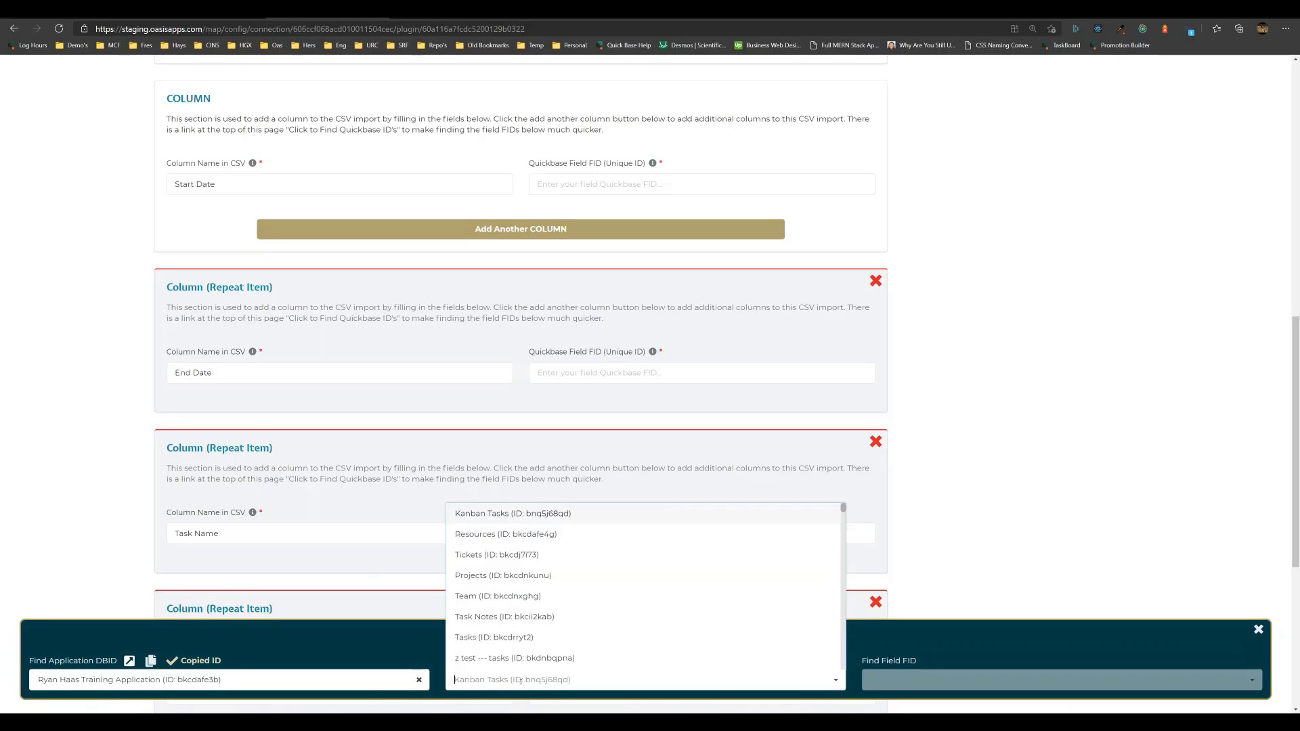
type("project tasks")
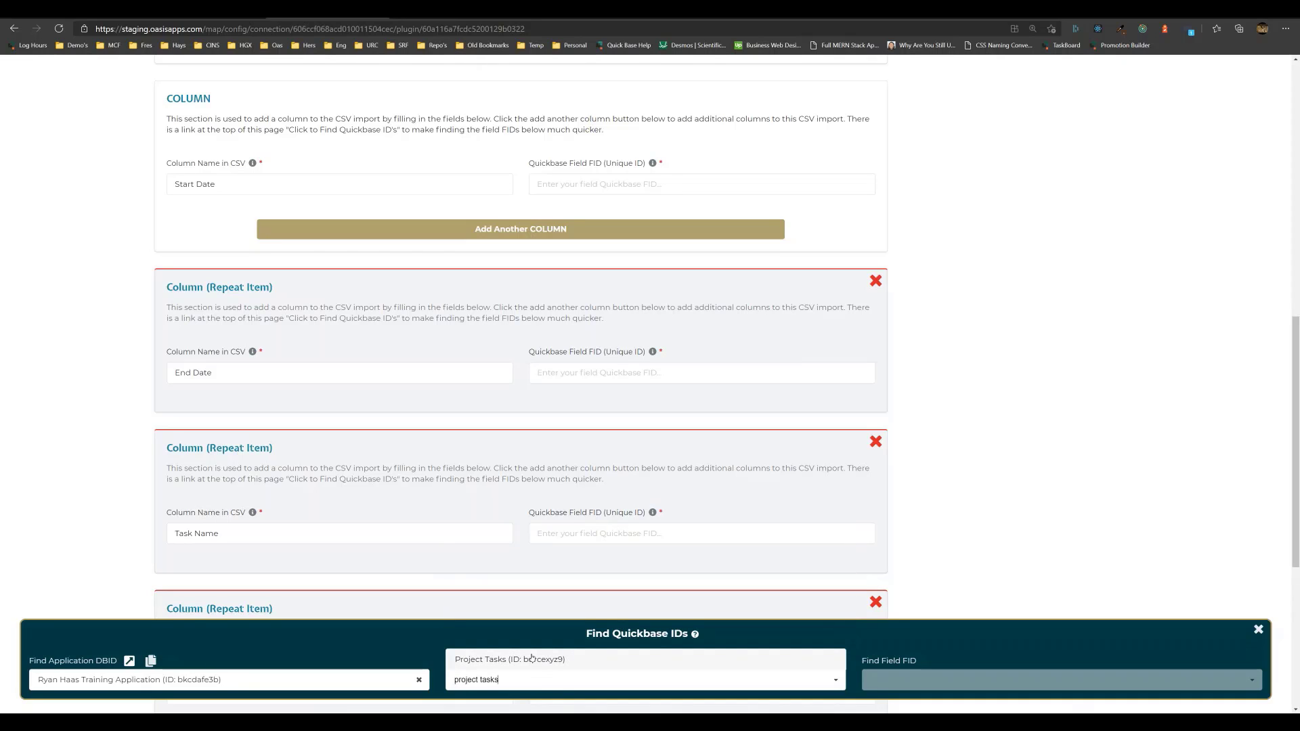
left_click(535, 659)
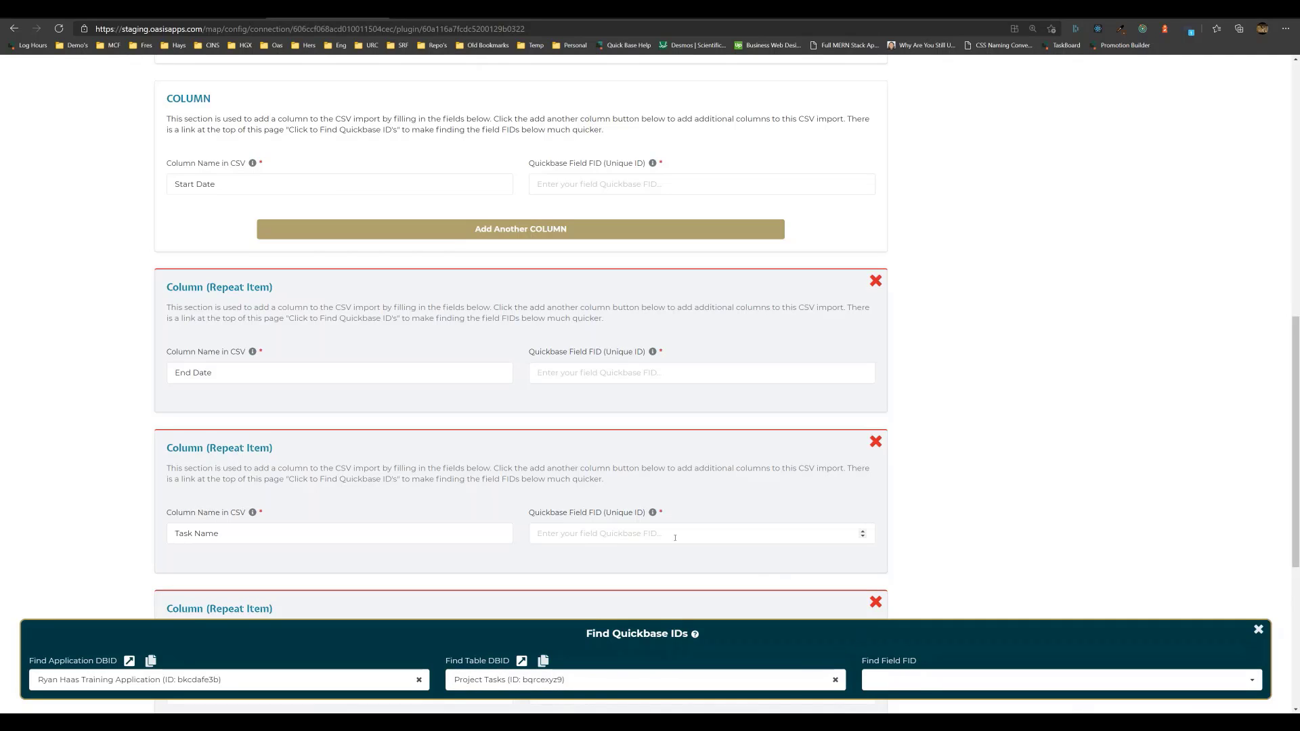
Look up the Start Date field and enter 6 as the Start Date column's Quickbase Field FID
left_click(916, 678)
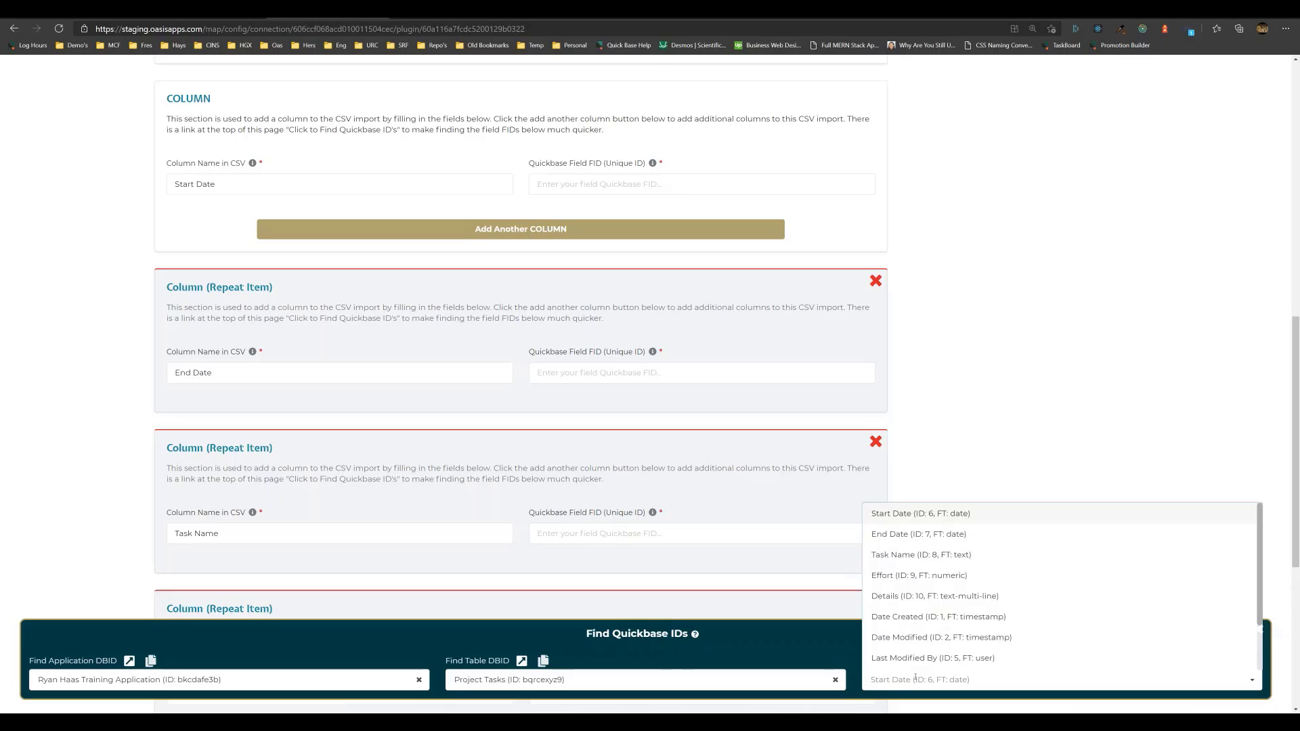
left_click(905, 518)
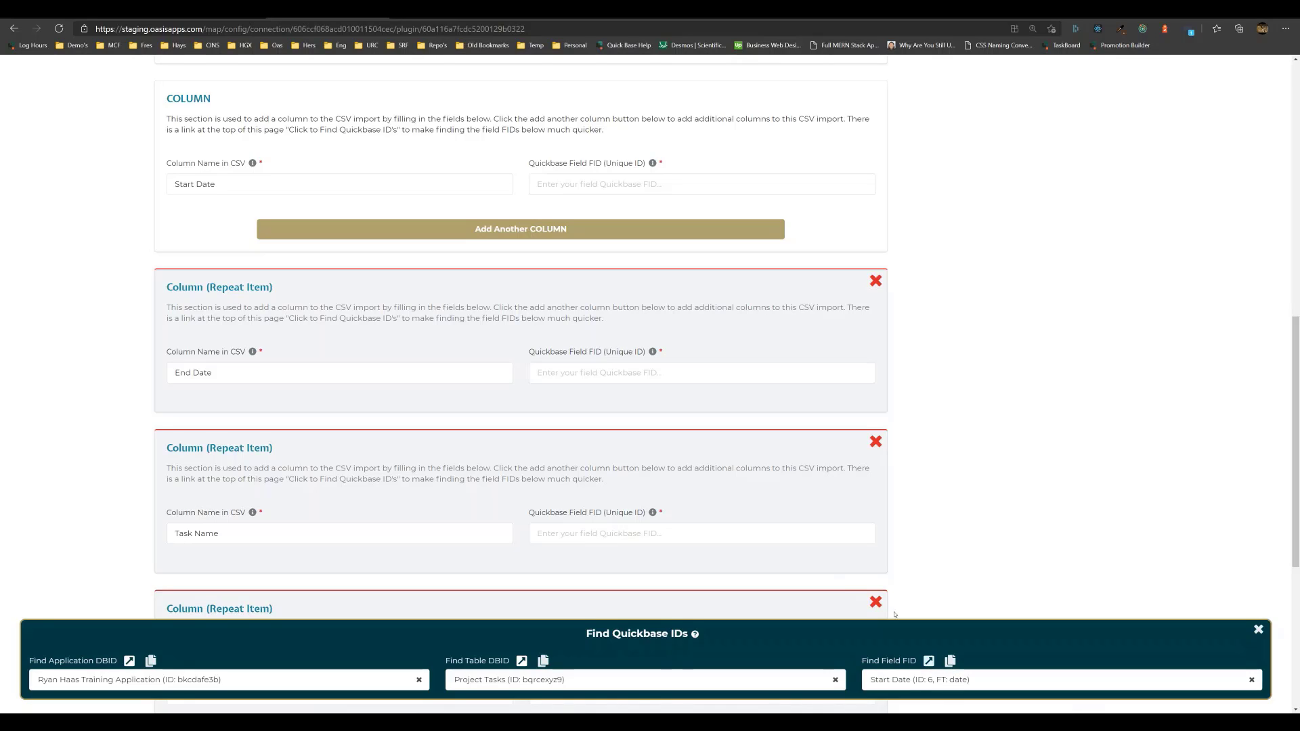
left_click(610, 189)
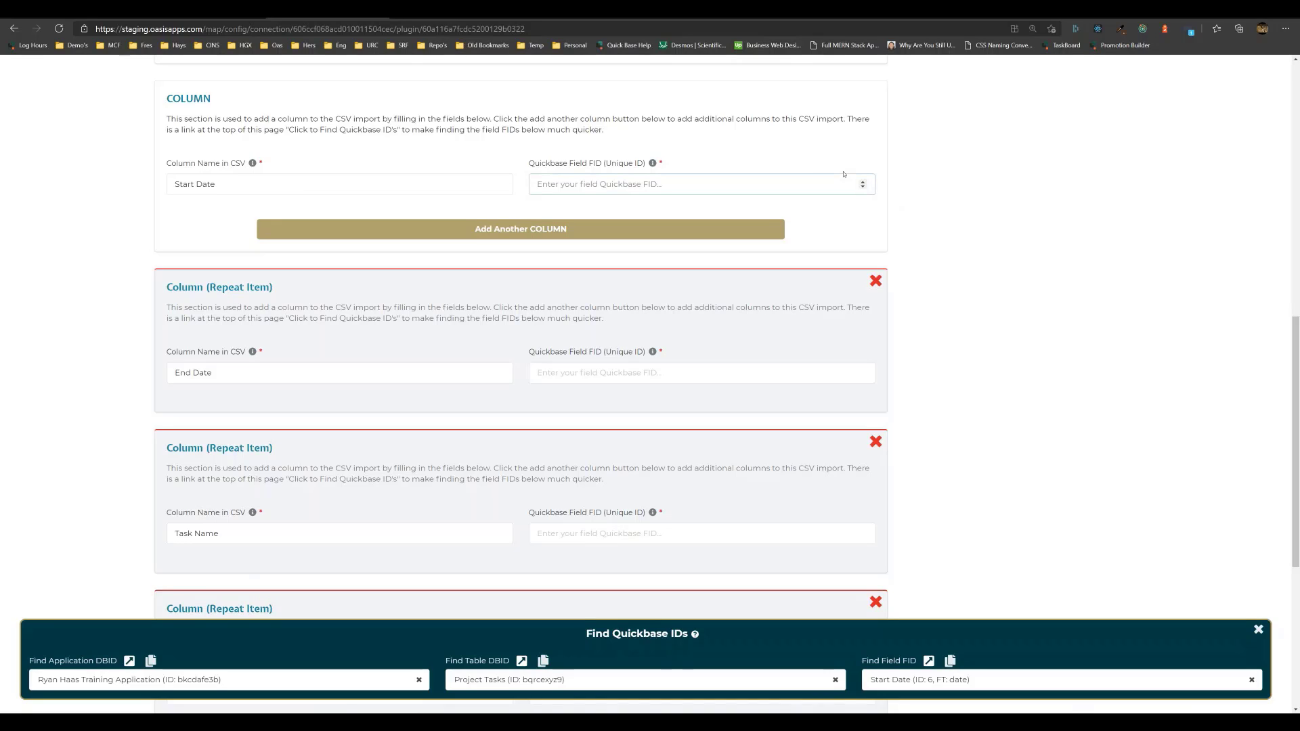
type("6")
Look up the End Date field and enter 7 as the End Date column's Quickbase Field FID
left_click_drag(216, 373, 174, 373)
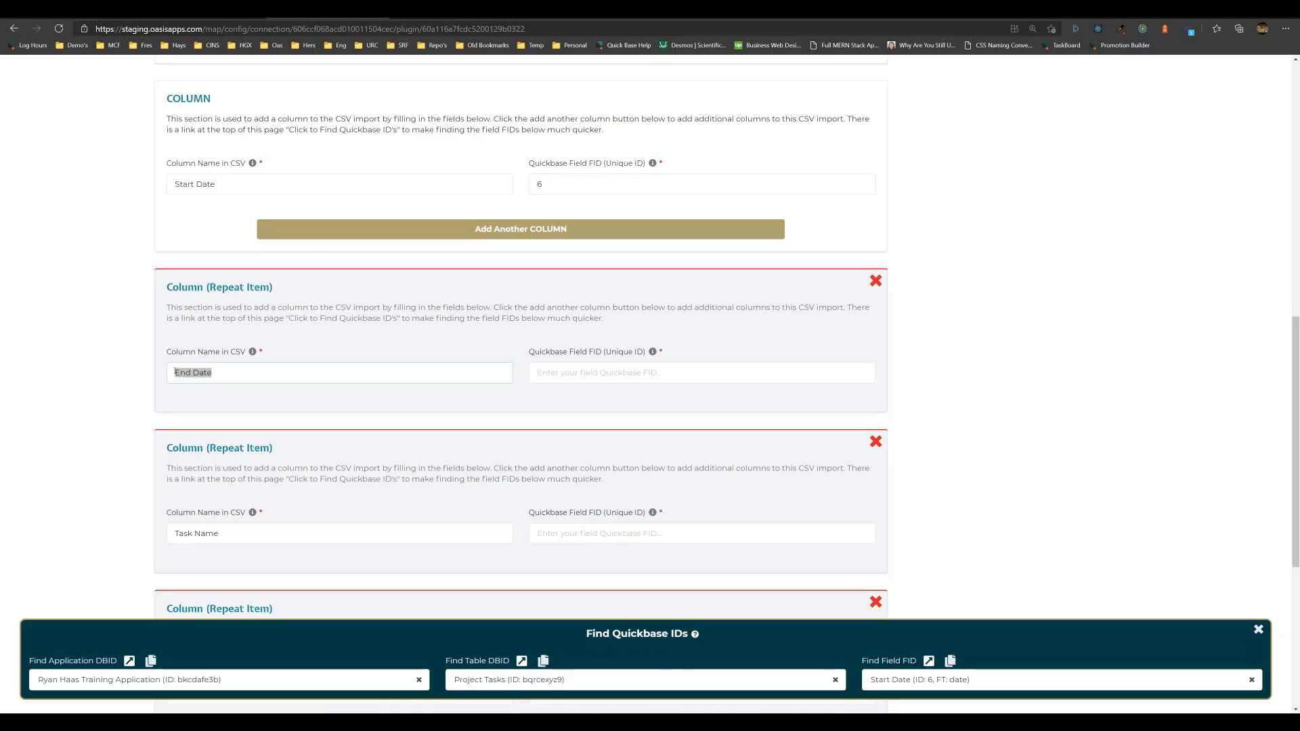
left_click(921, 678)
left_click(916, 536)
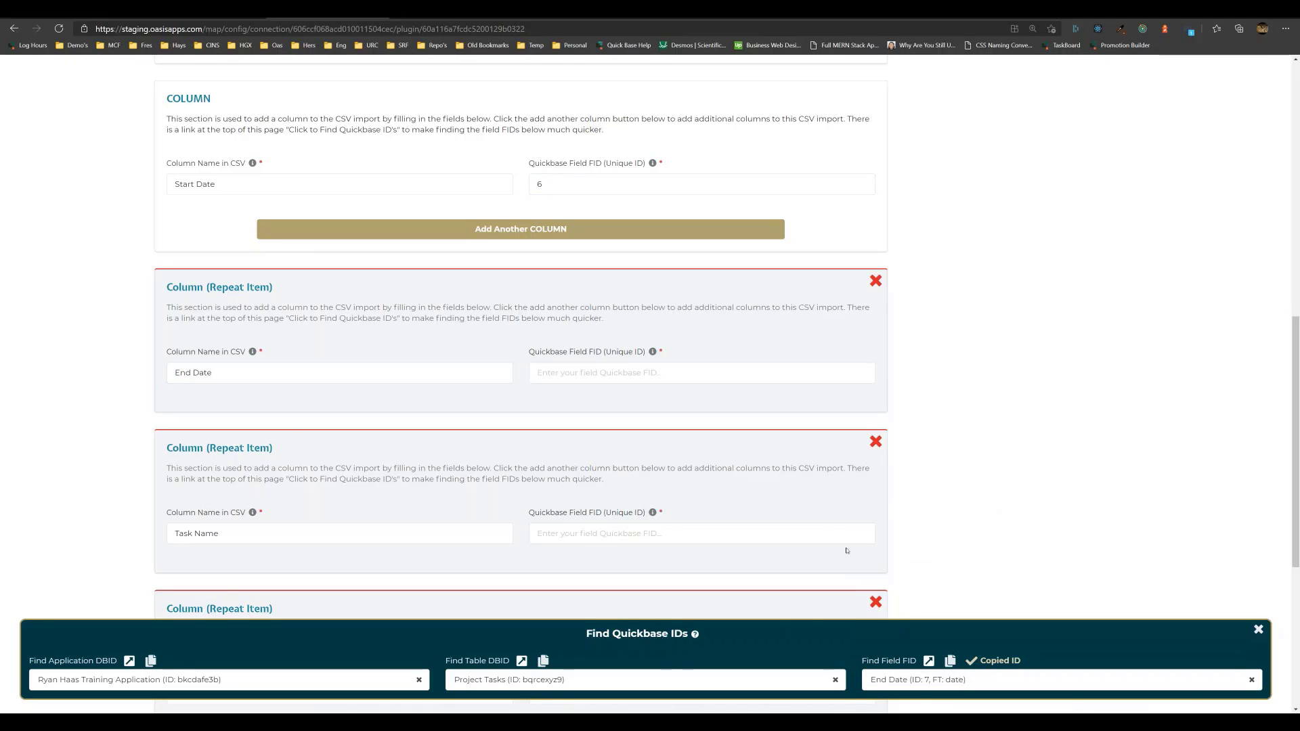
left_click(745, 374)
type("7")
Look up the Task Name field and enter 8 as the Task Name column's Quickbase Field FID
scroll(892, 434, "down", 2)
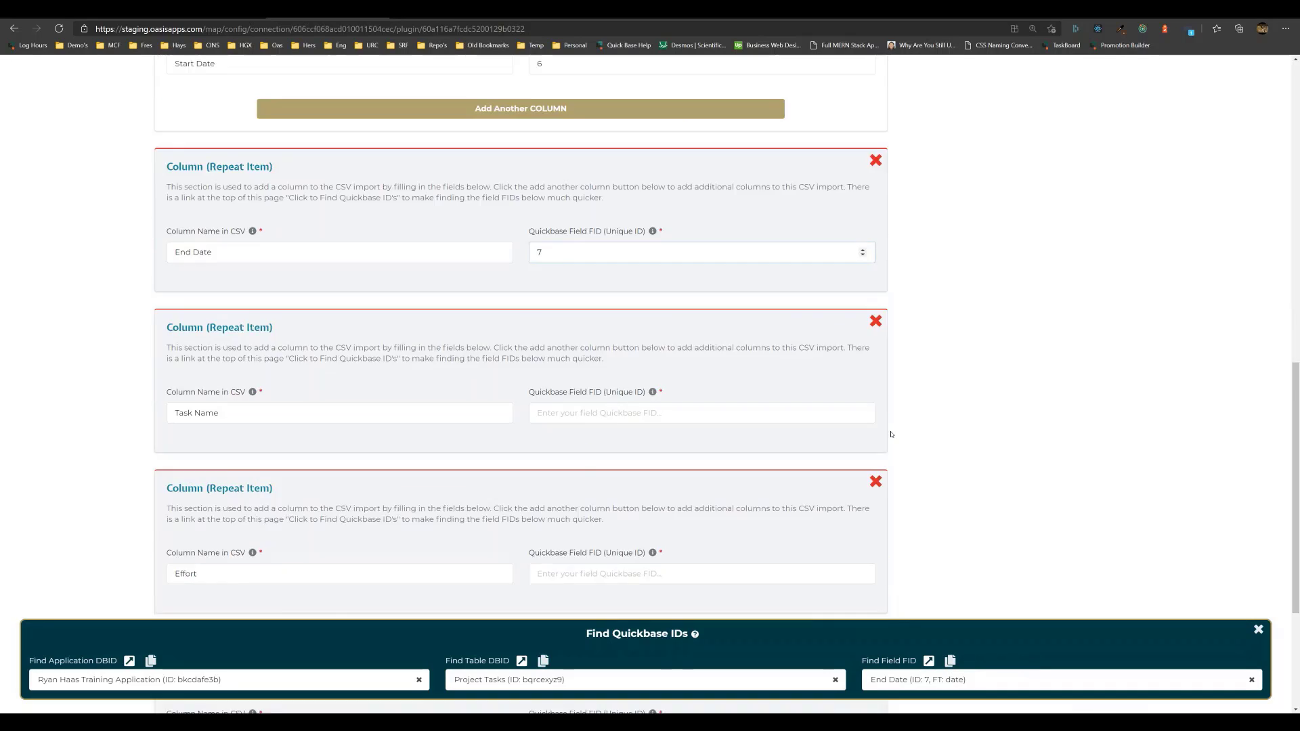
scroll(891, 434, "down", 4)
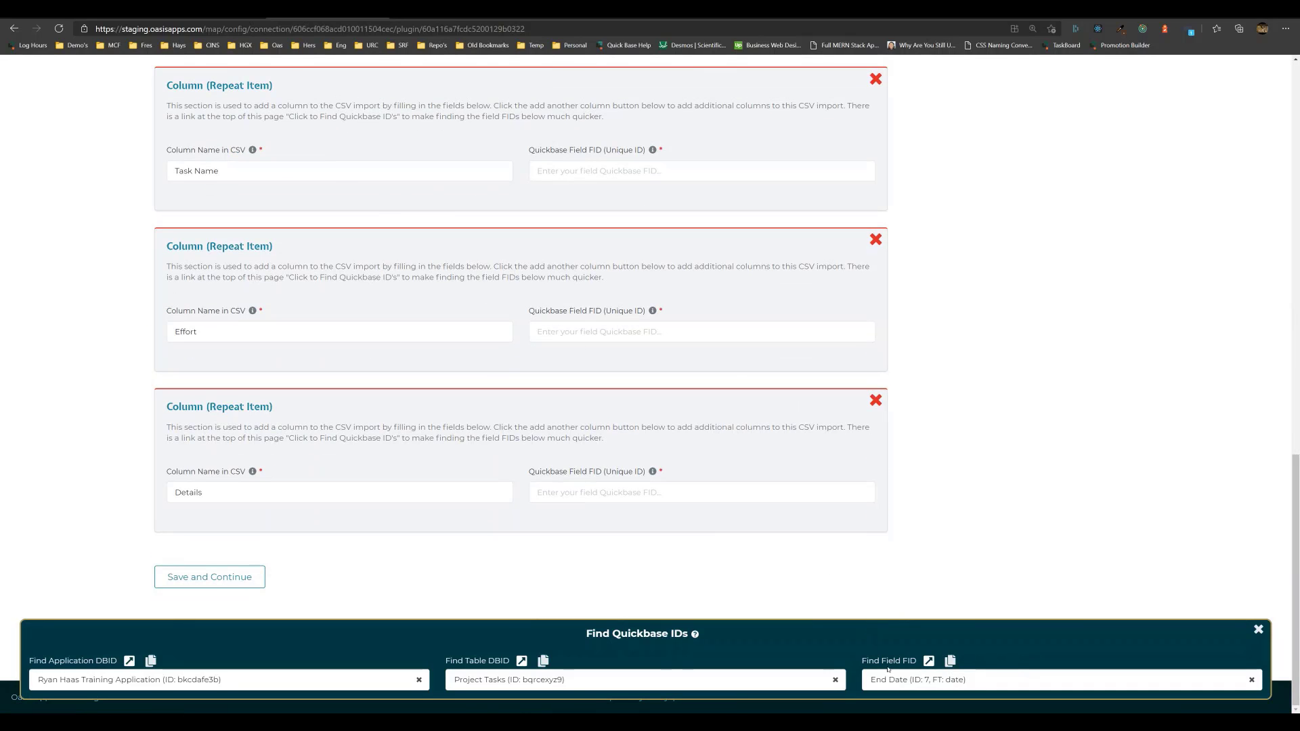
left_click(884, 677)
type("tas")
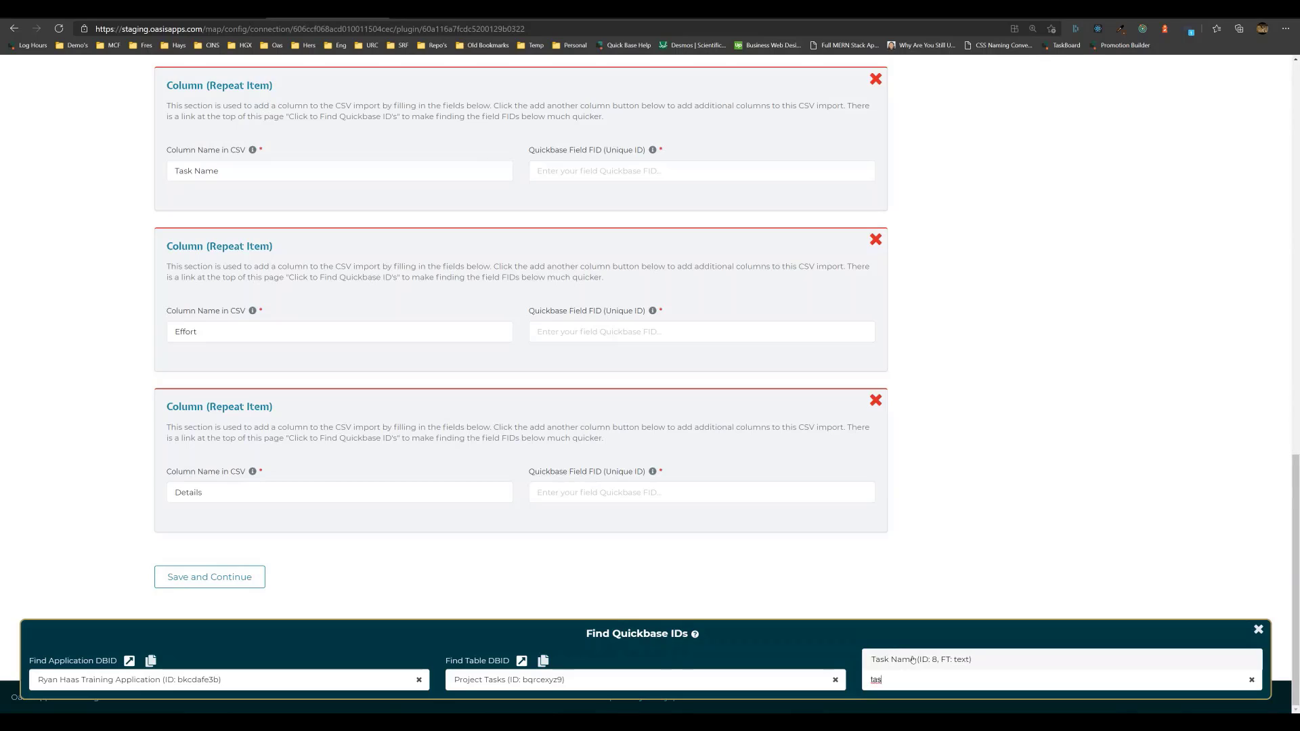
left_click(890, 654)
left_click(574, 168)
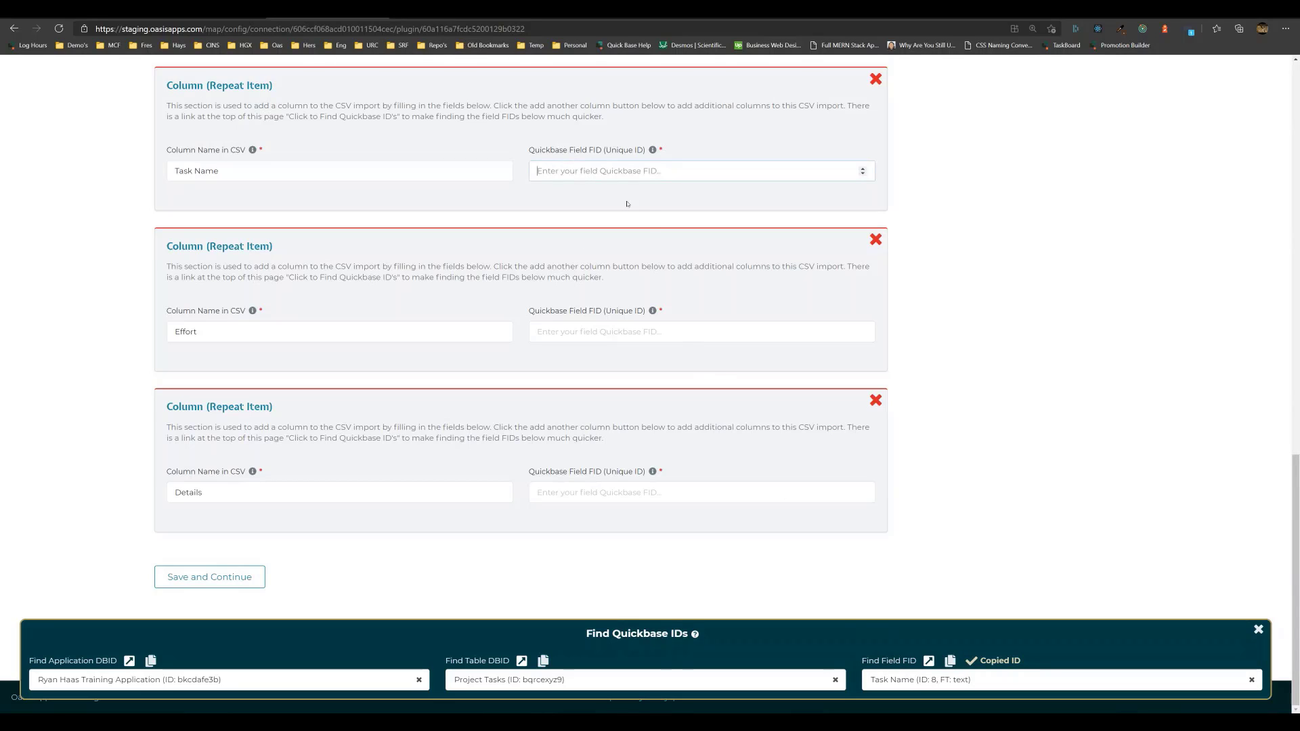
type("8")
Look up the Effort field and enter 9 as the Effort column's Quickbase Field FID
left_click(596, 332)
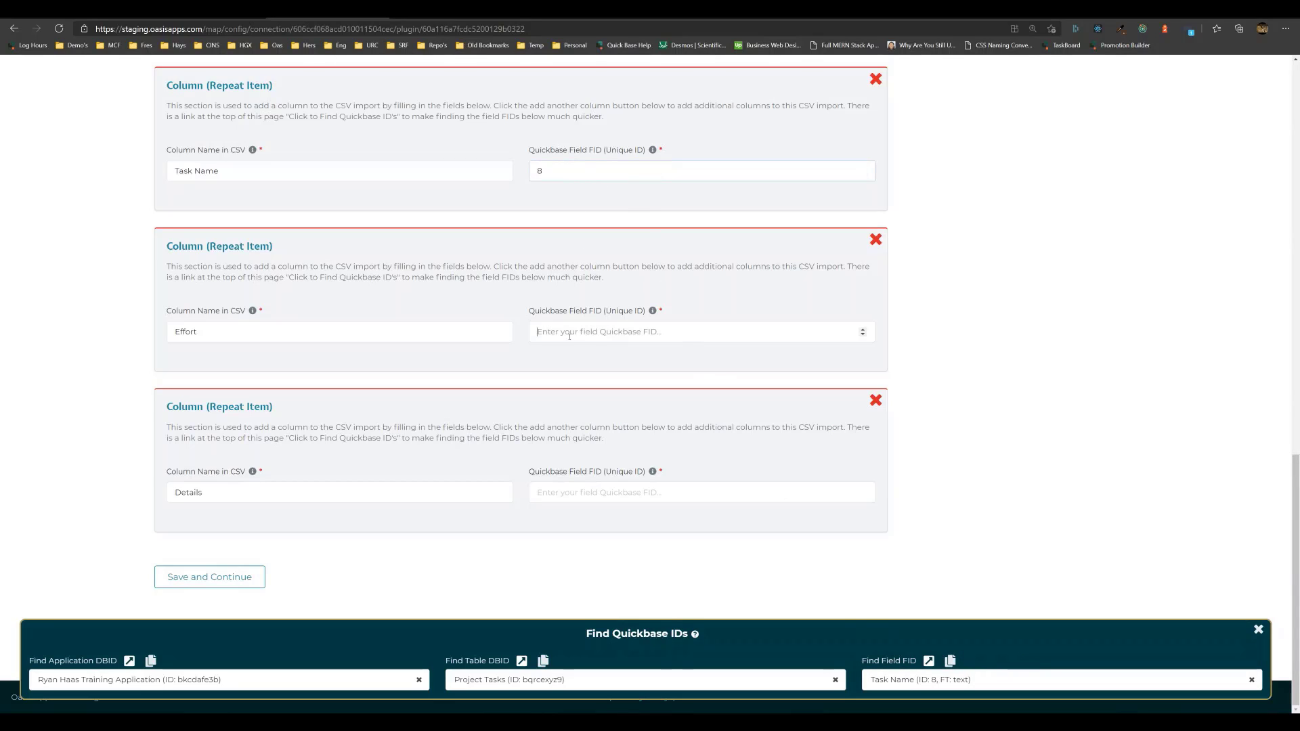
left_click(921, 680)
type("eff")
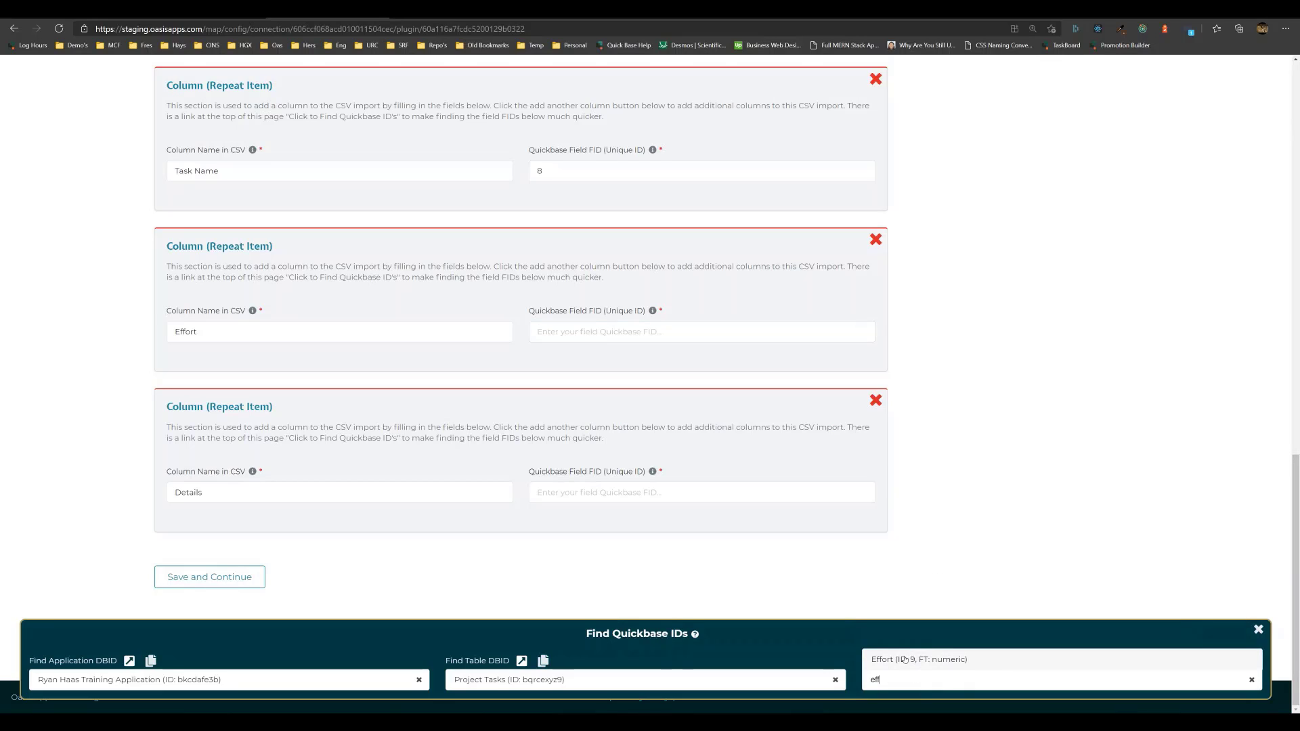
left_click(907, 658)
left_click(856, 332)
type("9")
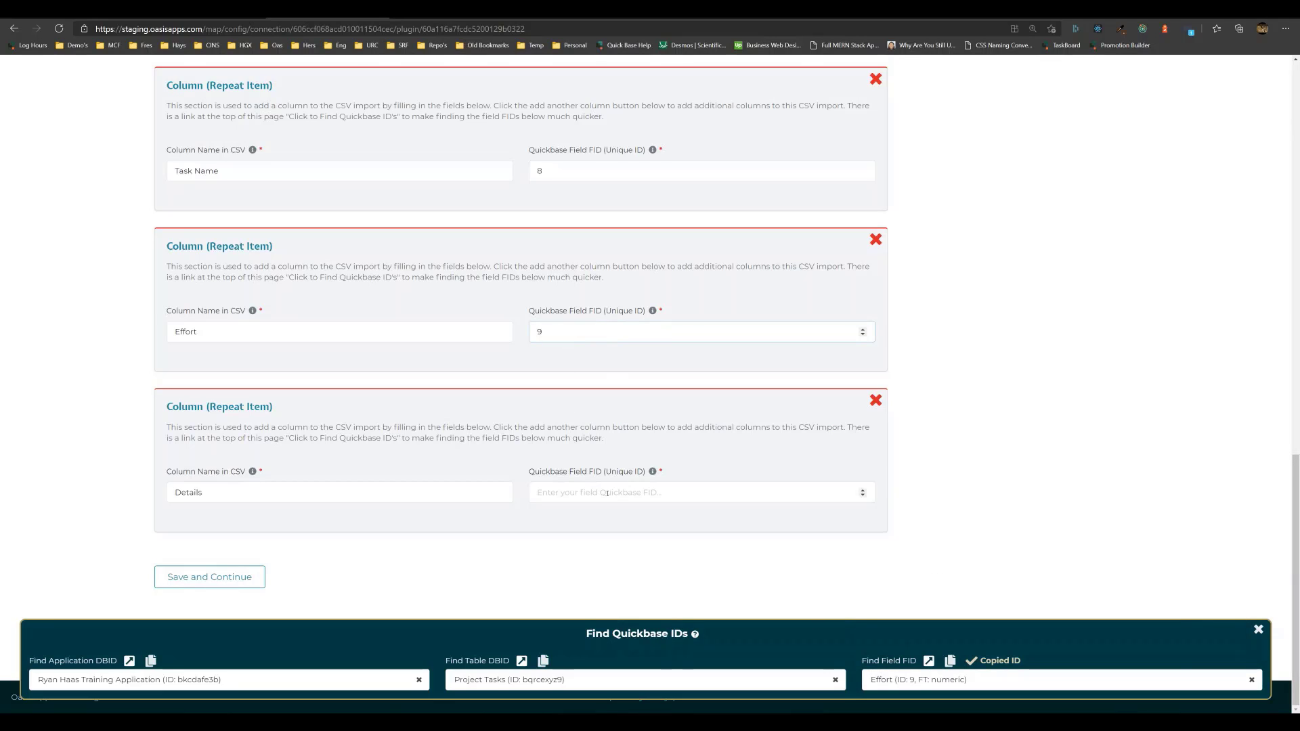
Look up the Details field and enter 10 as the Details column's Quickbase Field FID
left_click(932, 679)
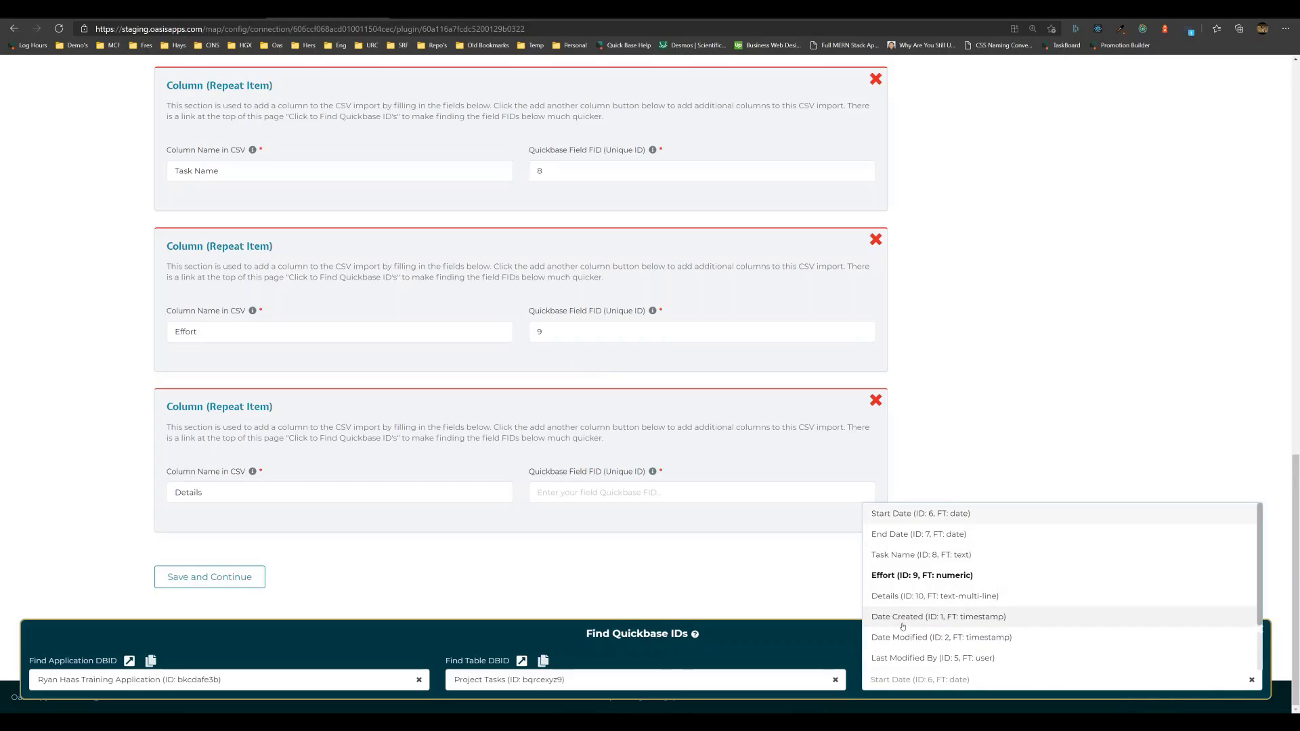
type("de")
left_click(905, 660)
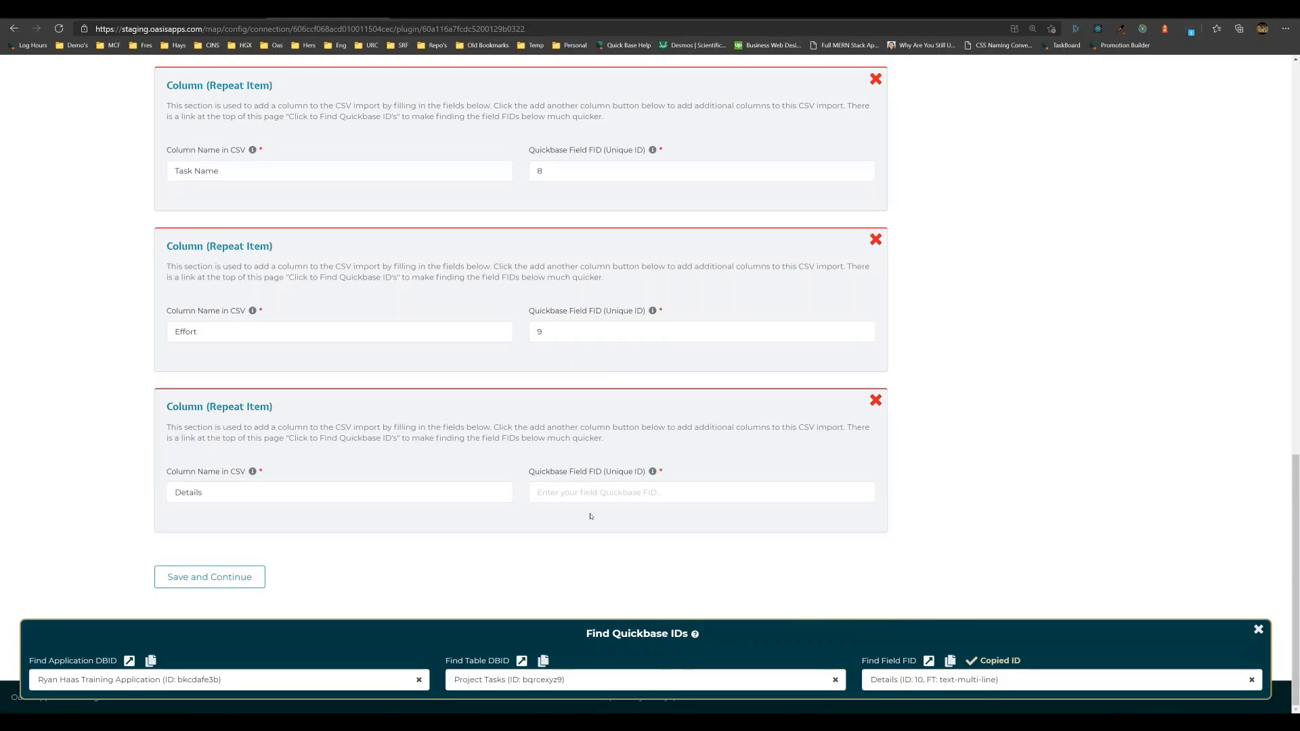
left_click(588, 493)
key("ctrl+v")
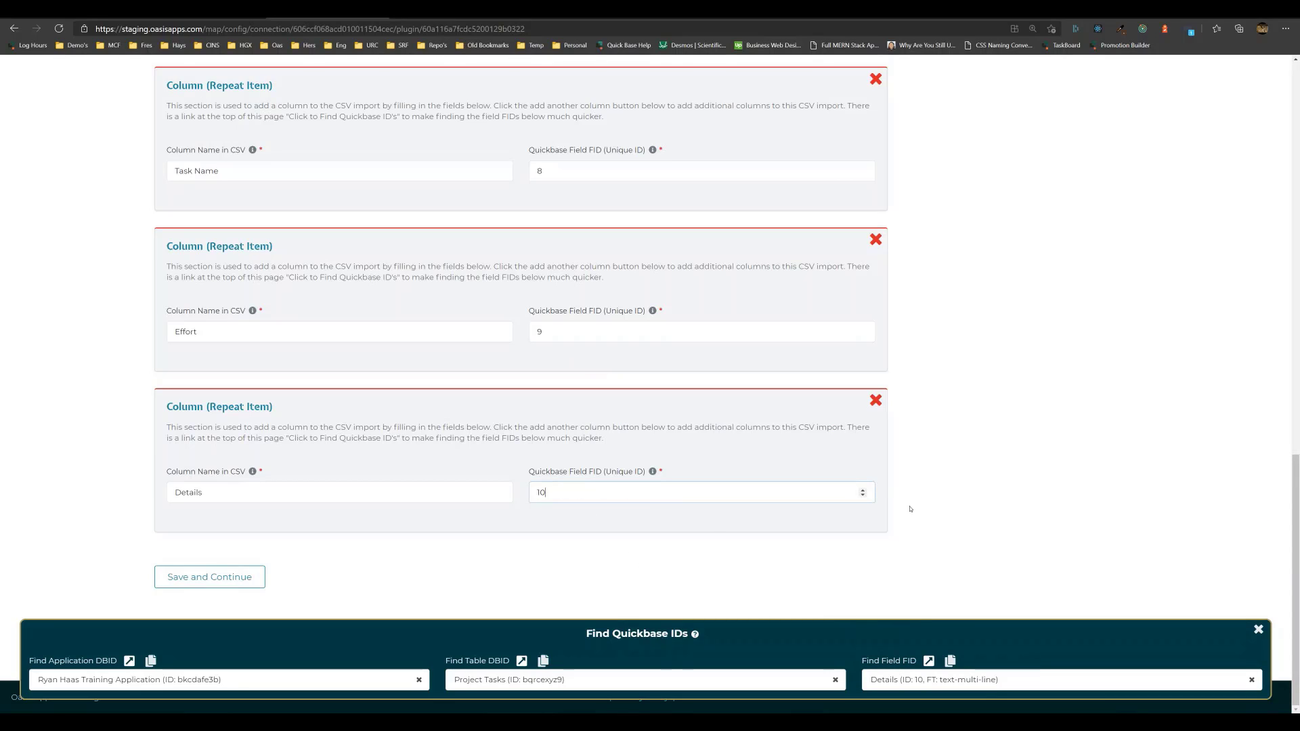
Review the column mappings, close the Quickbase ID finder, and save the configuration to continue to completion
scroll(911, 454, "up", 5)
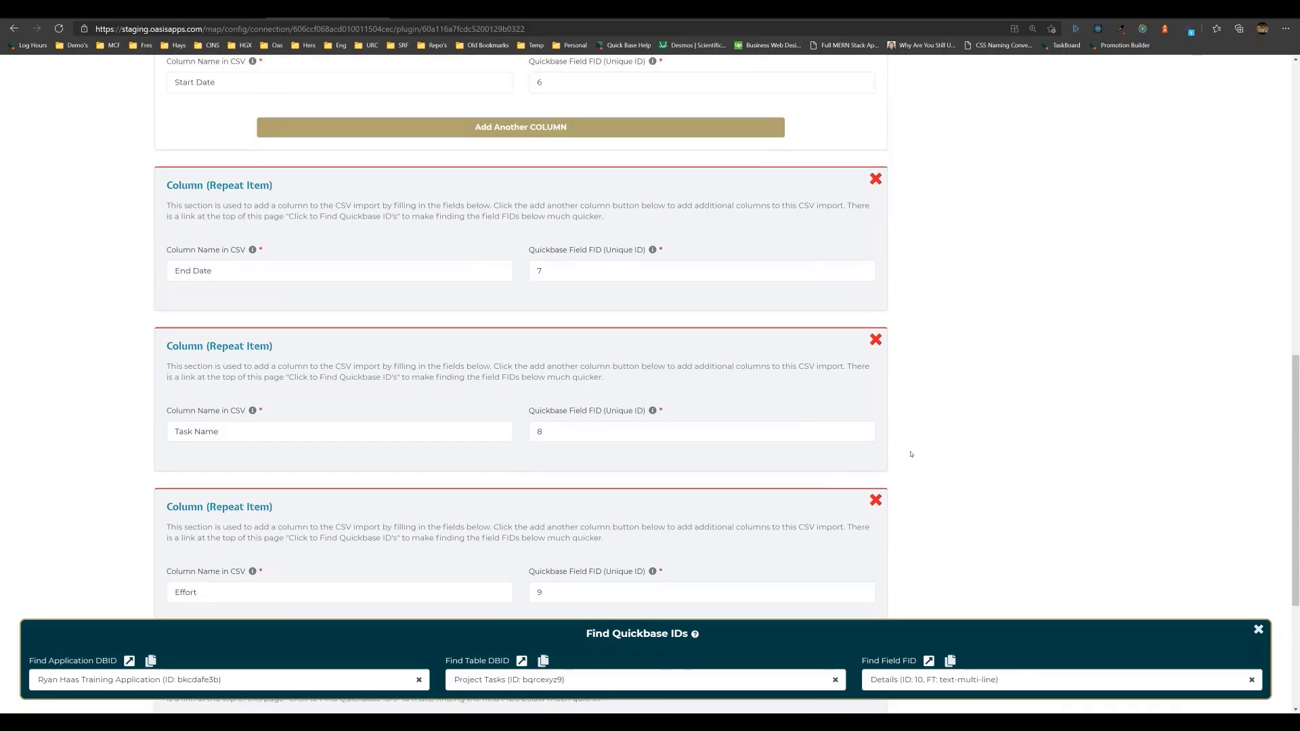
scroll(910, 453, "down", 5)
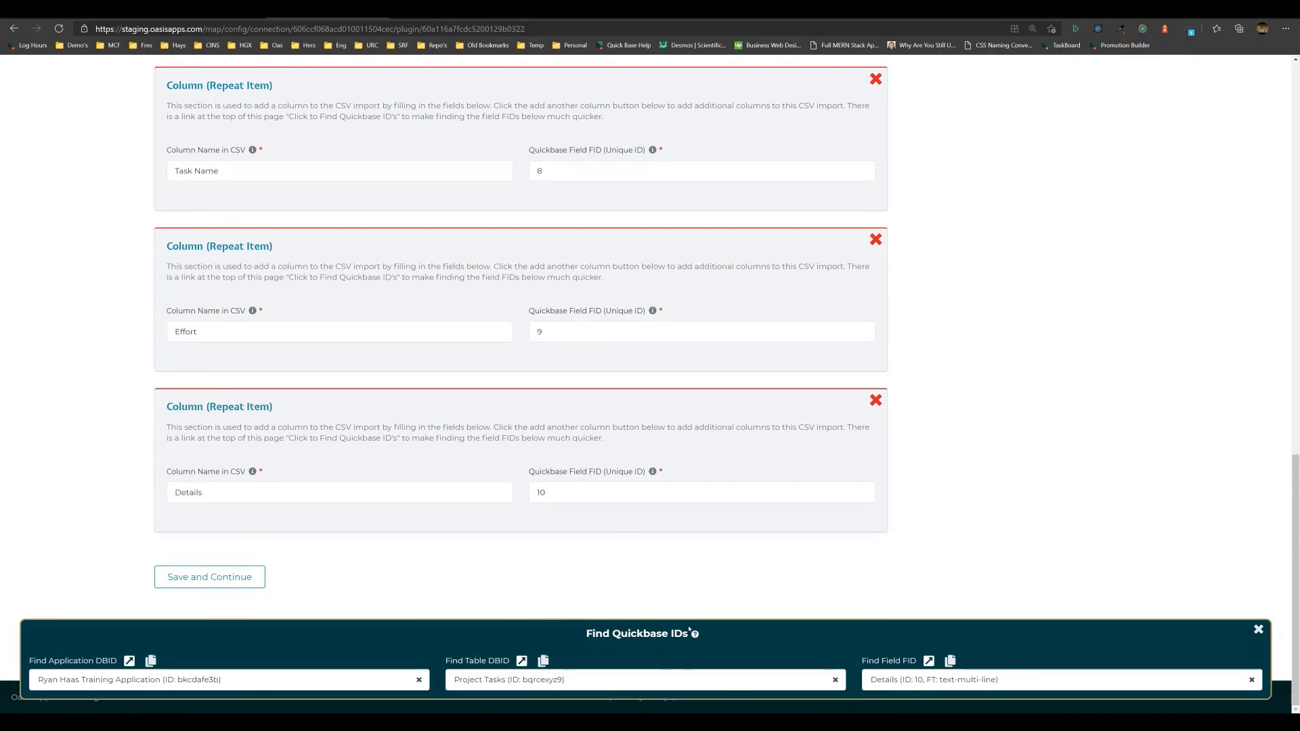
left_click(1259, 629)
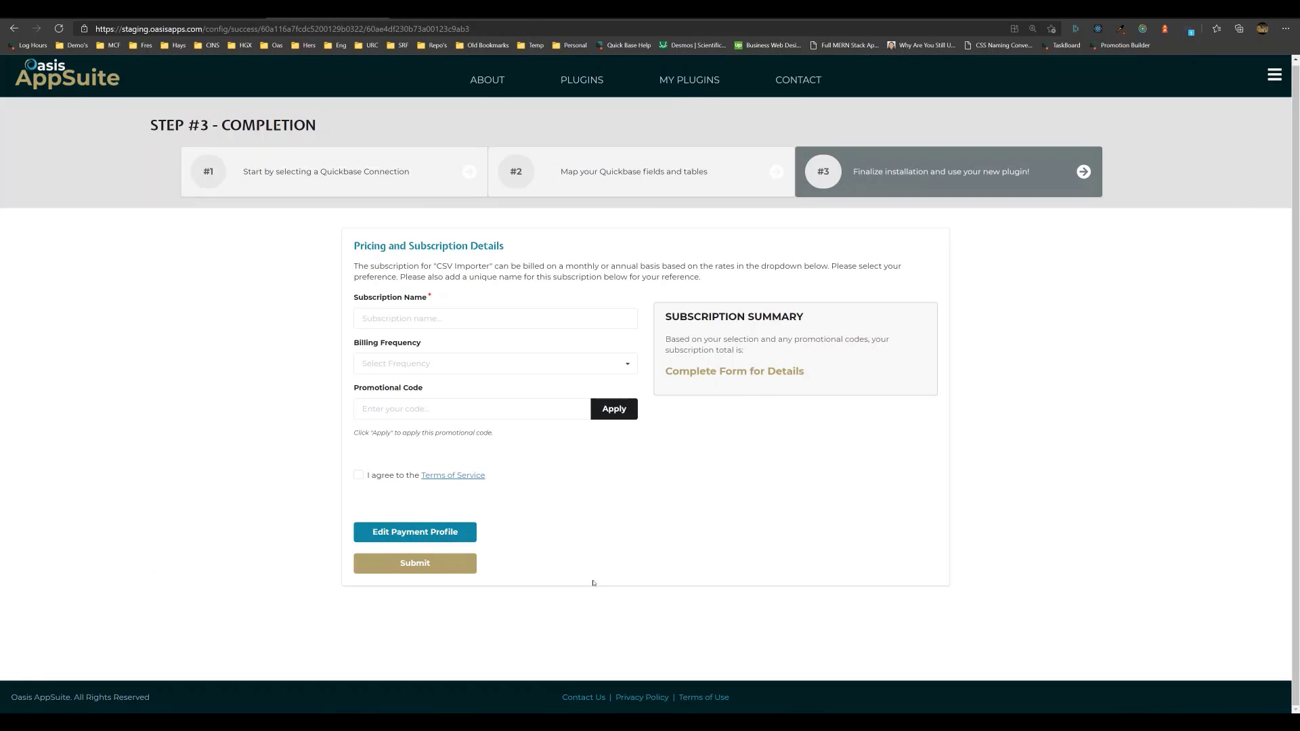
Submit the subscription form with the name CSV Importer Demo, Monthly ($25.00) billing and the Terms of Service accepted
left_click(436, 323)
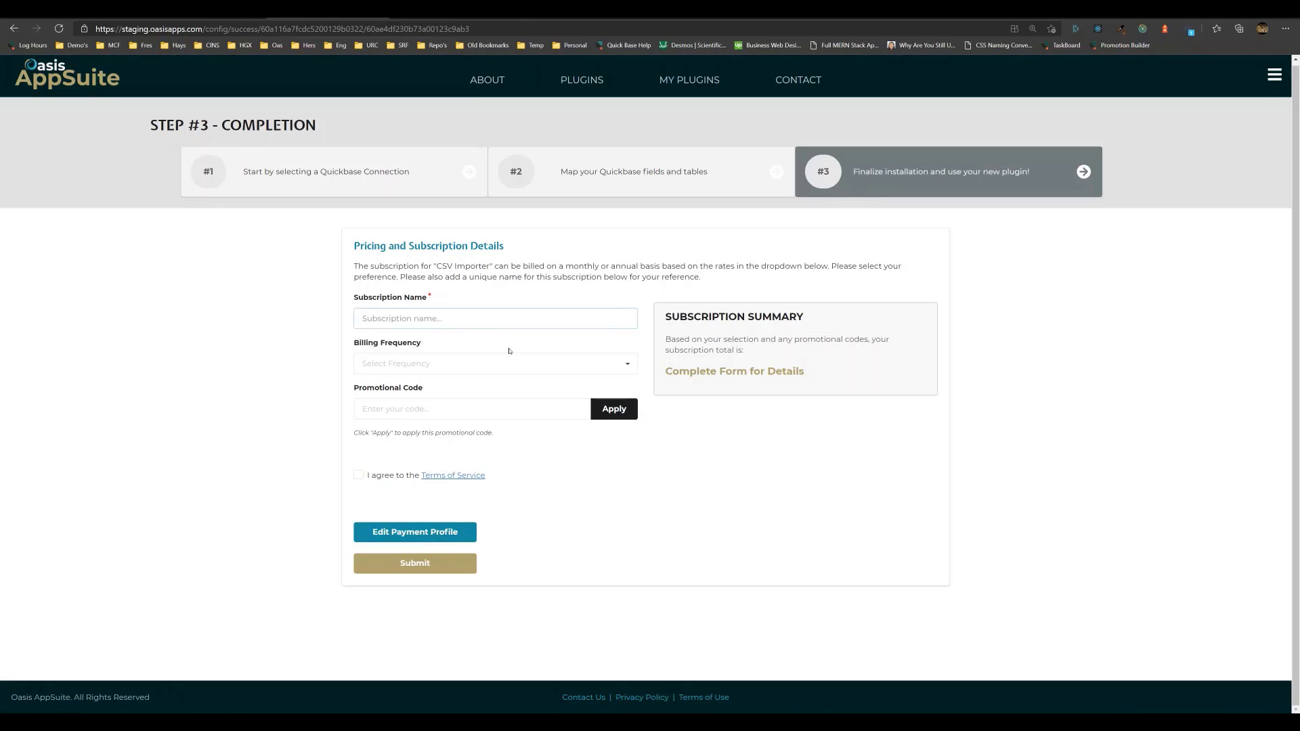
type("CSV Importer Demo")
left_click(479, 359)
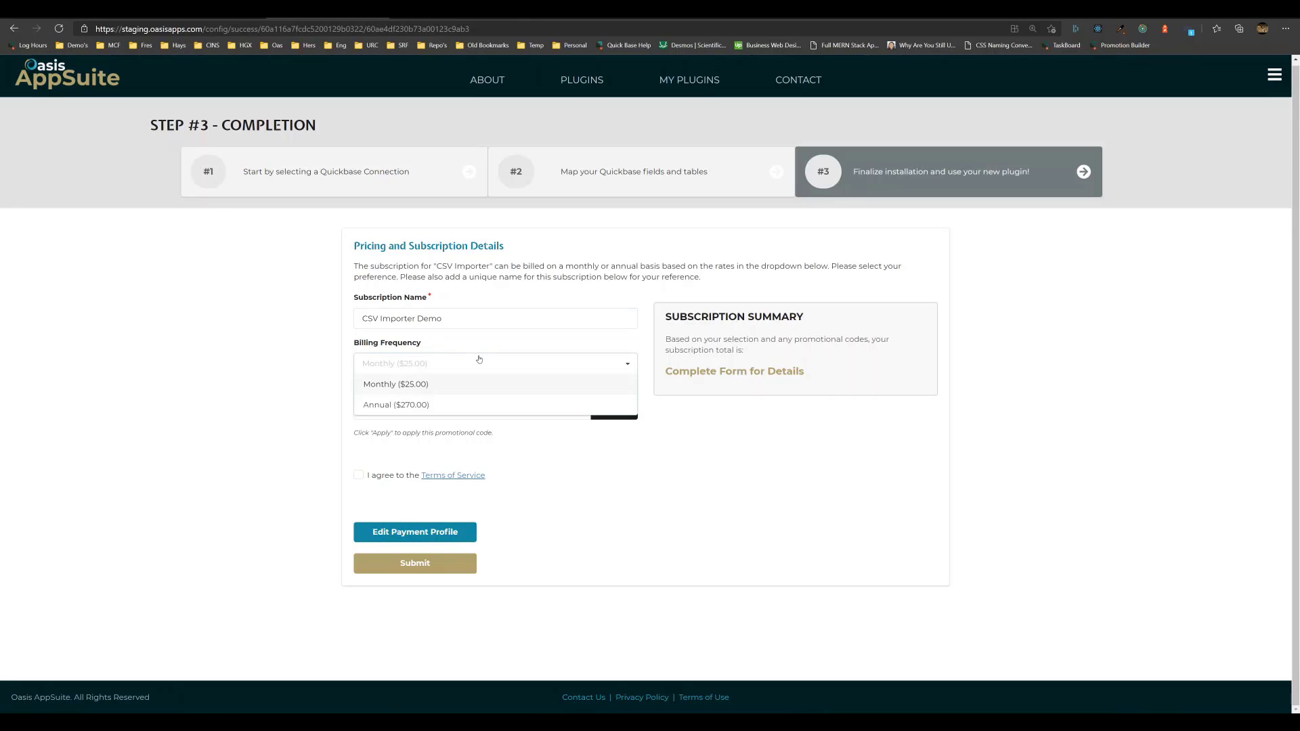
left_click(391, 382)
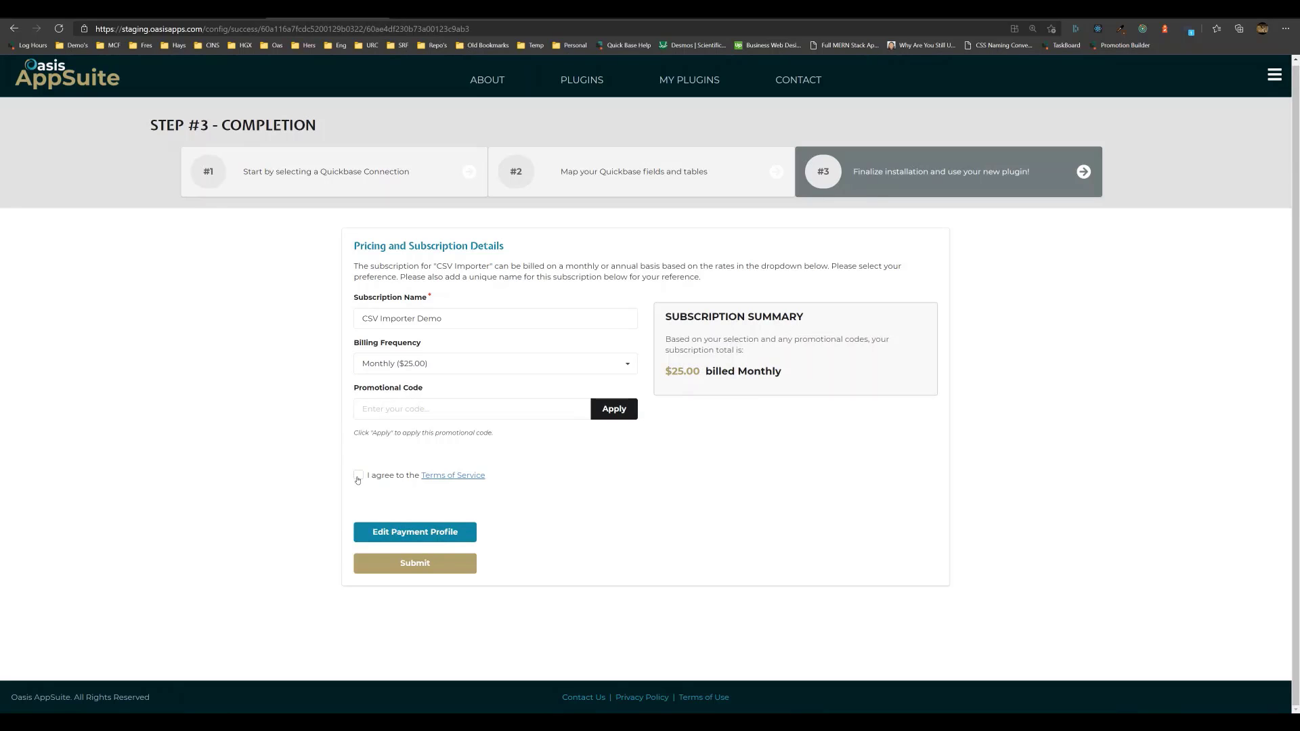
left_click(358, 475)
left_click(457, 566)
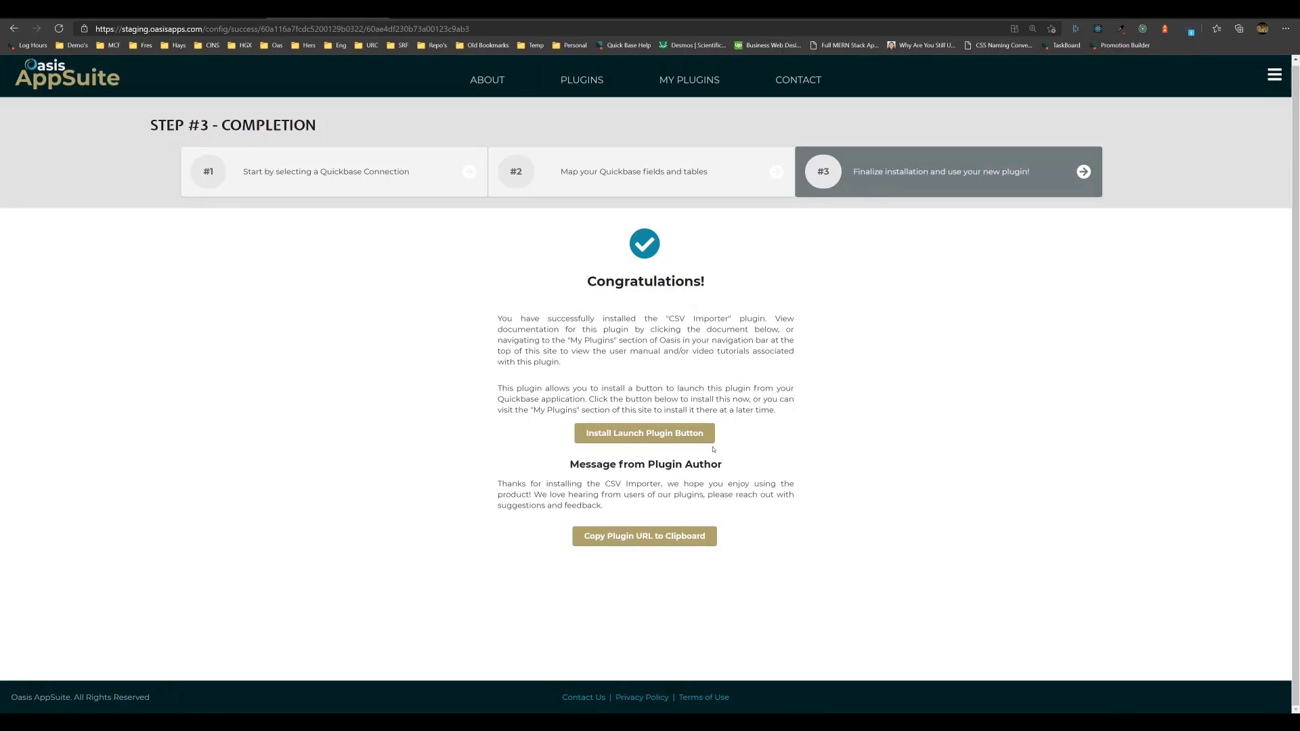
Install the launch plugin button in Quickbase and open the new button field's settings in a new tab
left_click(637, 434)
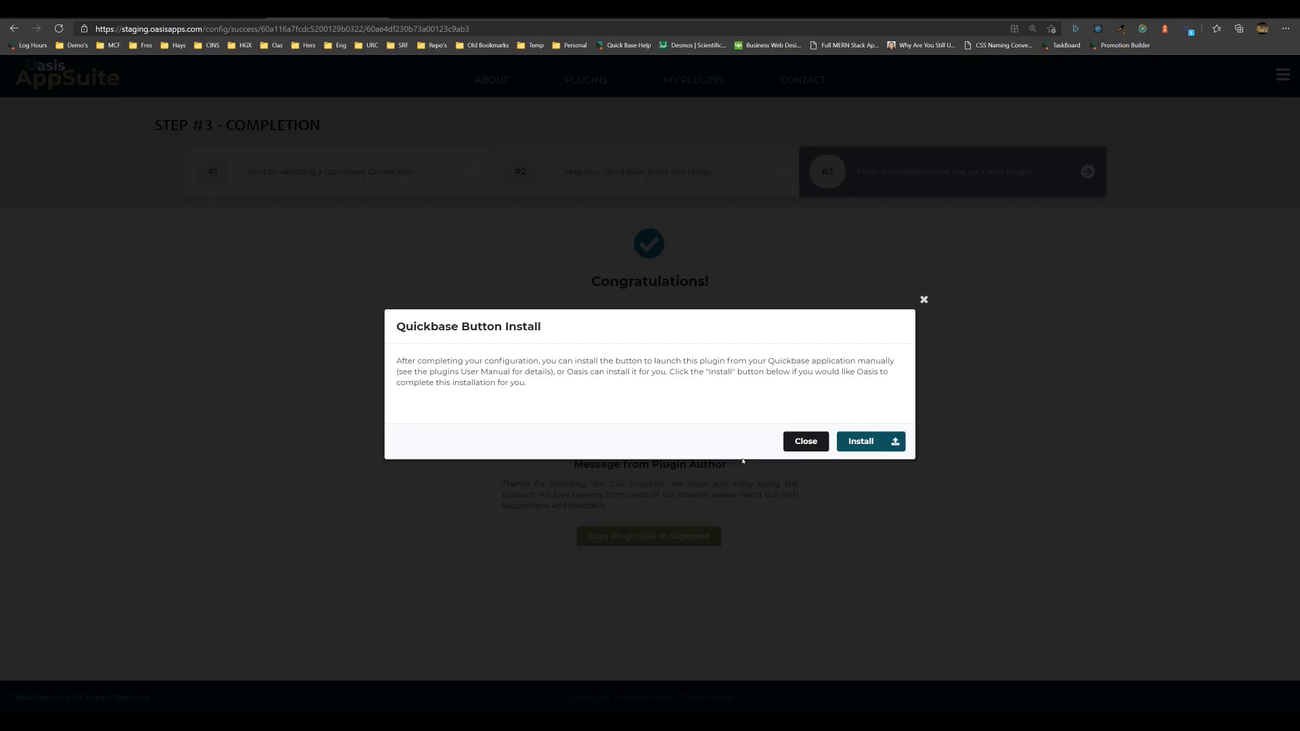
left_click(838, 447)
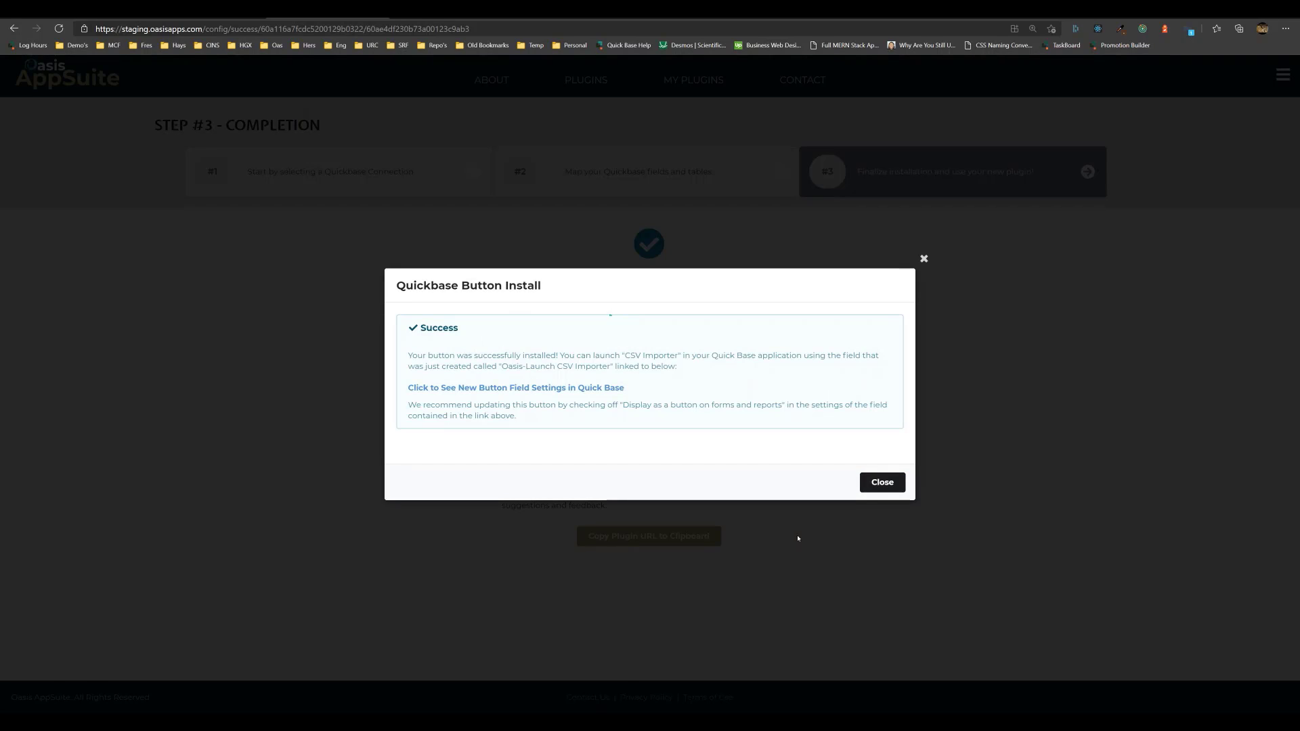
right_click(519, 388)
left_click(561, 397)
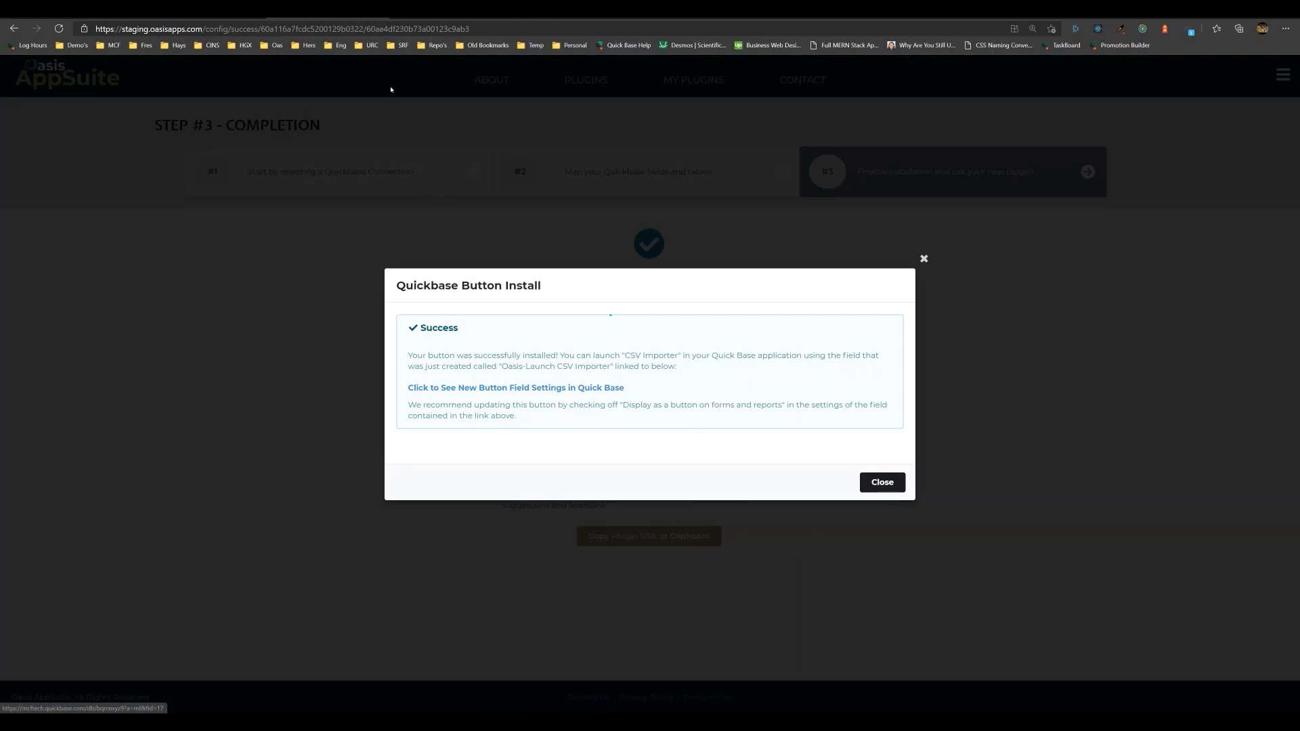
left_click(447, 10)
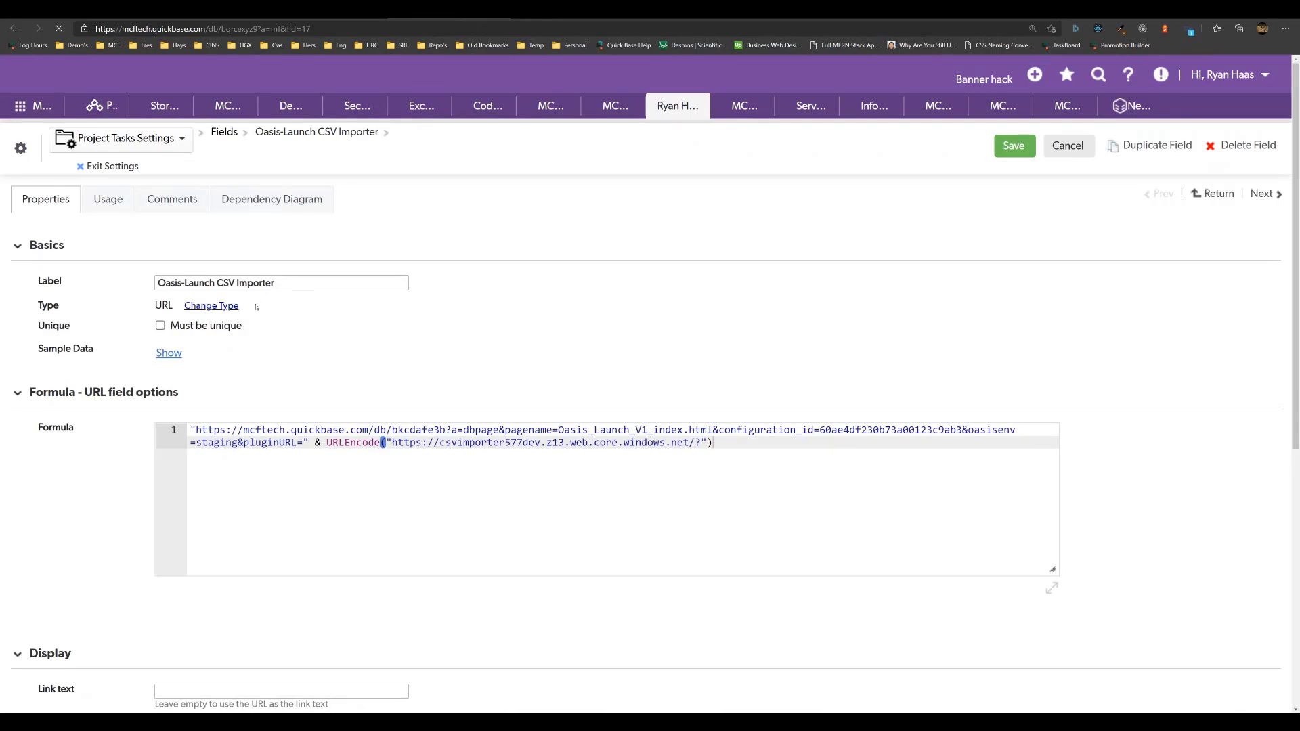
Copy "Launch CSV Importer" from the field's label and set it as the link text
scroll(278, 370, "down", 5)
scroll(240, 363, "up", 5)
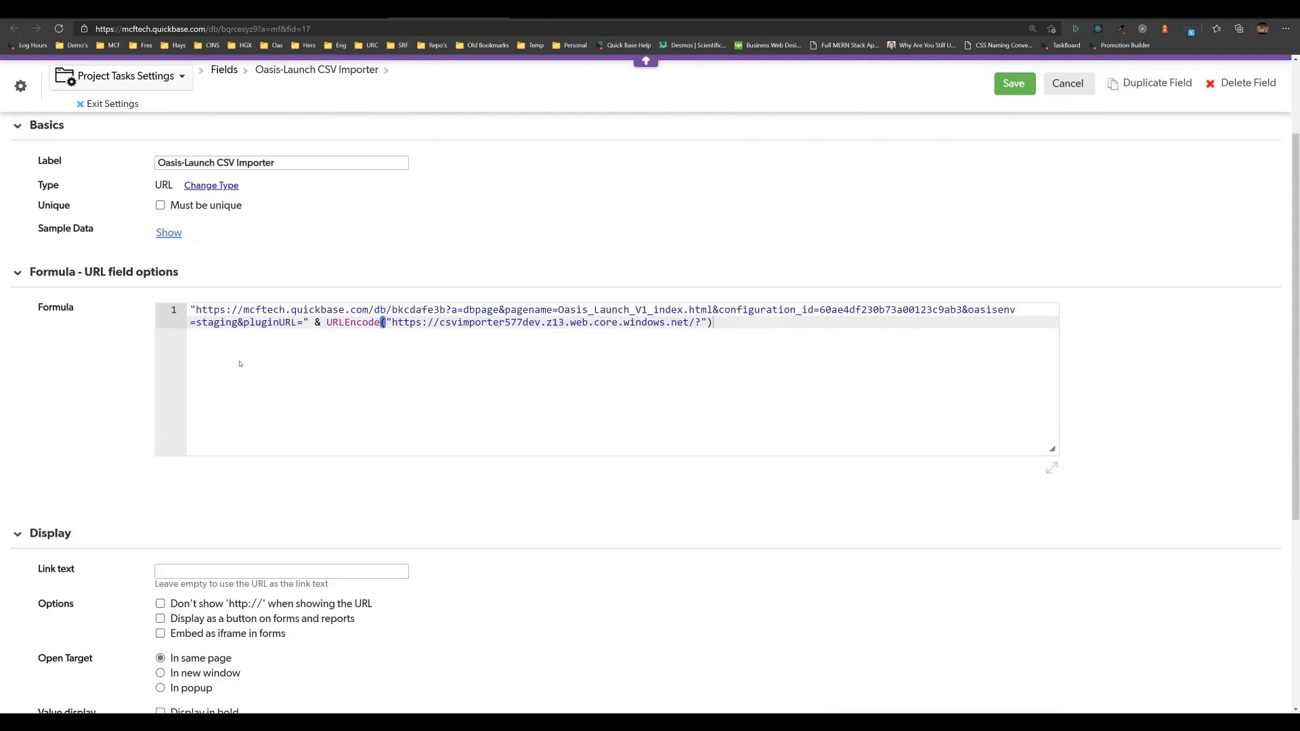
left_click_drag(283, 281, 186, 286)
scroll(186, 286, "down", 5)
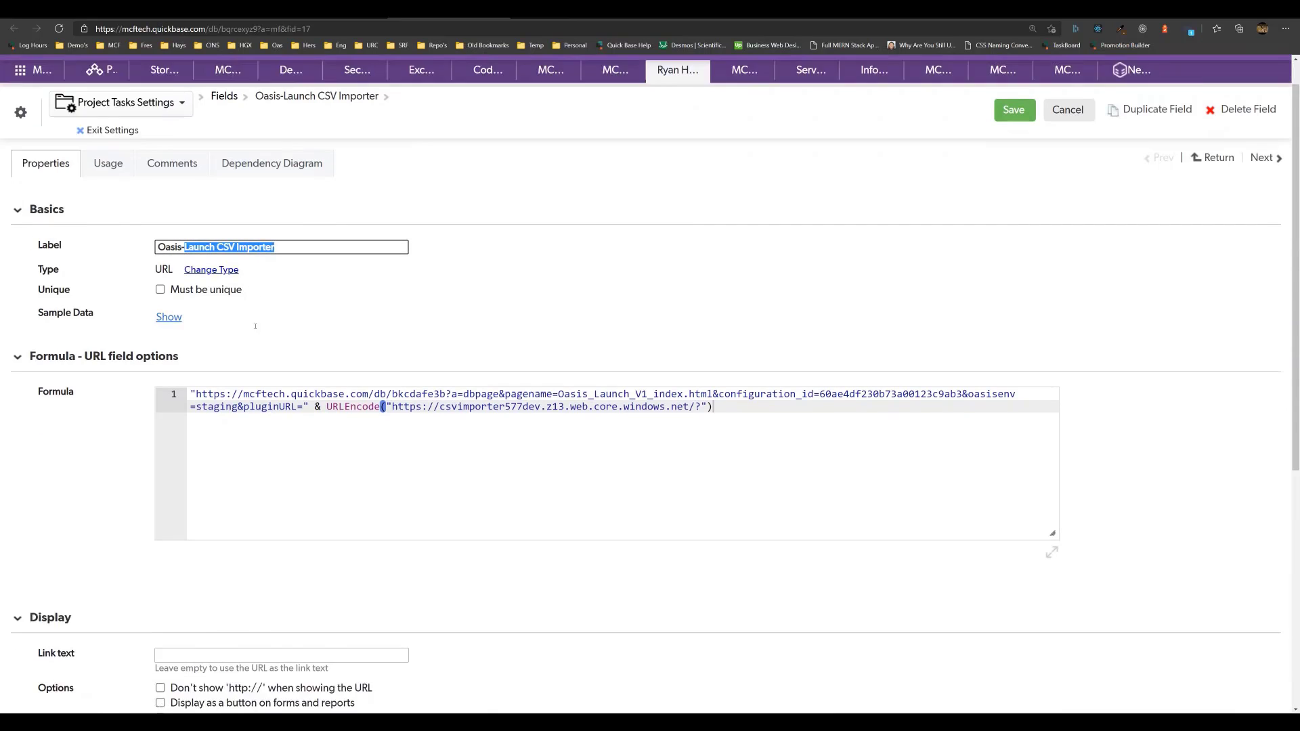
left_click(212, 257)
key("ctrl+v")
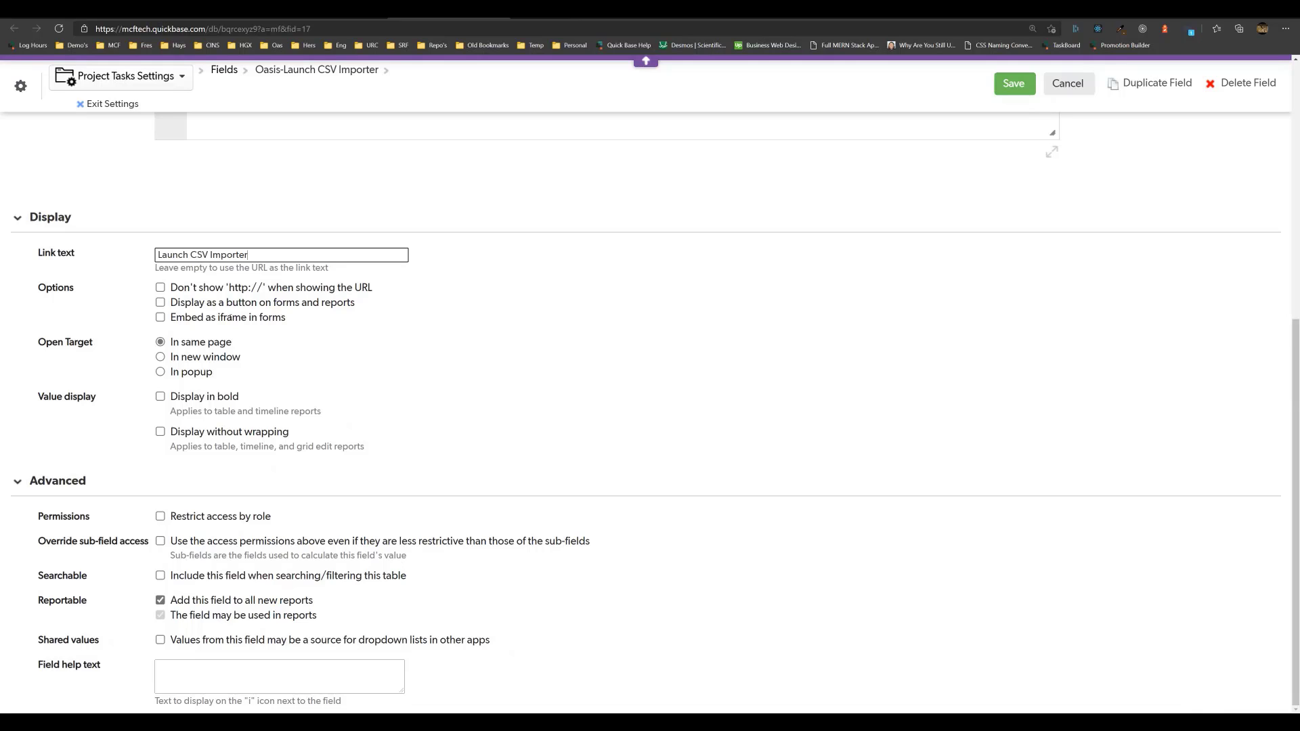
Display the link as a dark blue button on forms and reports, set it to open in a new window, and save
left_click(181, 303)
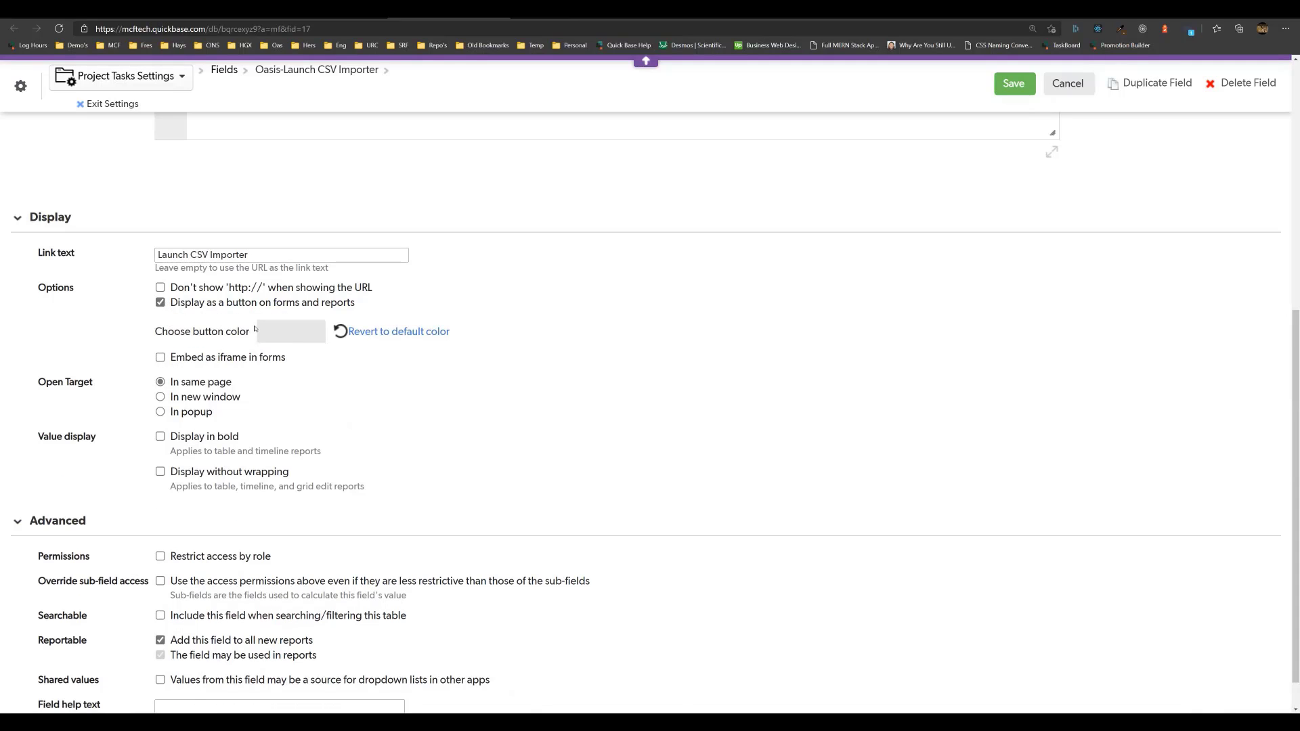
left_click(297, 337)
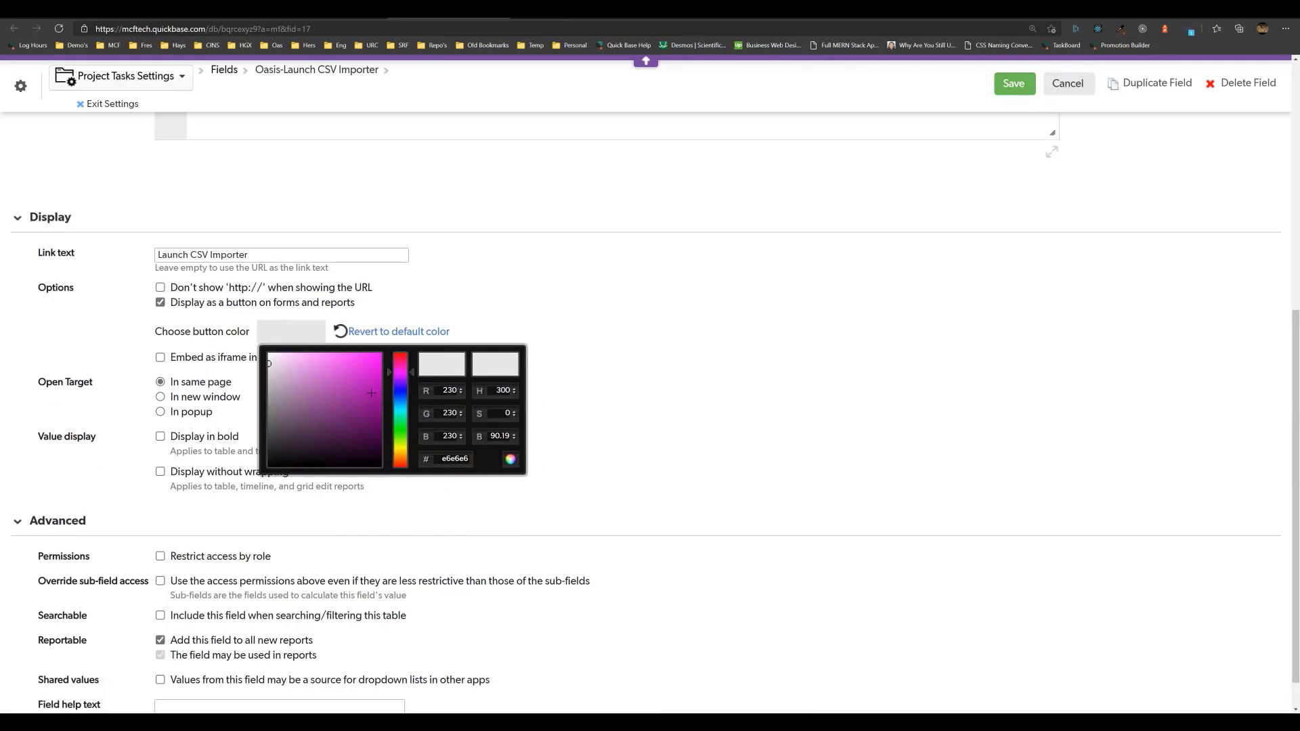
left_click_drag(399, 388, 399, 428)
left_click(616, 384)
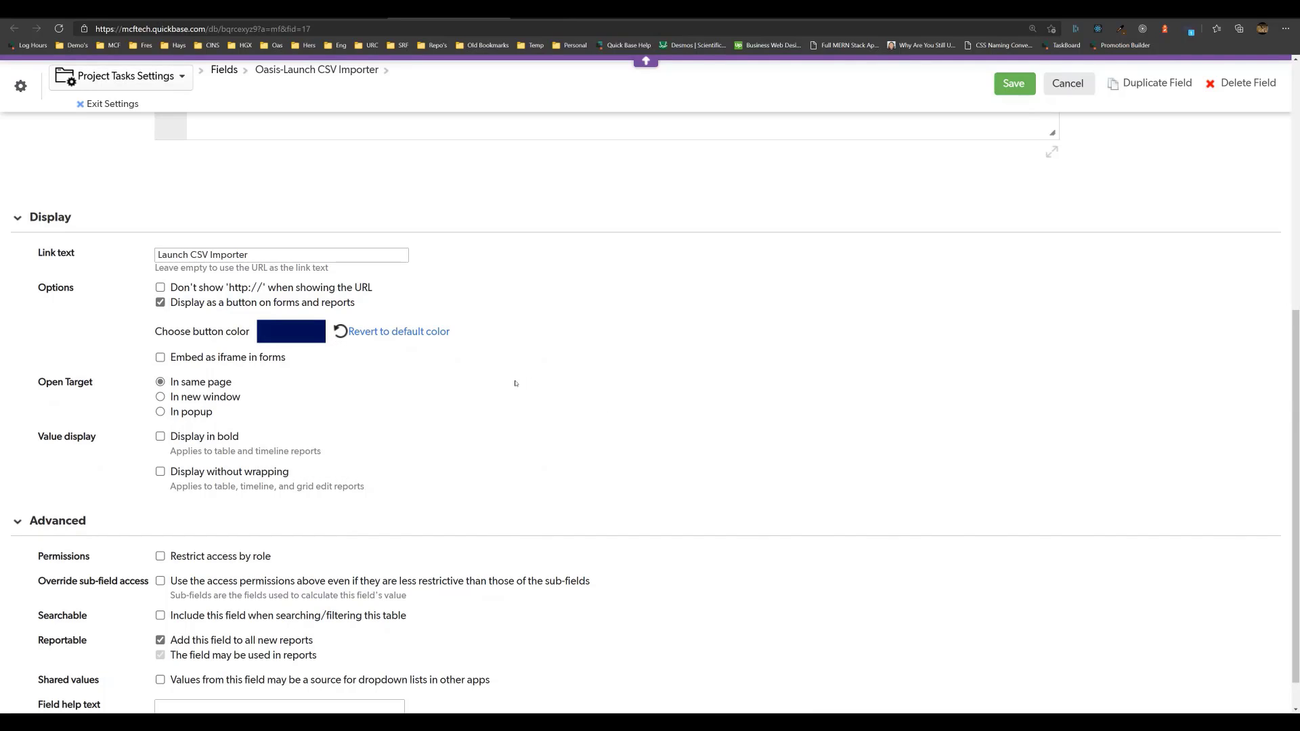
left_click(161, 398)
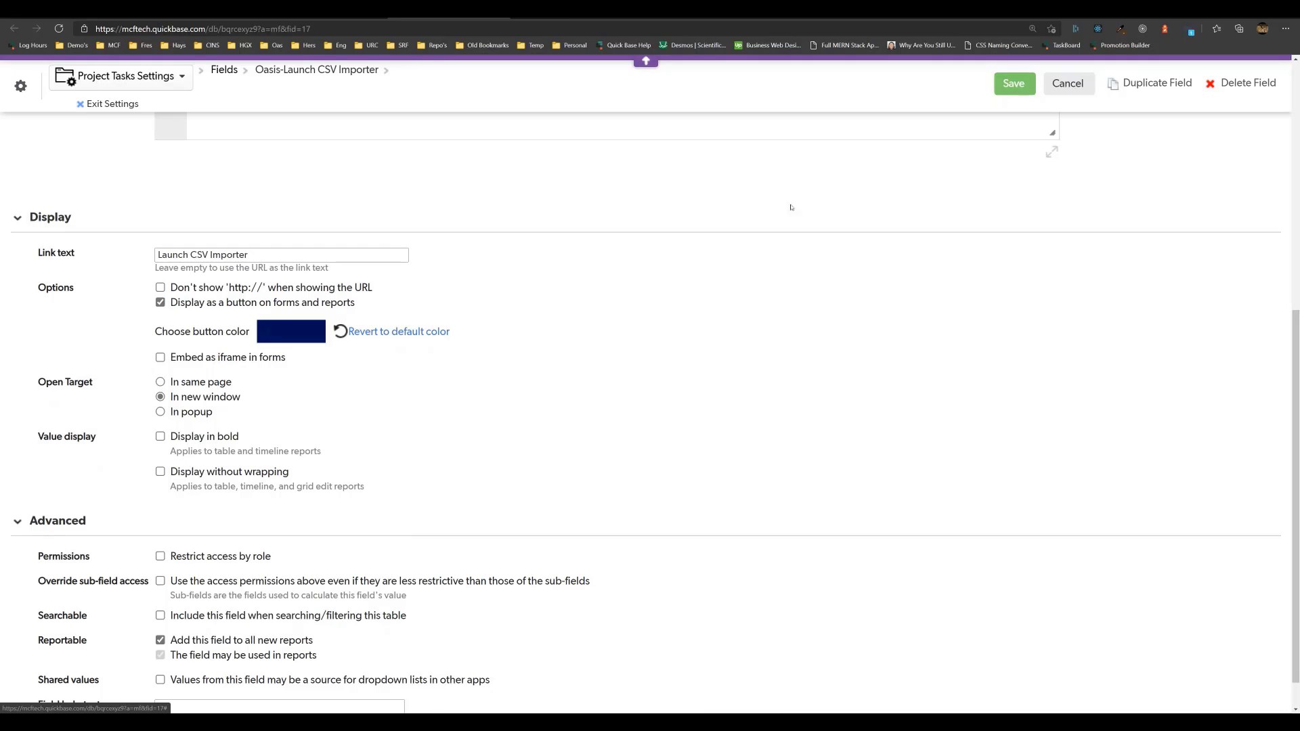
Reload the Project Tasks home report and launch the CSV Importer from the Structural Integrity record
left_click(85, 11)
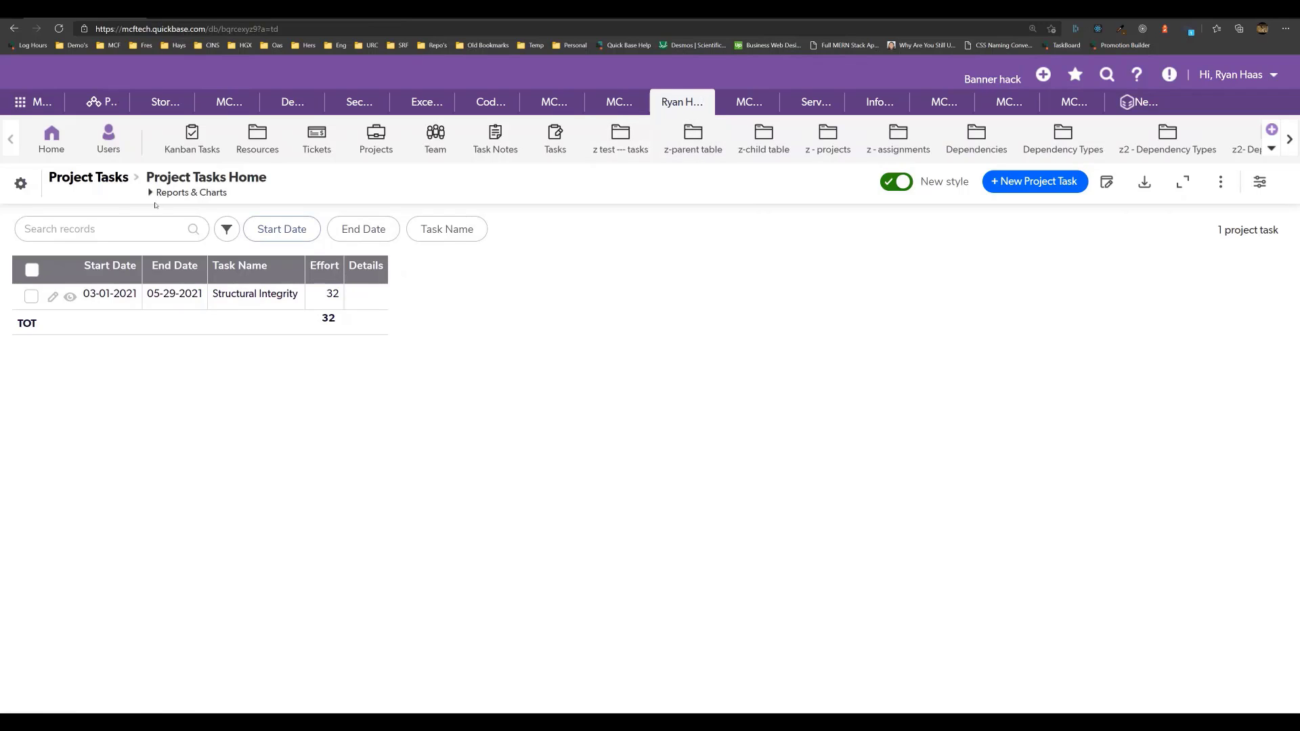
left_click(79, 175)
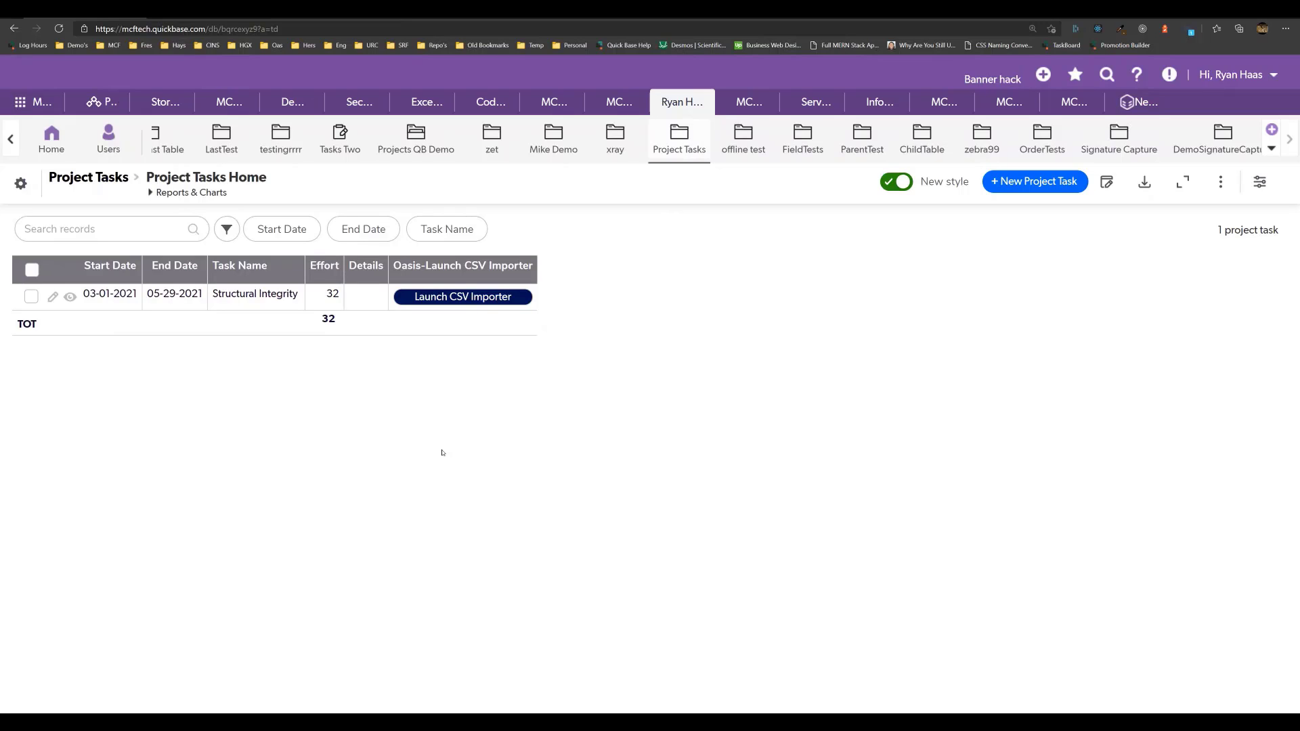
left_click(445, 302)
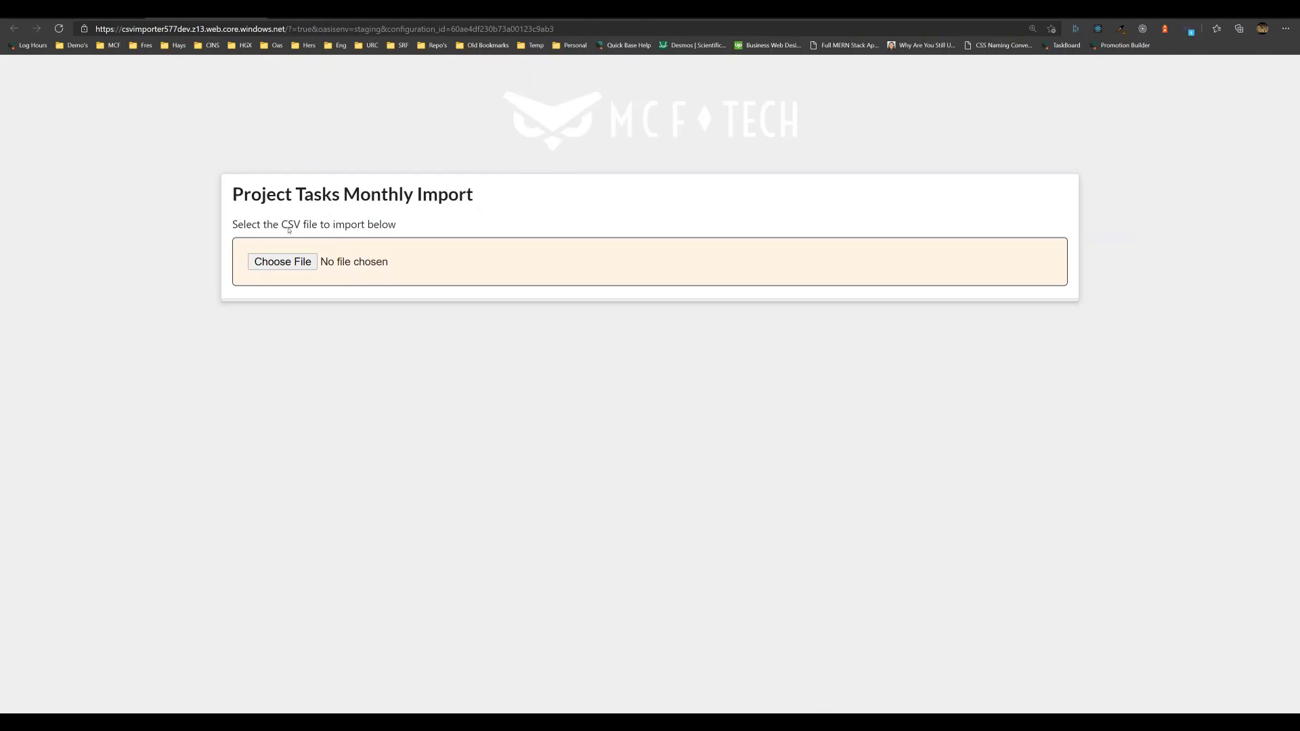
left_click_drag(233, 195, 478, 197)
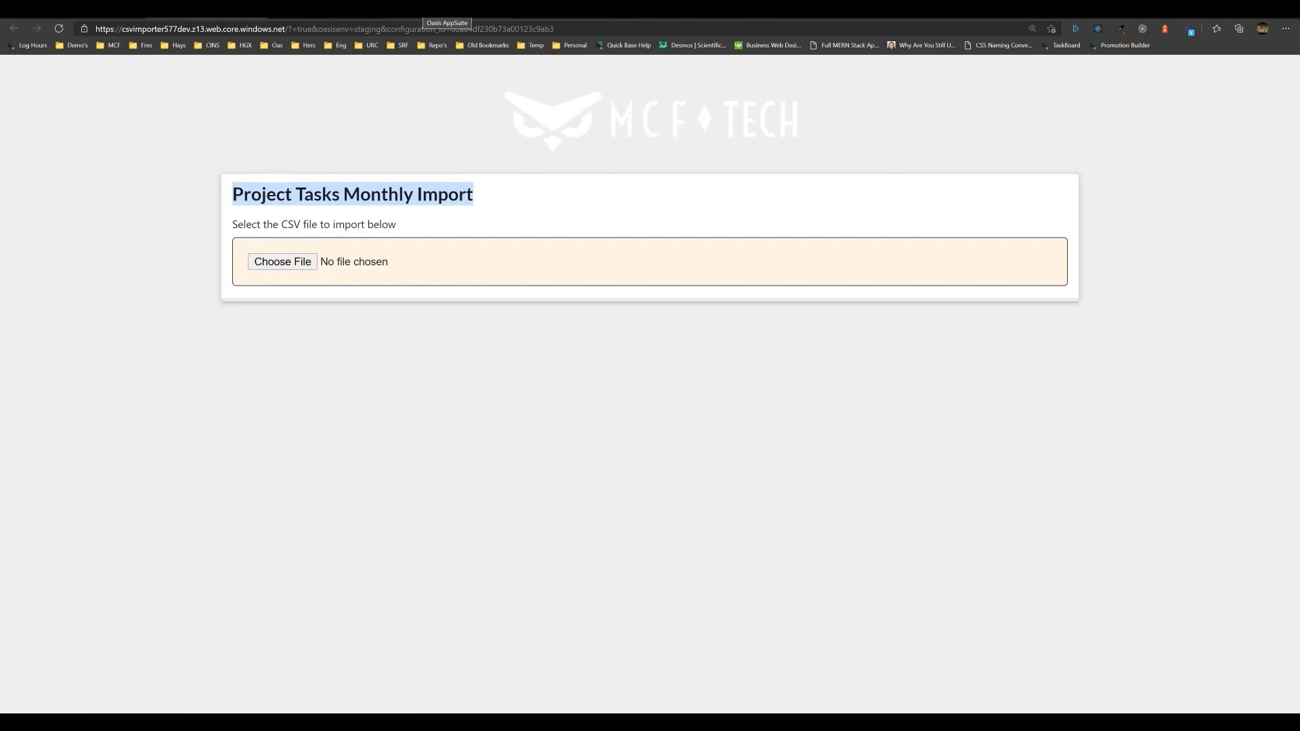
Return to Oasis AppSuite and reopen the CSV Importer Demo plugin's configuration for editing with its current Quickbase connection
left_click(423, 11)
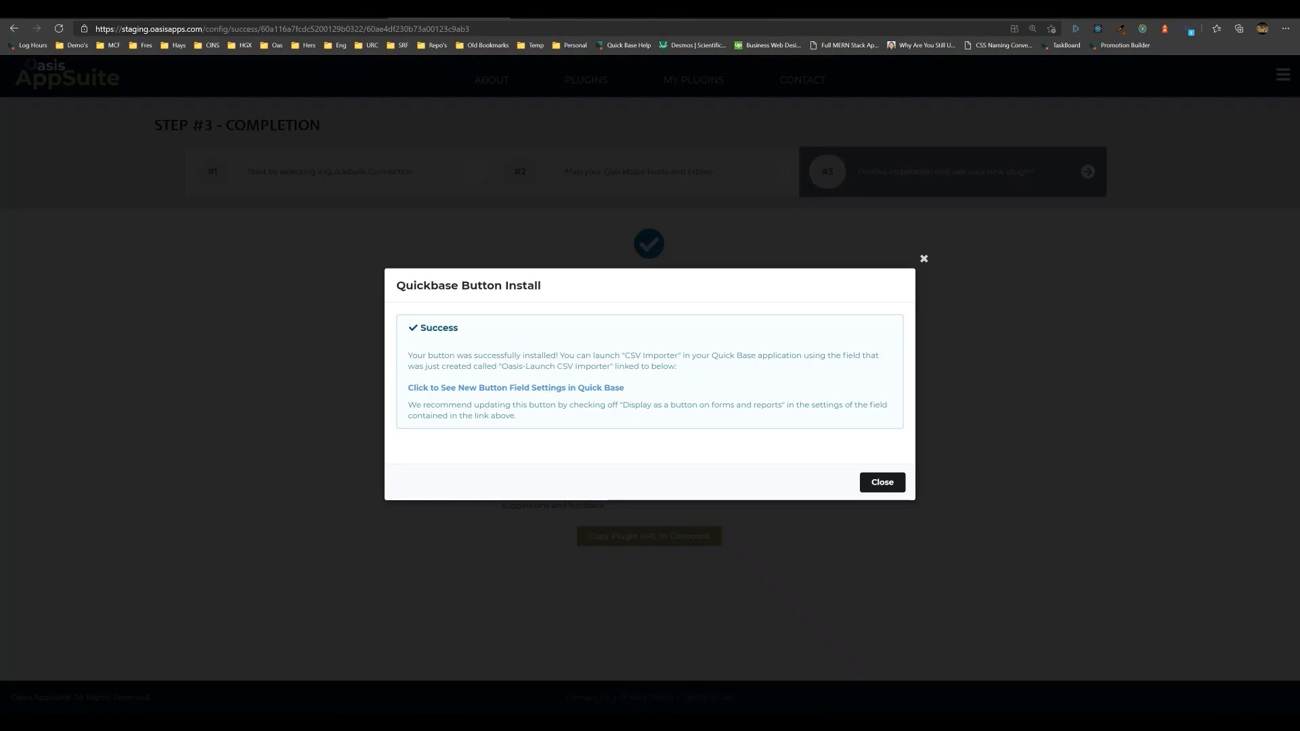
left_click(923, 259)
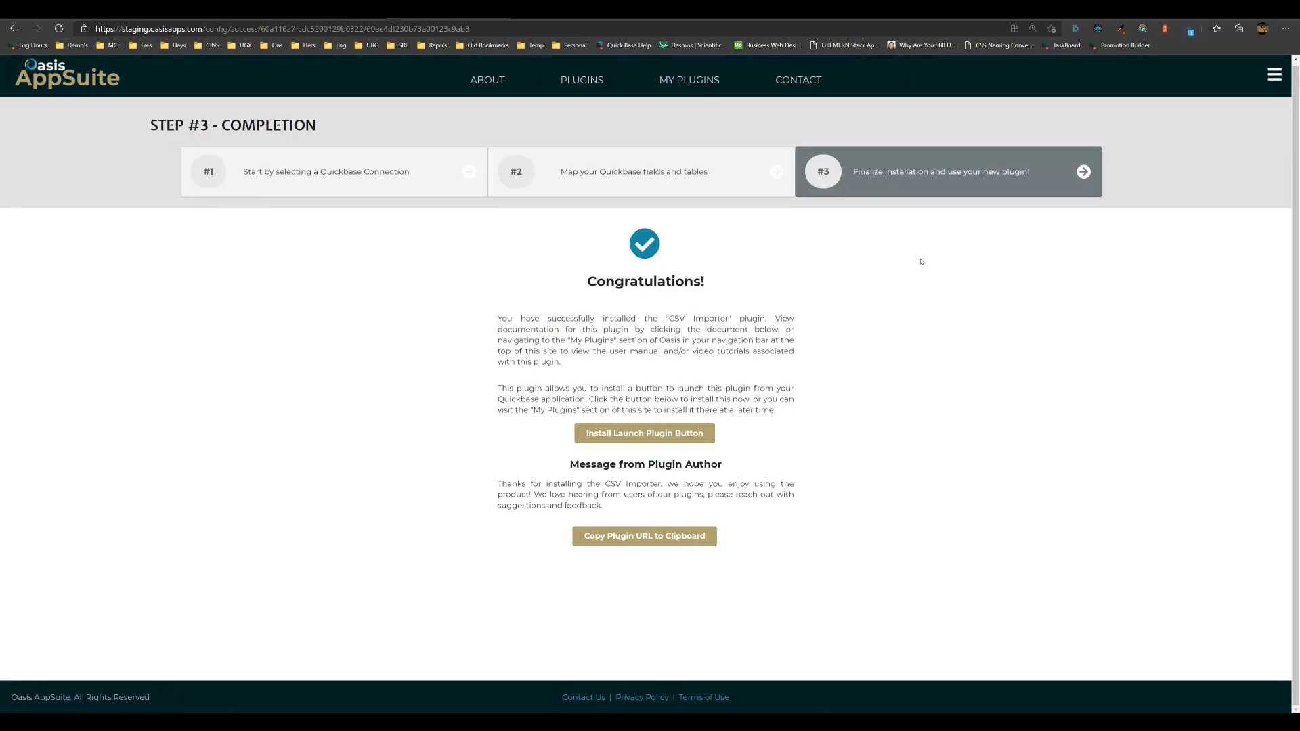
left_click(692, 82)
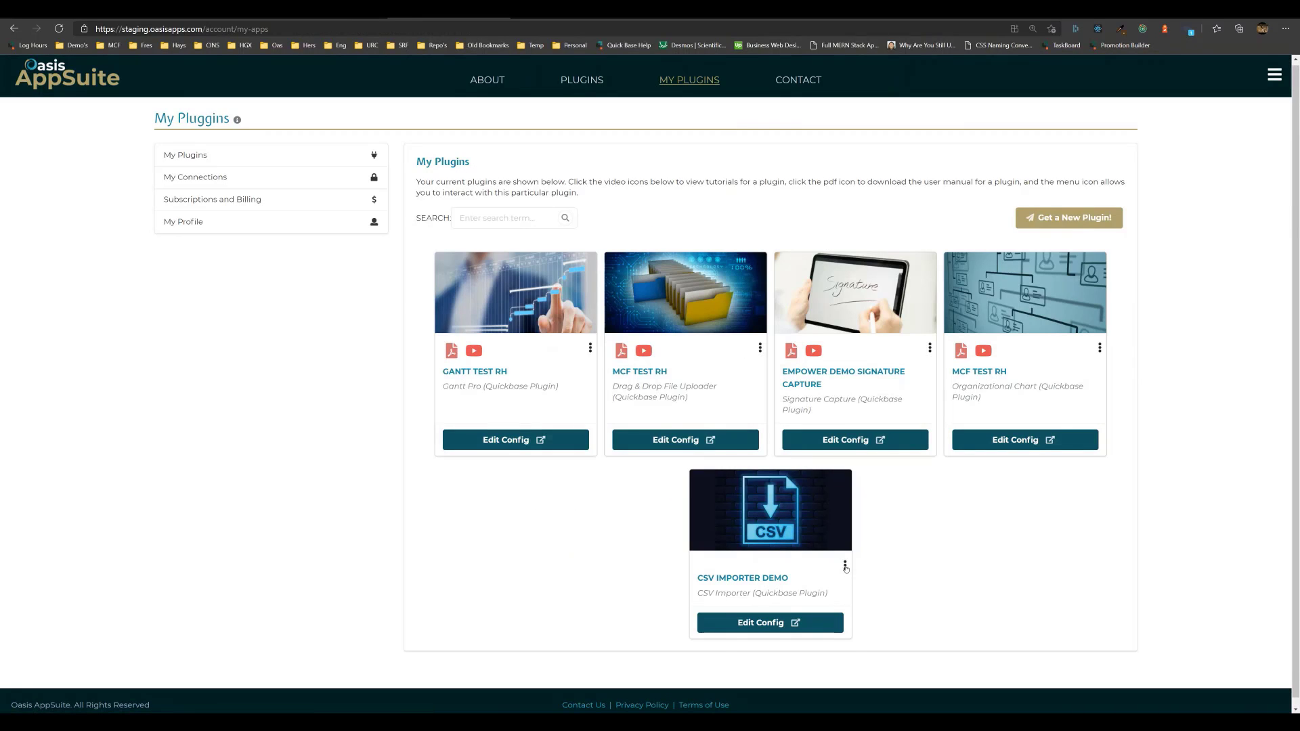
left_click(845, 567)
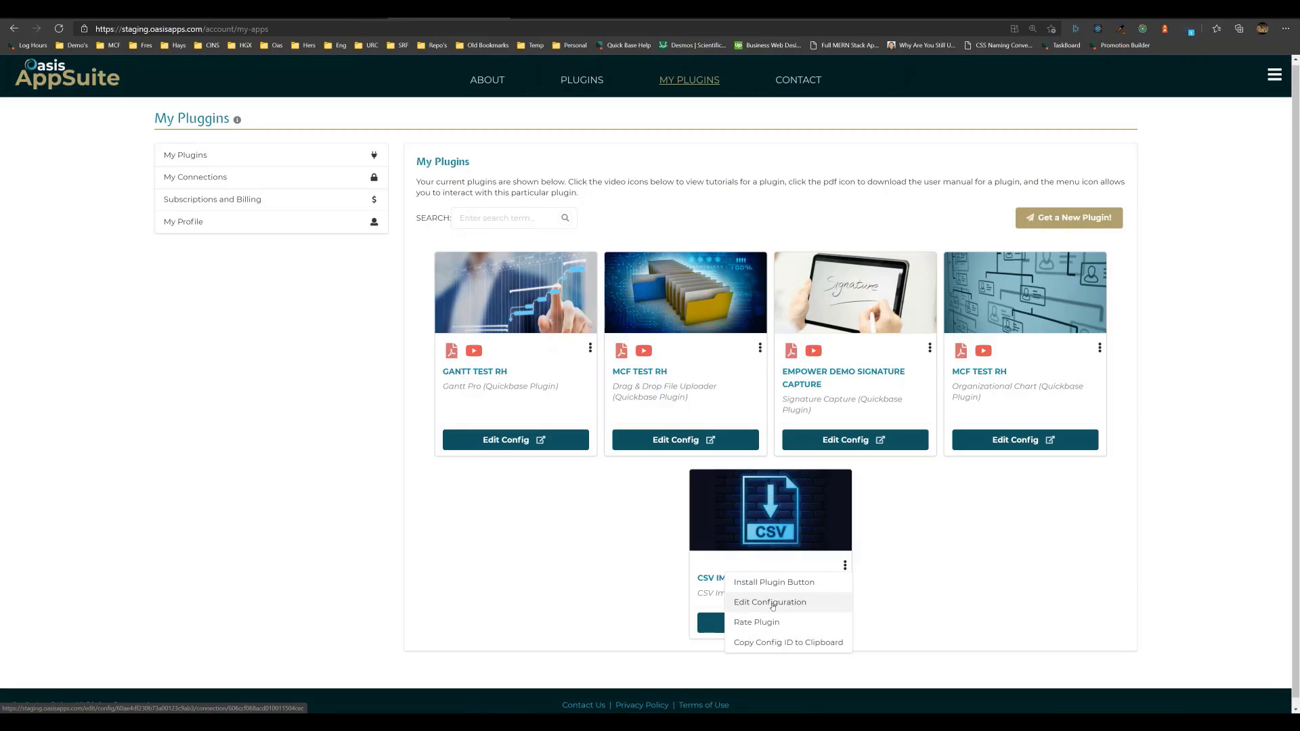
left_click(772, 603)
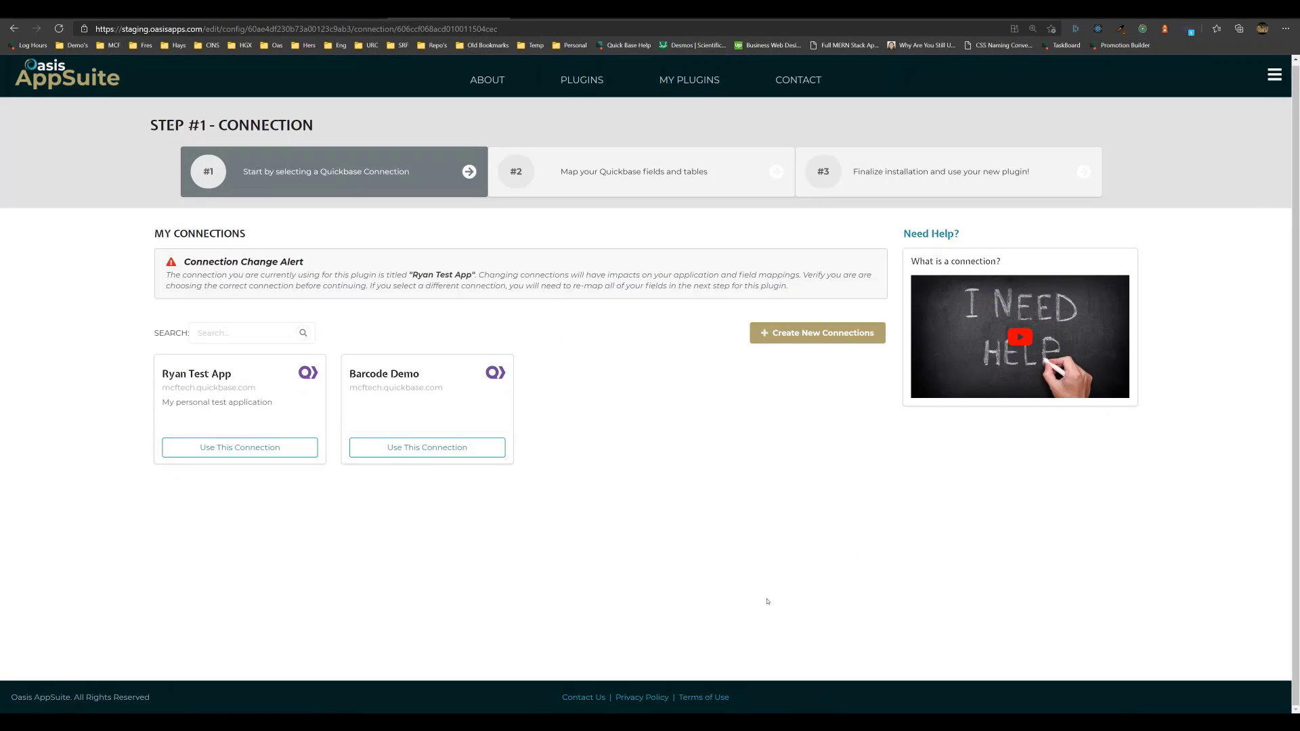
left_click(252, 449)
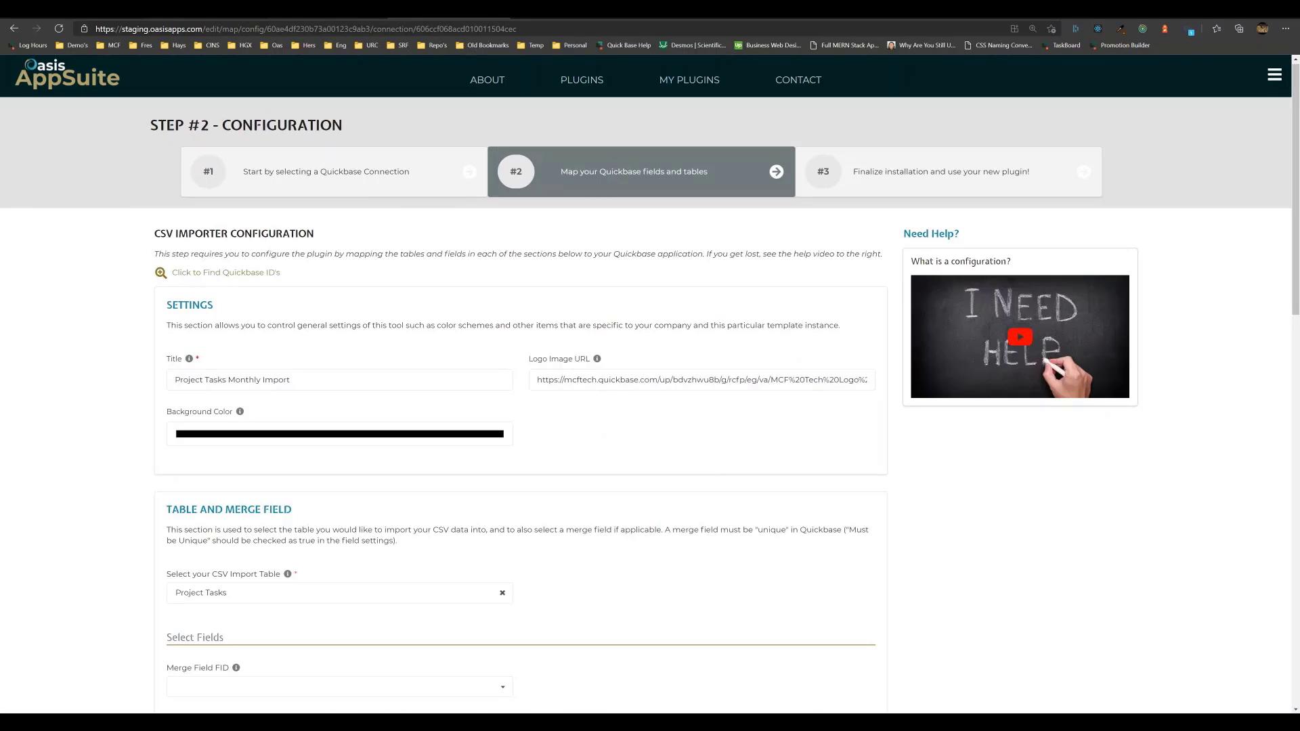